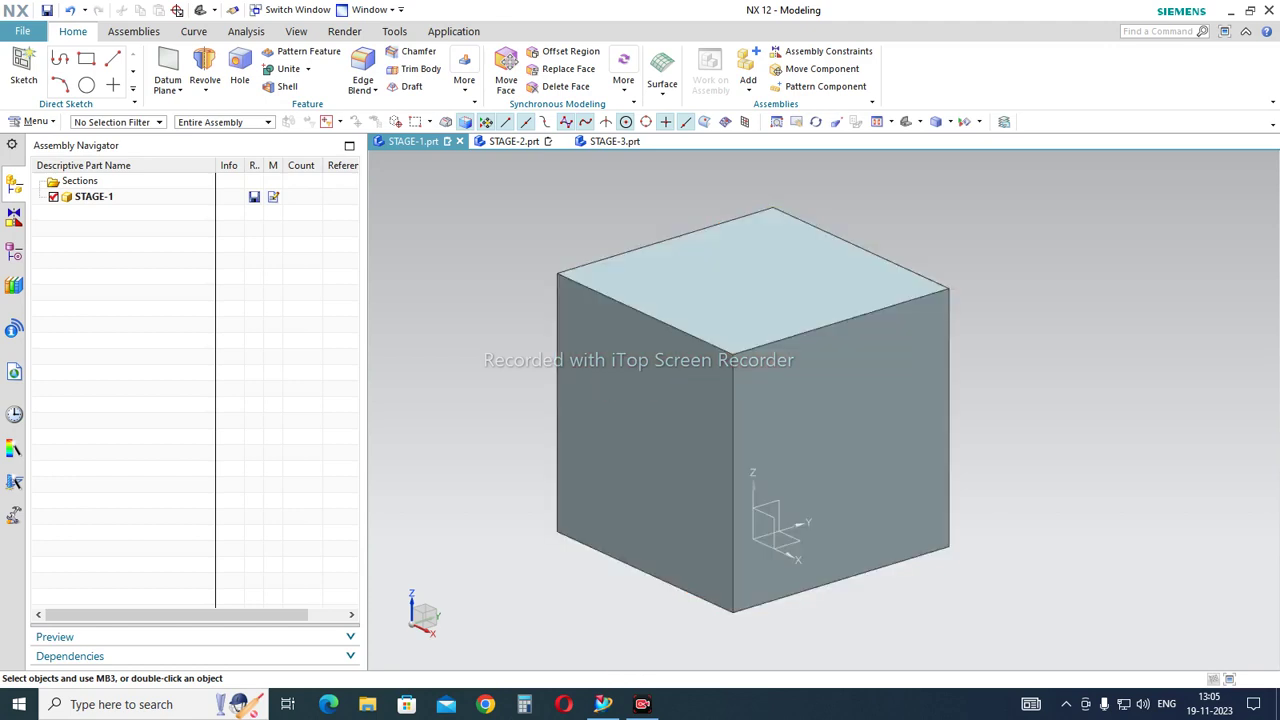
In the STAGE-2 part, add STAGE-1 as a component at the absolute work part location and fix it with a Fix constraint
mouse_move(518, 142)
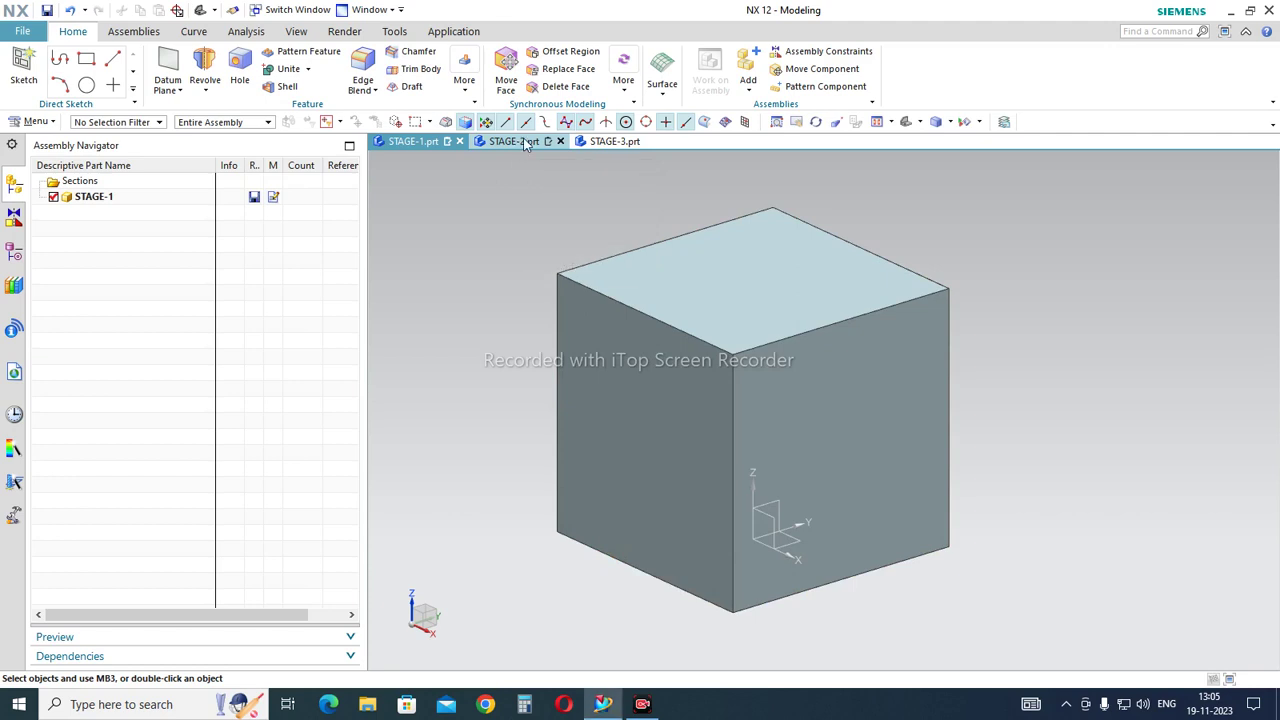
click(523, 142)
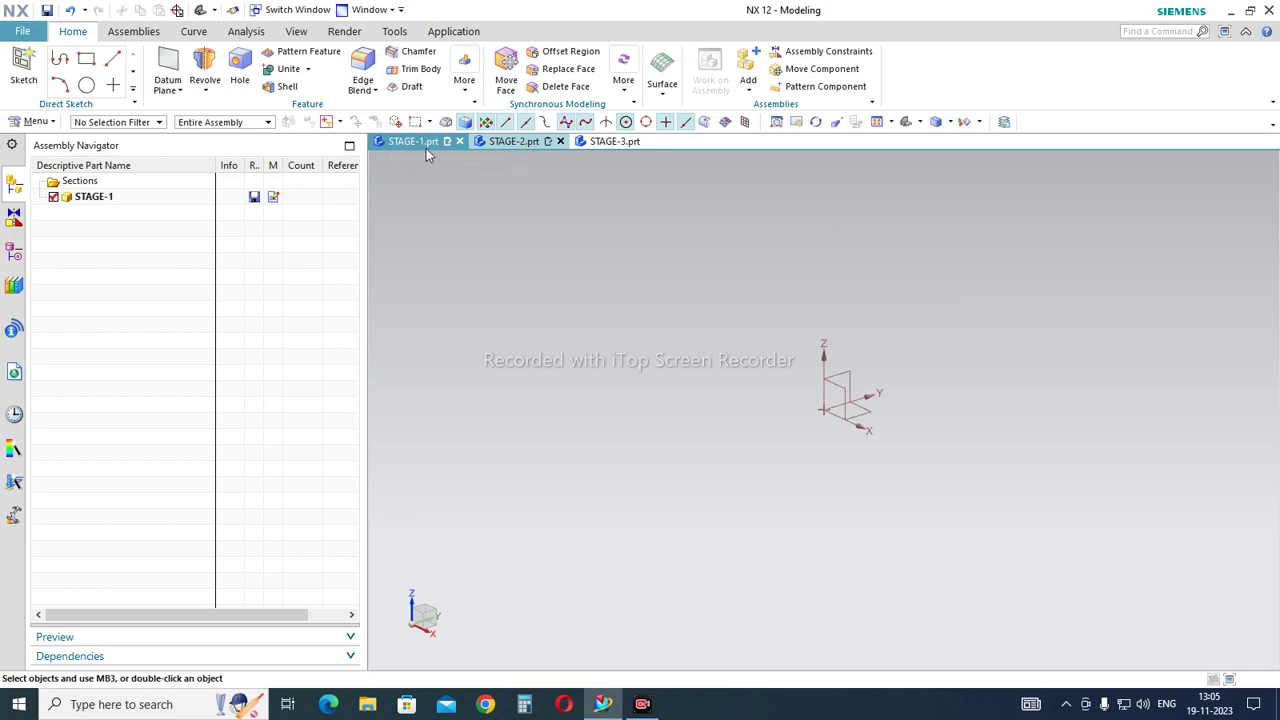
click(513, 147)
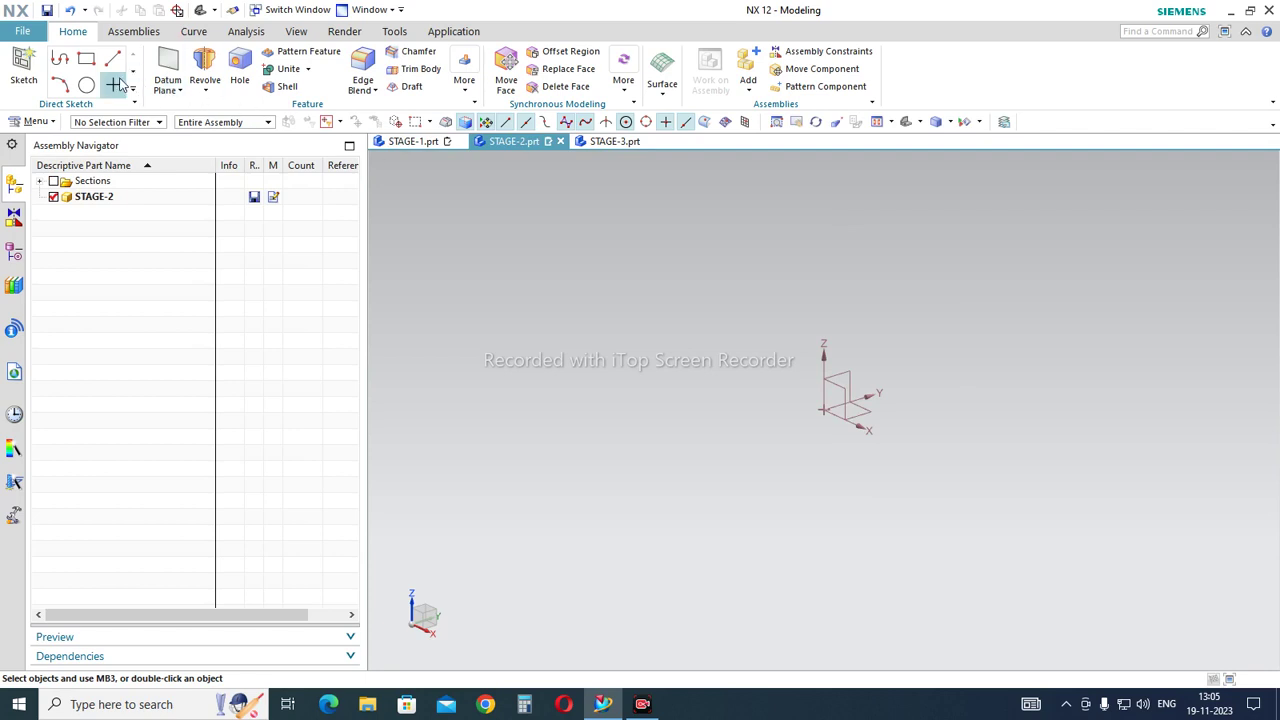
click(134, 32)
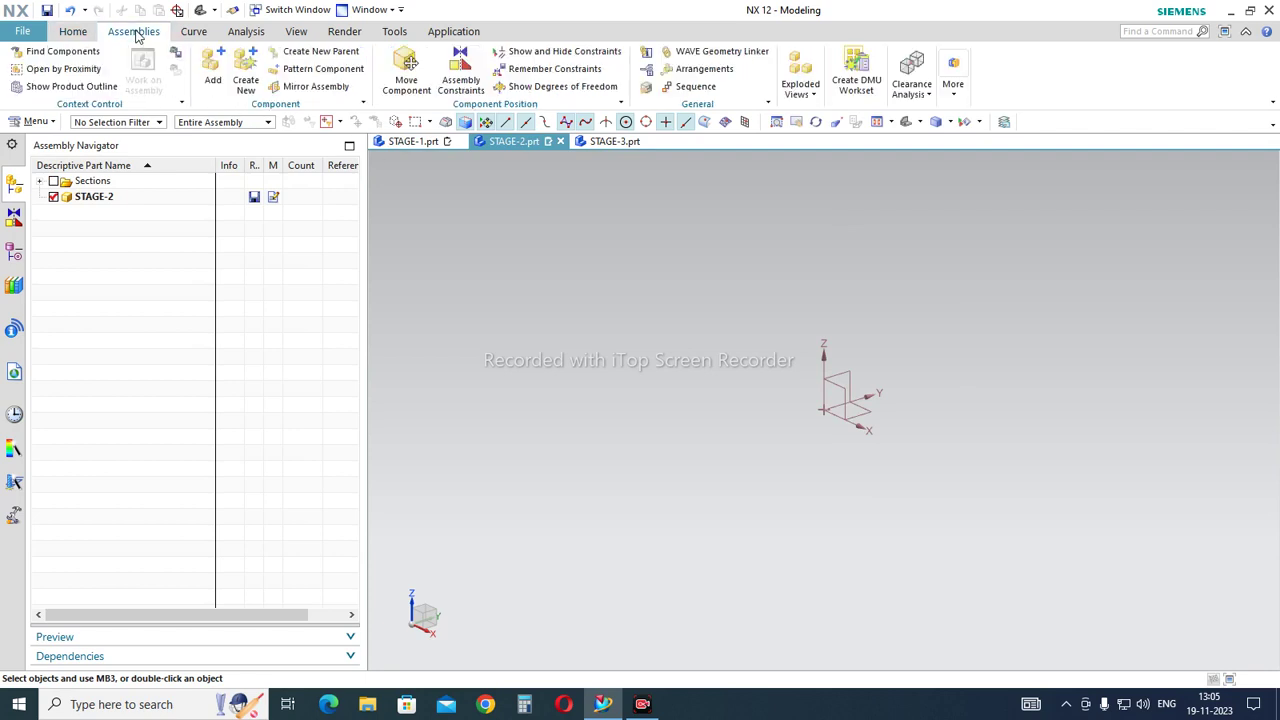
click(201, 85)
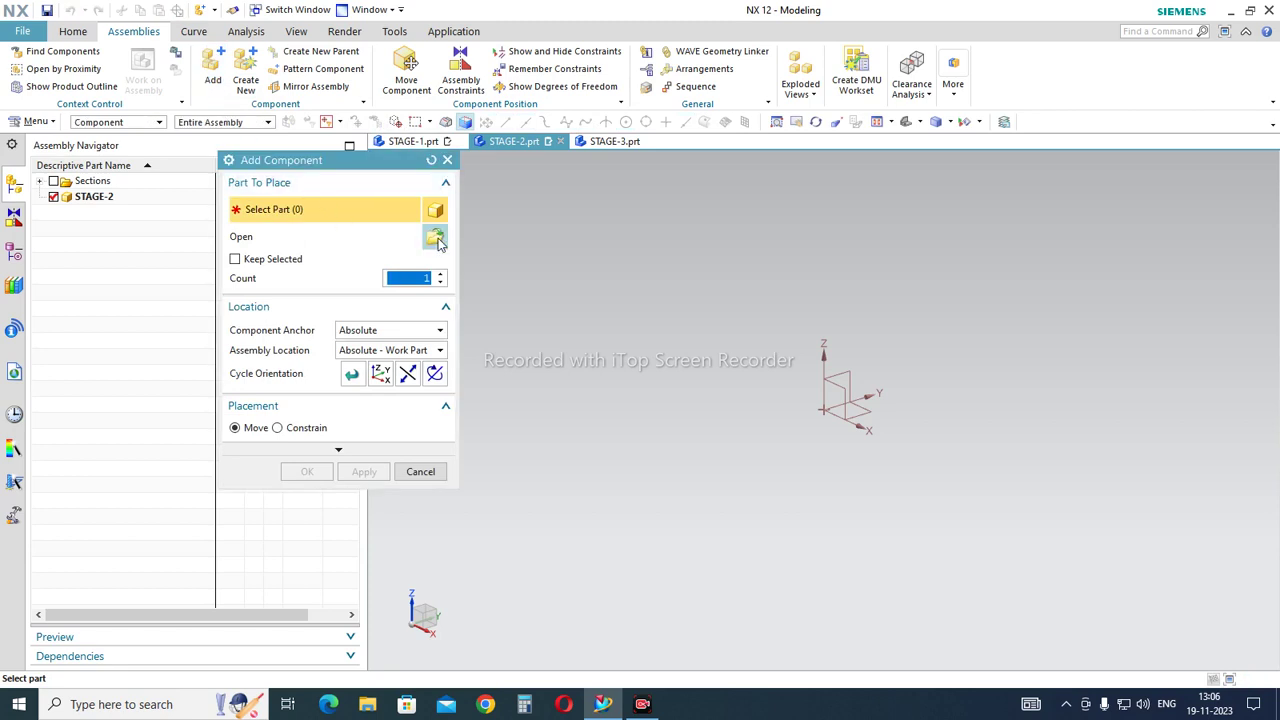
click(433, 237)
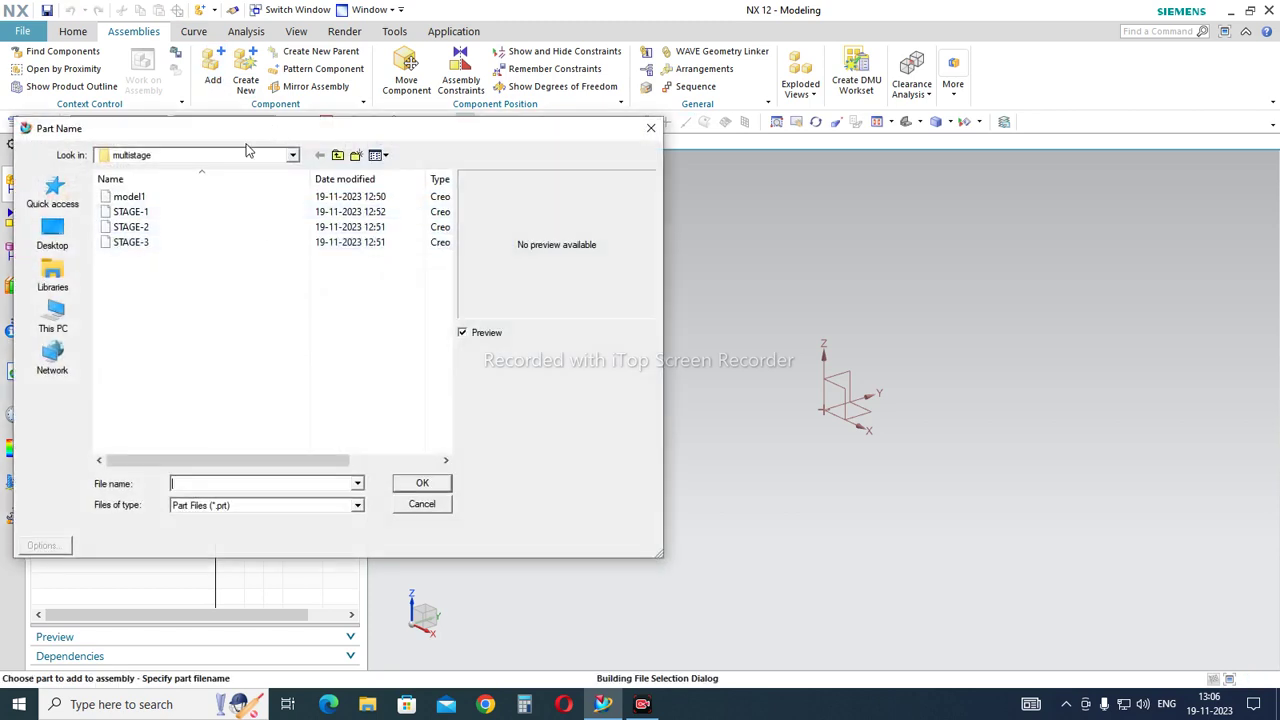
click(160, 212)
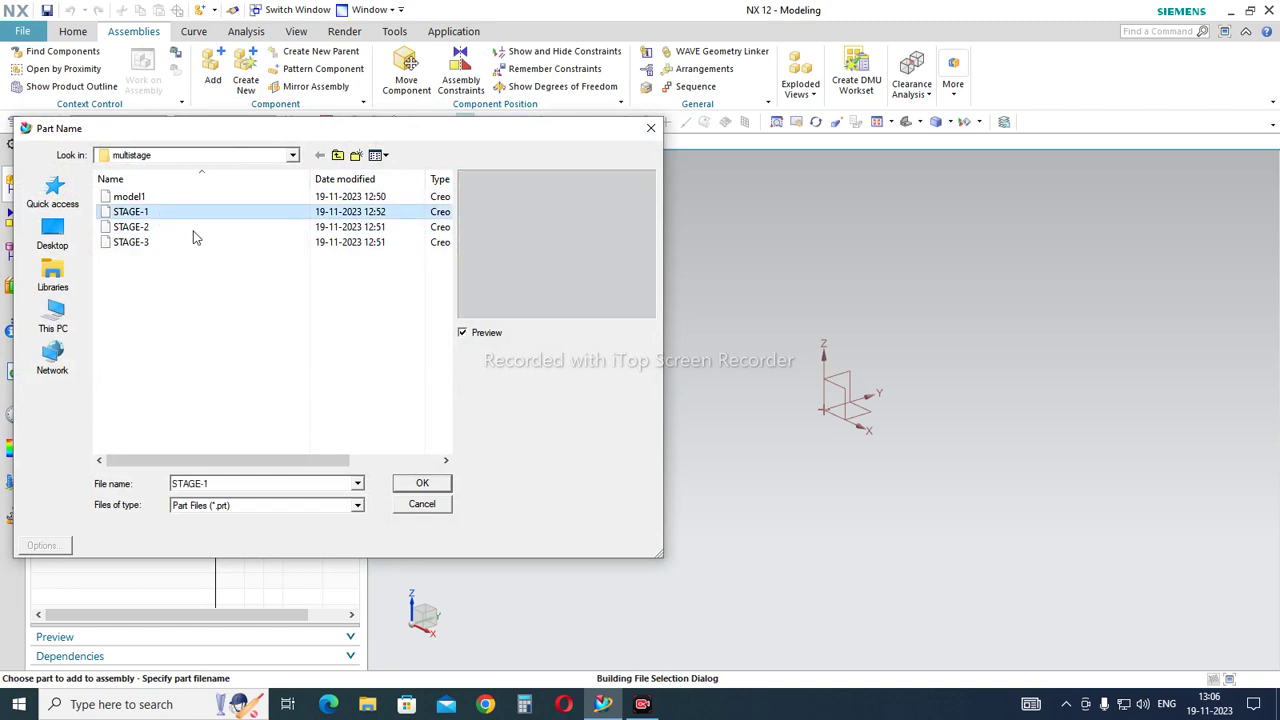
click(422, 484)
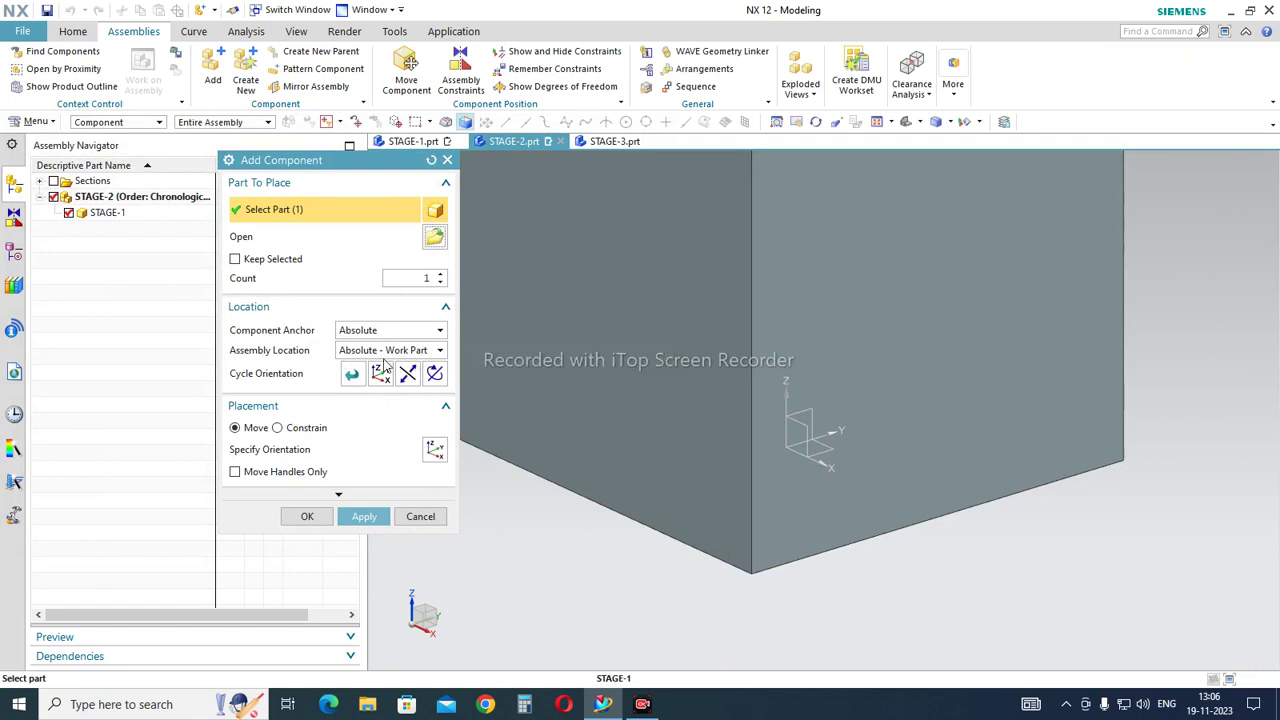
click(306, 516)
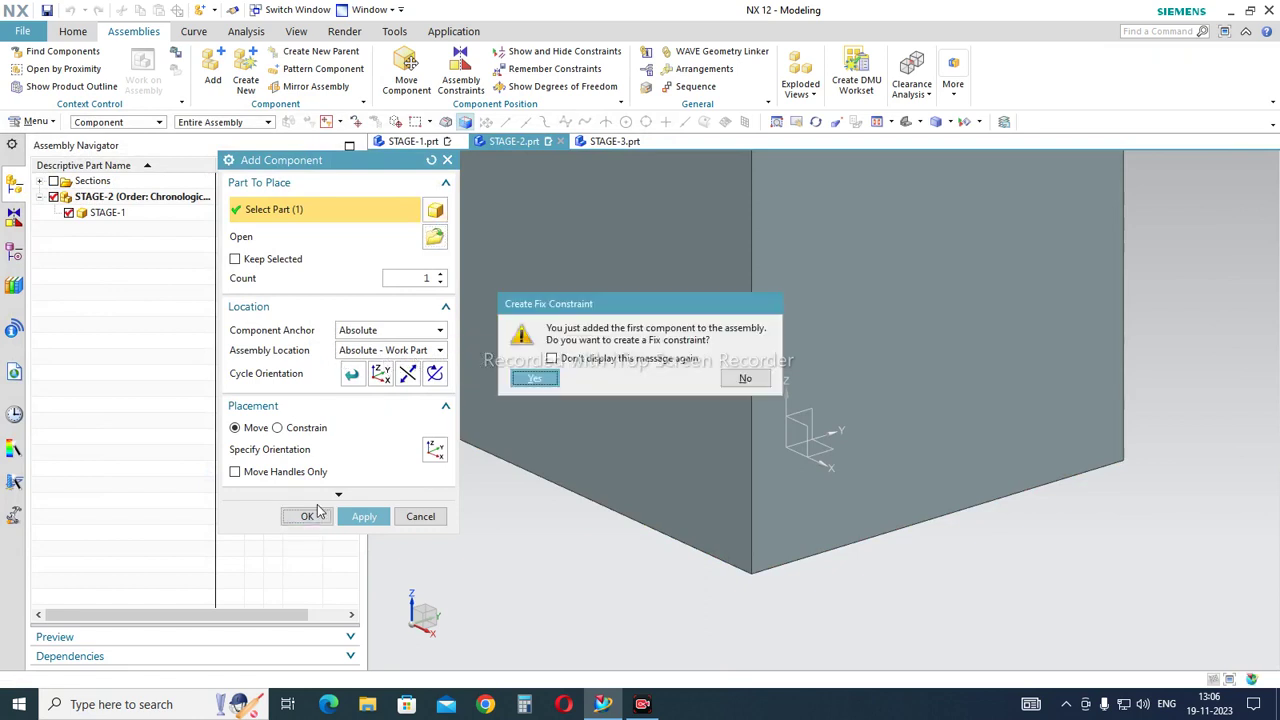
click(534, 380)
Create a WAVE-linked copy of the STAGE-1 block's solid body in STAGE-2, using the Body type
scroll(590, 497, up, 2)
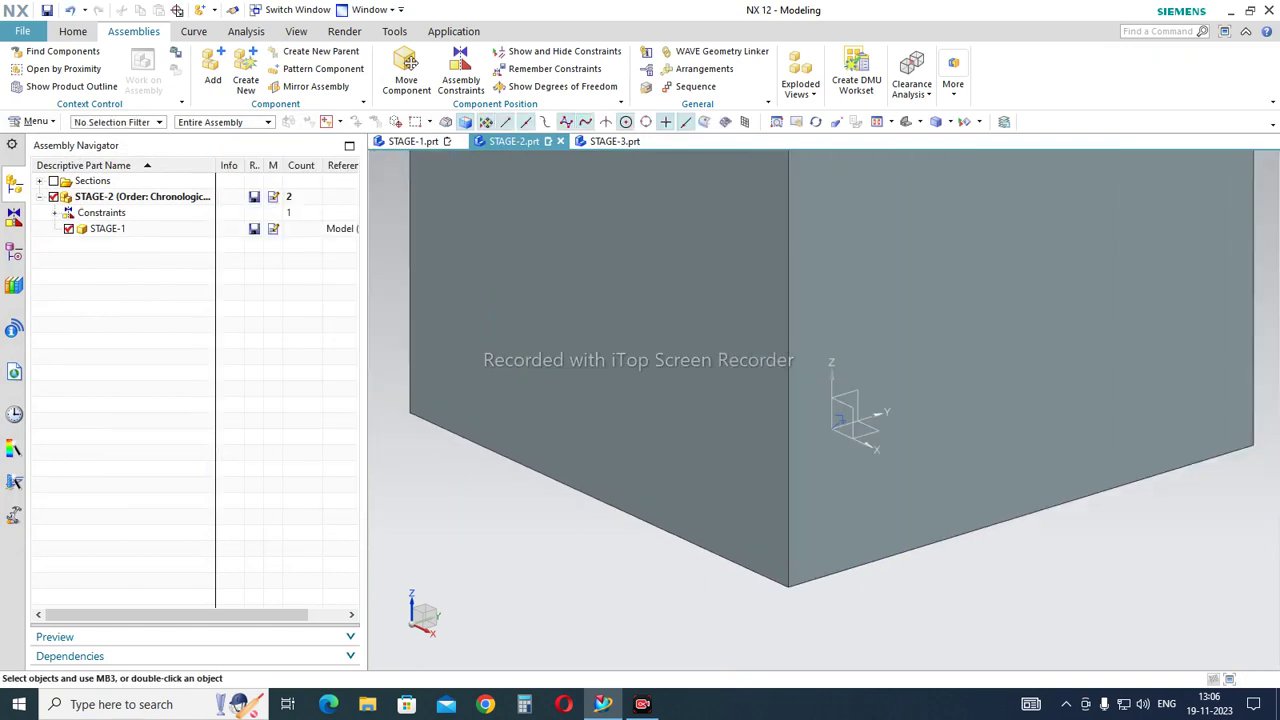
scroll(585, 510, down, 2)
scroll(564, 211, up, 1)
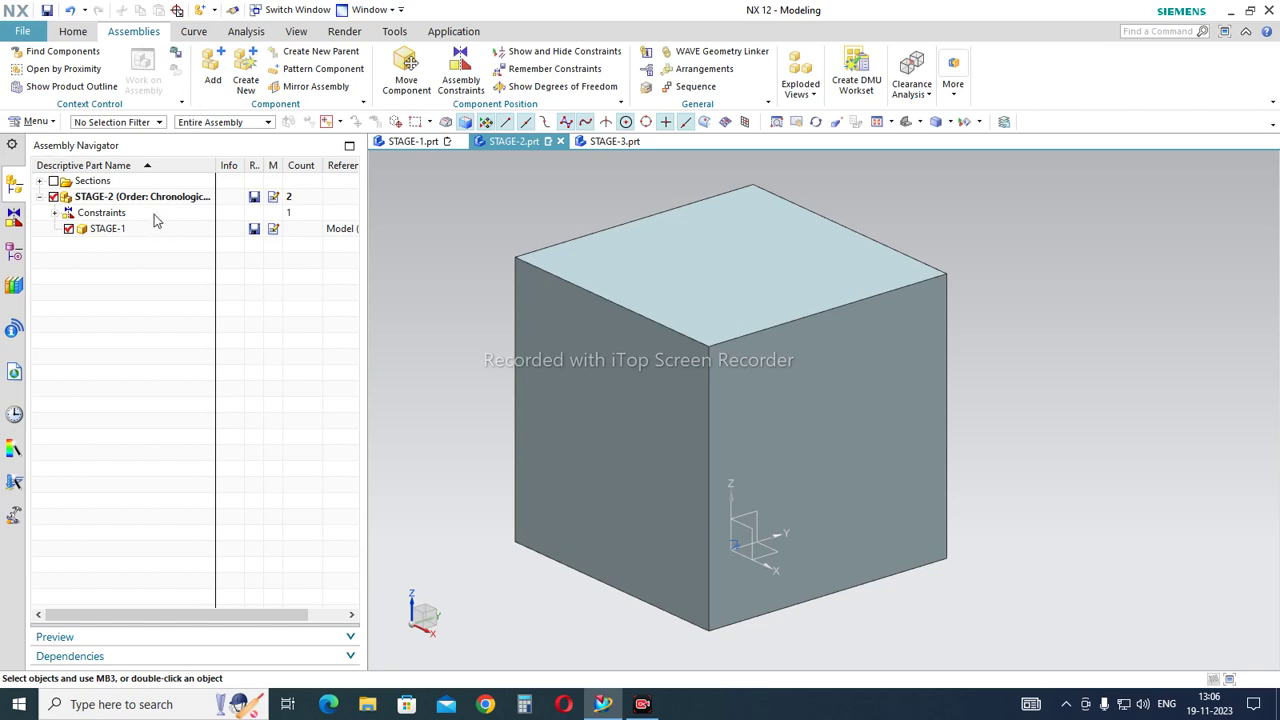
click(711, 50)
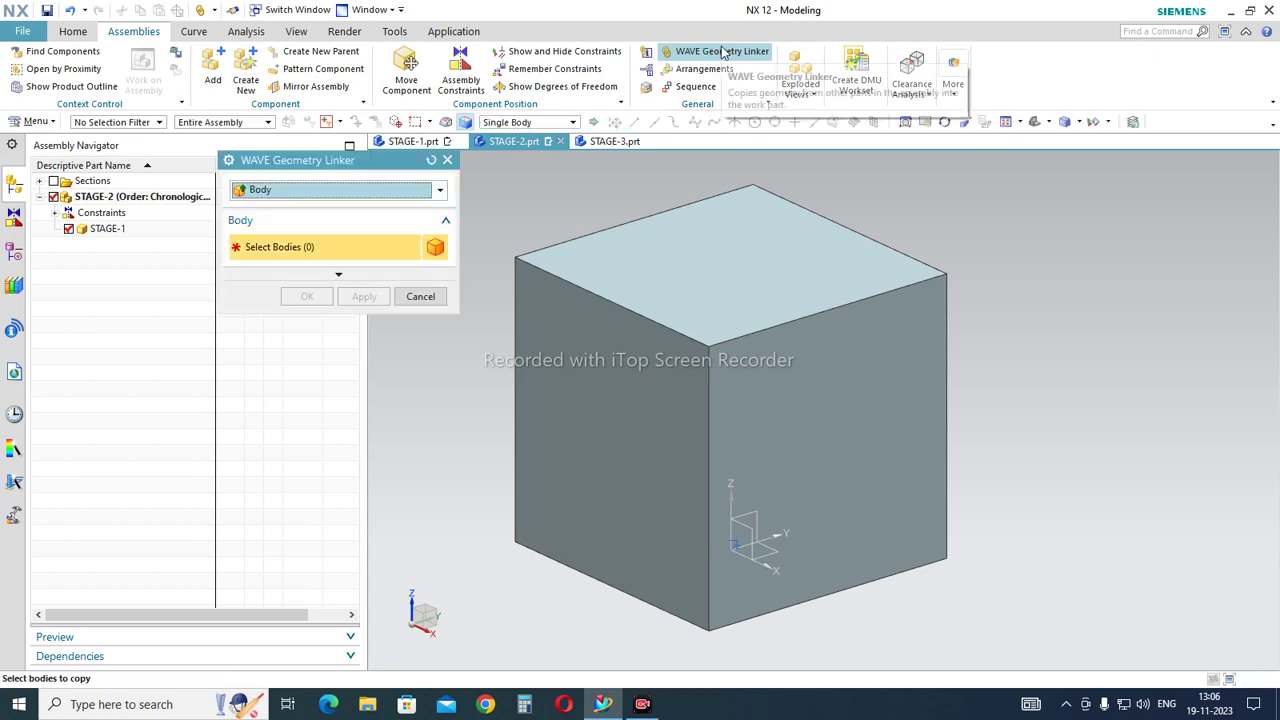
click(286, 190)
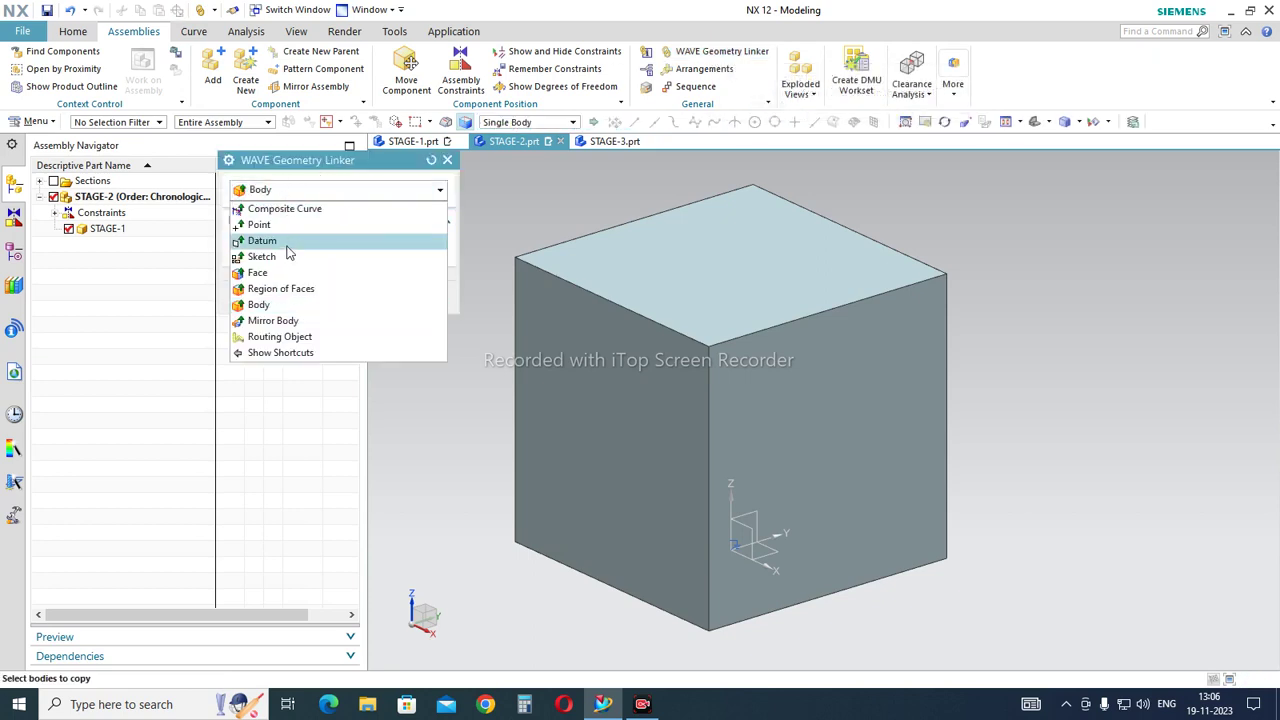
click(285, 305)
click(632, 372)
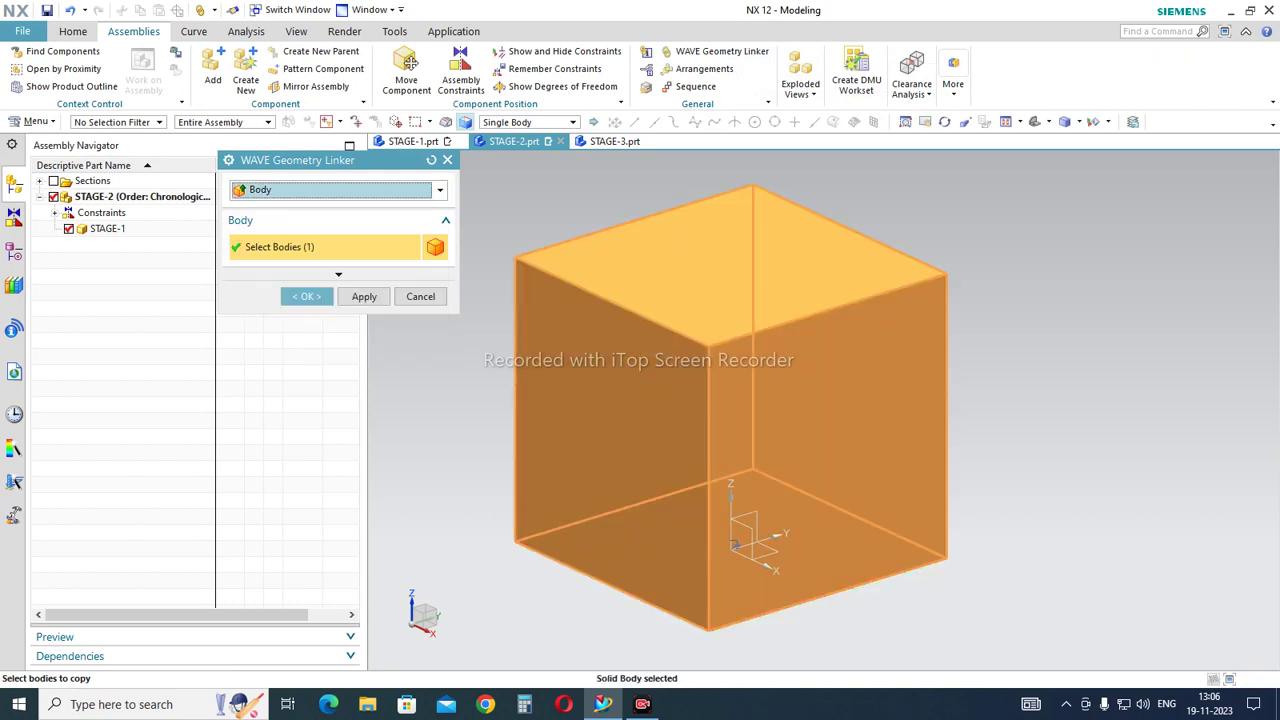
click(306, 297)
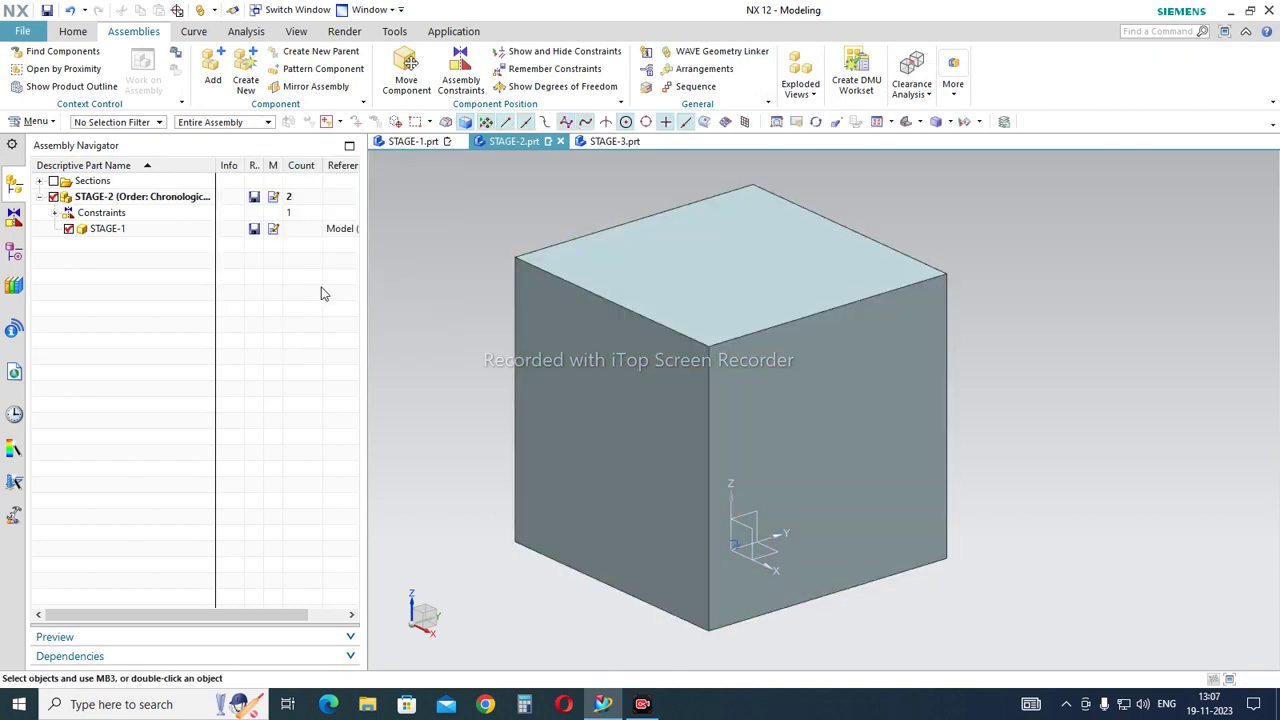
Check the linked body in the STAGE-2 model history and hide the STAGE-1 component
click(13, 254)
click(128, 297)
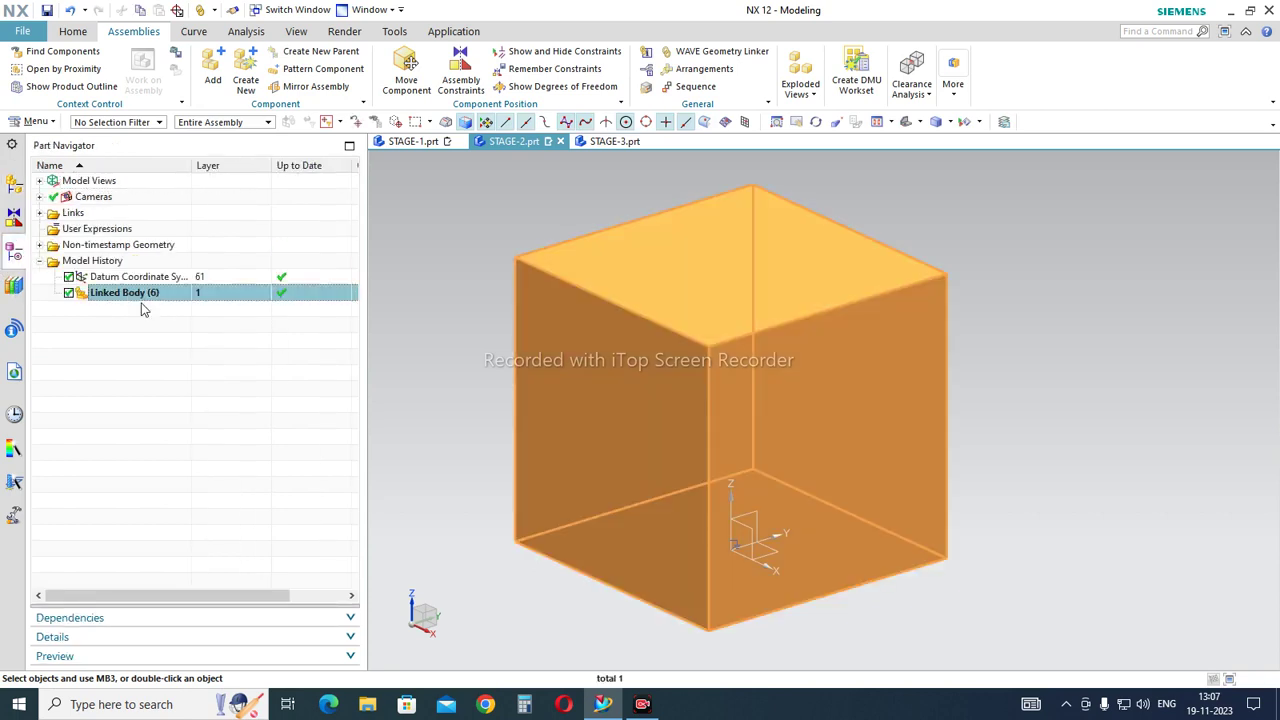
click(430, 295)
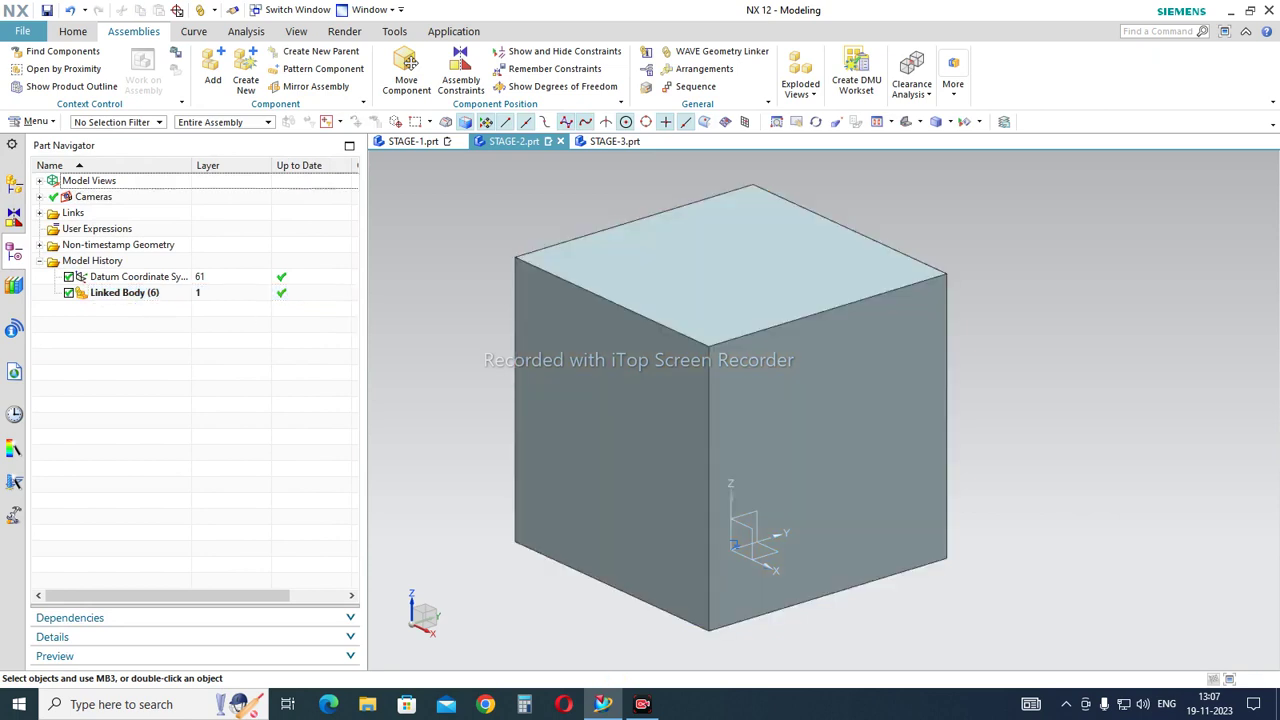
click(21, 200)
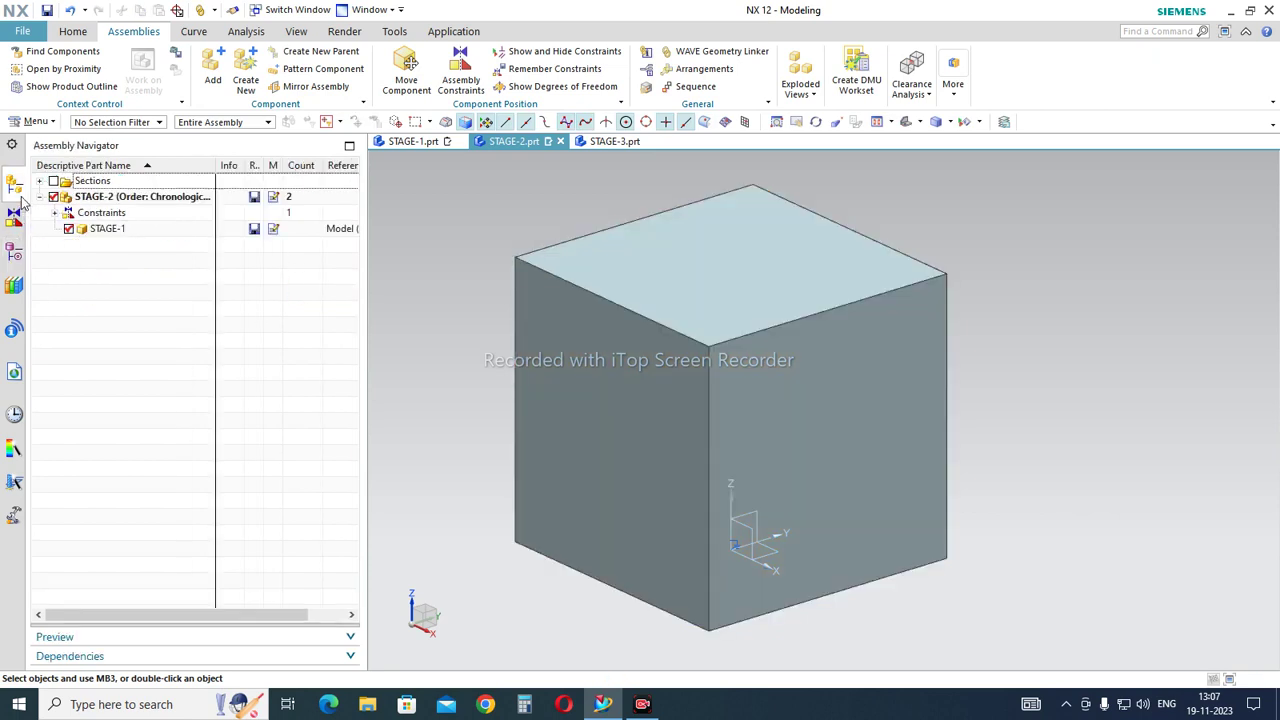
click(69, 229)
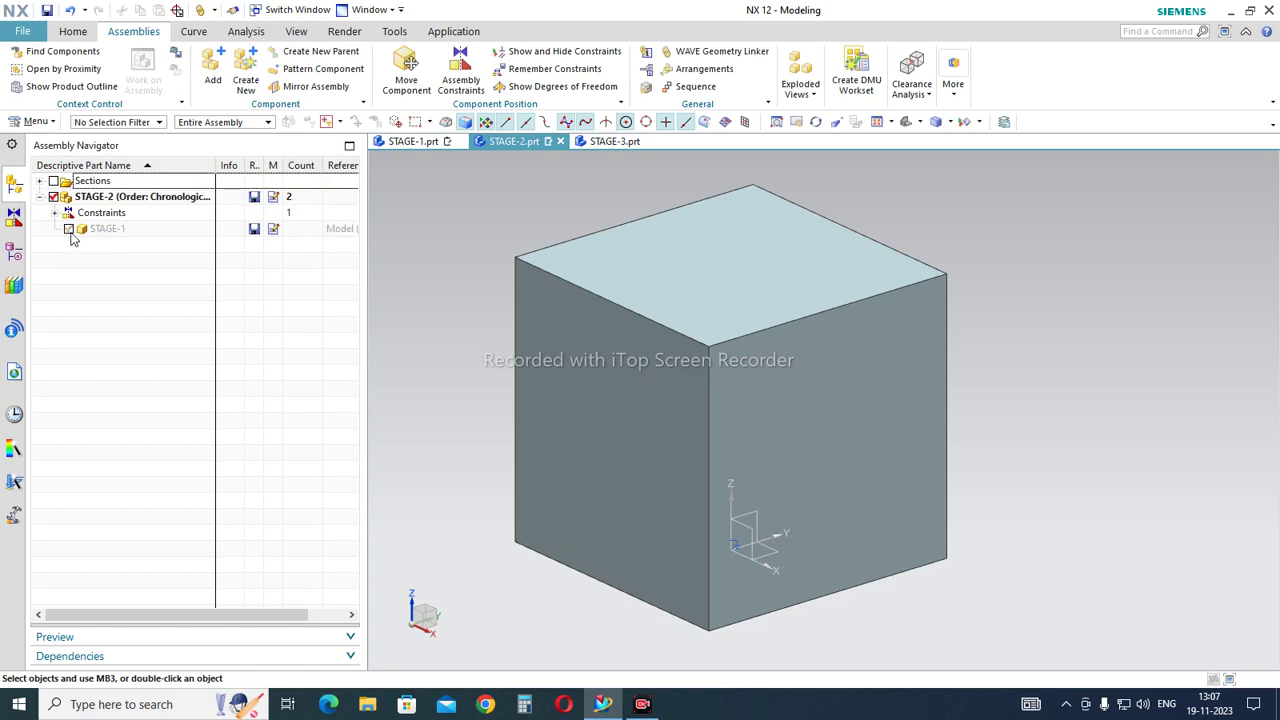
click(16, 252)
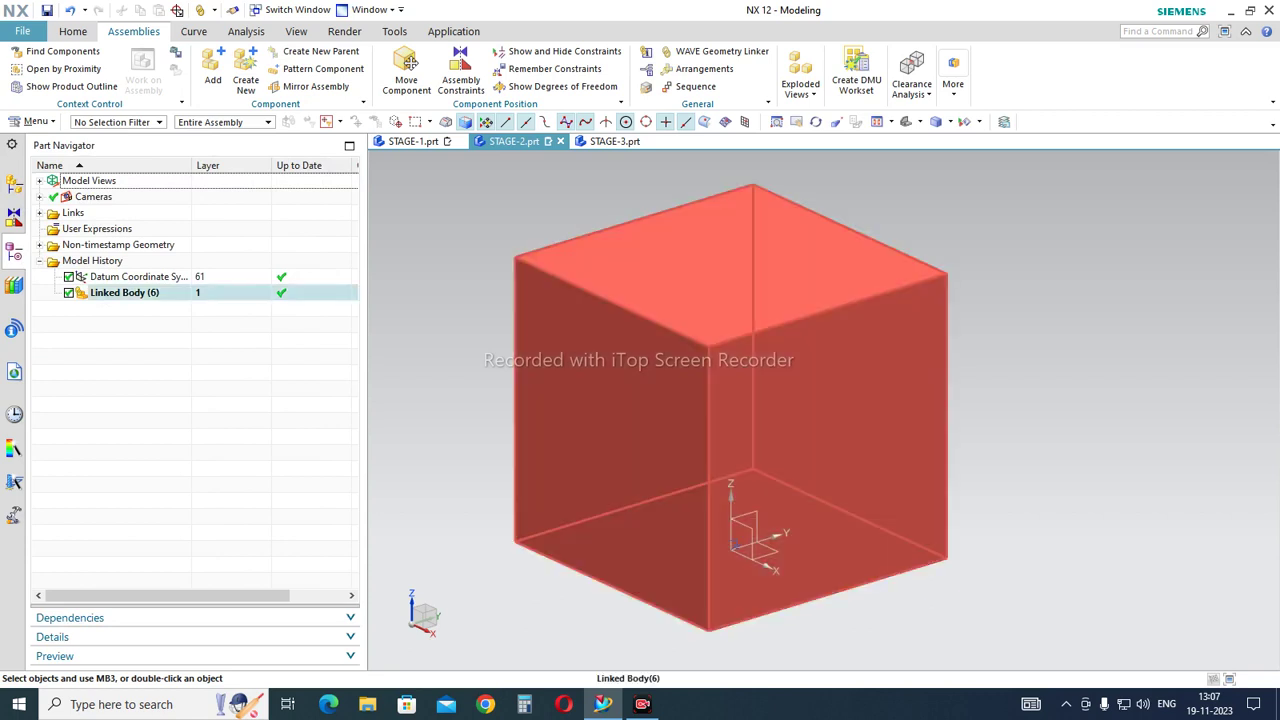
Start a sketch on the XZ plane of the datum coordinate system in STAGE-2
scroll(942, 339, up, 1)
scroll(942, 339, down, 2)
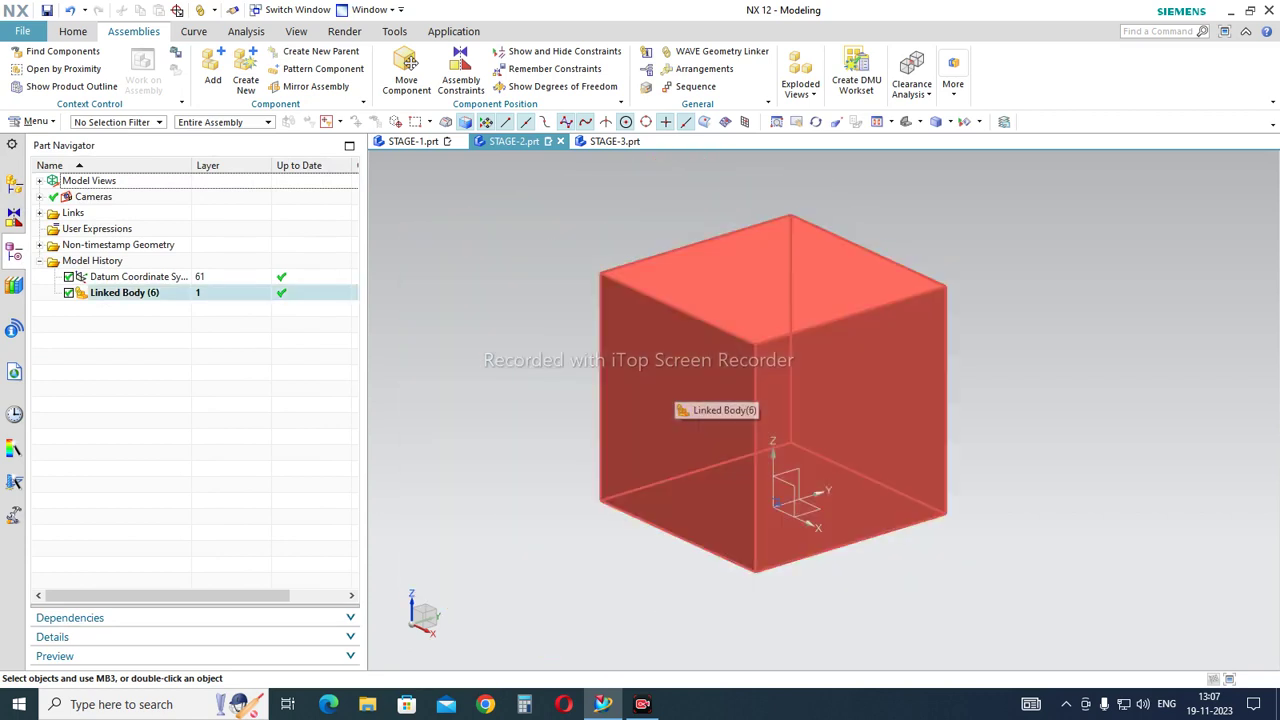
mouse_move(672, 396)
middle_down()
mouse_move(800, 300)
mouse_move(690, 400)
mouse_move(790, 325)
mouse_move(695, 390)
mouse_move(685, 370)
middle_up()
scroll(350, 70, up, 1)
click(24, 66)
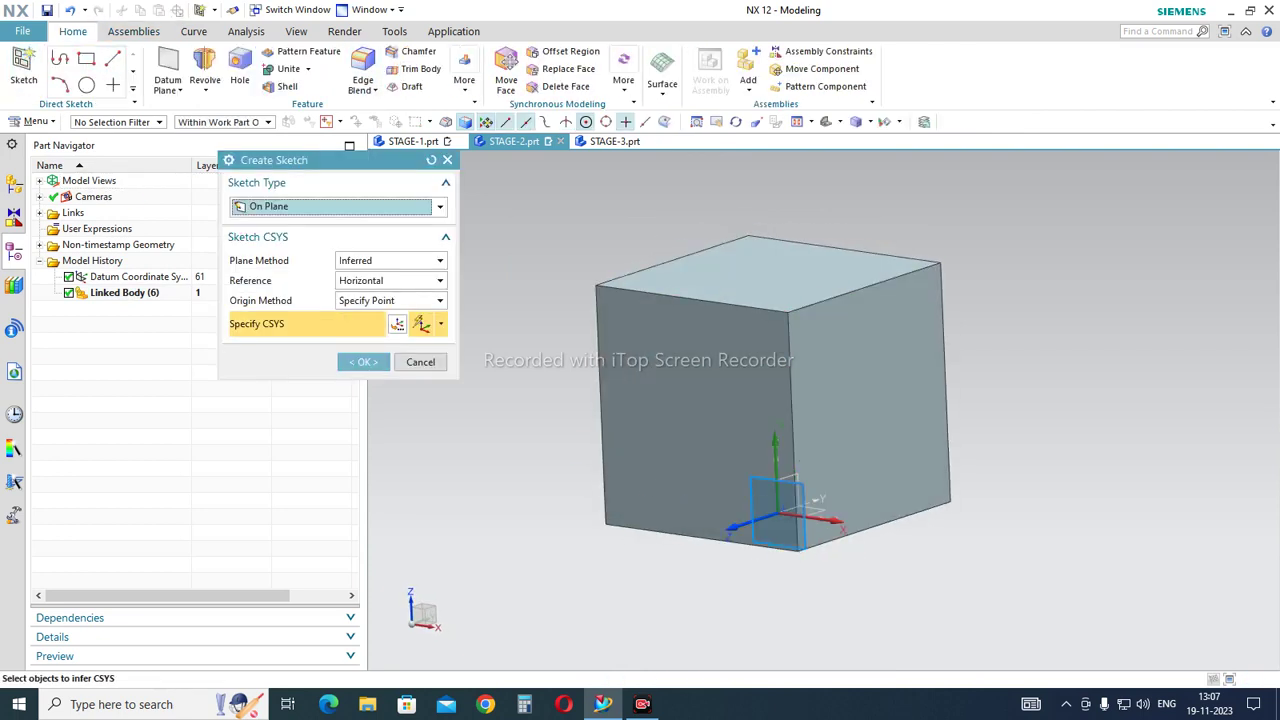
click(803, 488)
click(362, 362)
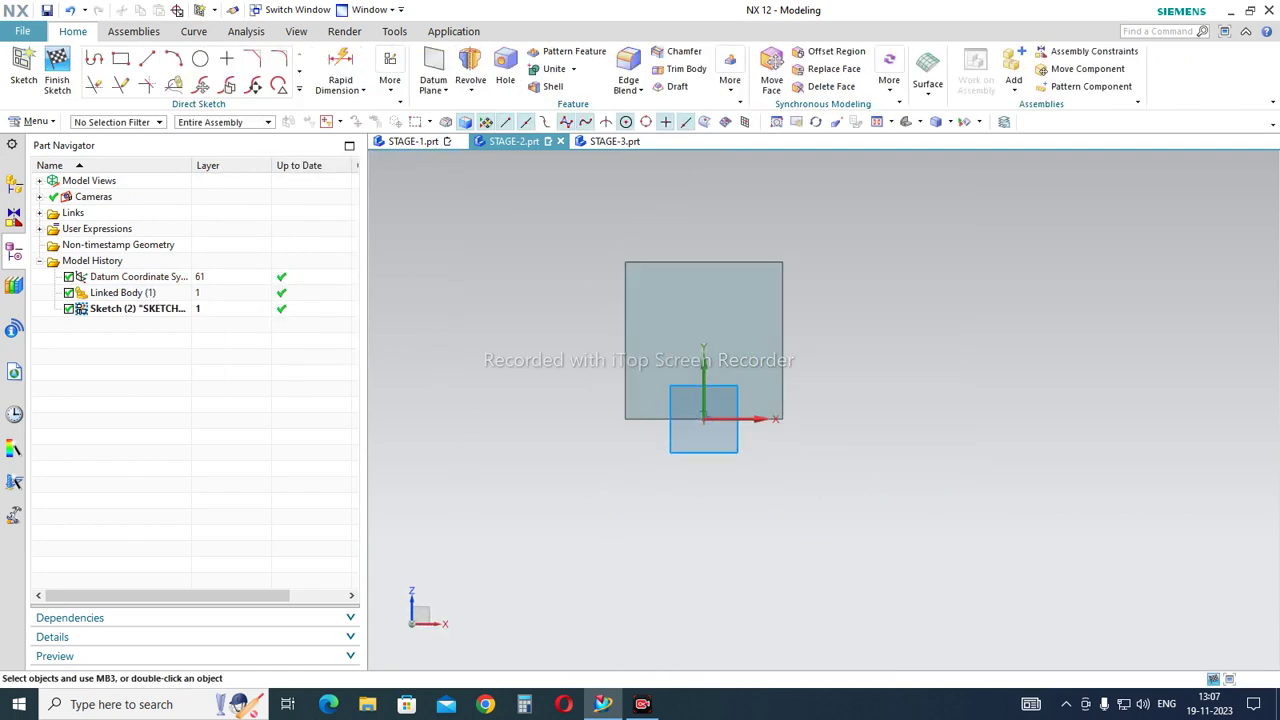
Sketch a closed rectangular profile about 5.2 wide and 4.5 high overlapping the block's upper-left corner, and finish the sketch
click(94, 58)
click(636, 241)
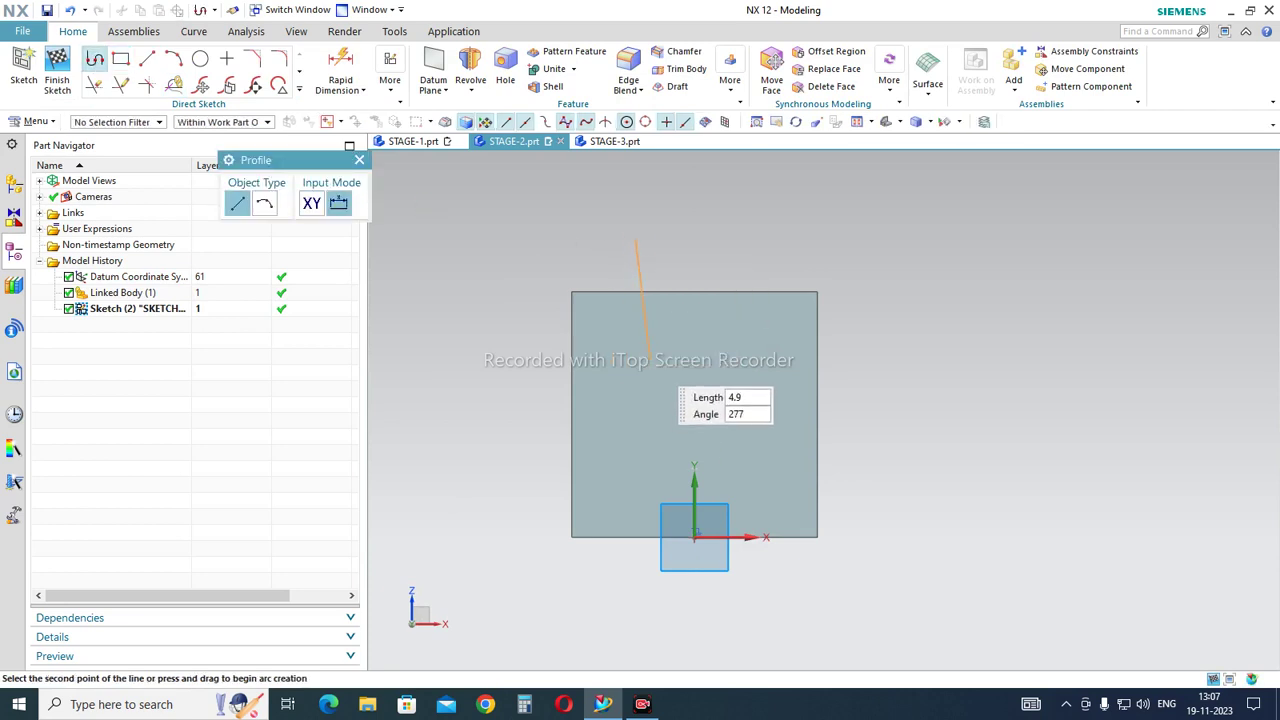
click(636, 350)
click(508, 350)
click(508, 240)
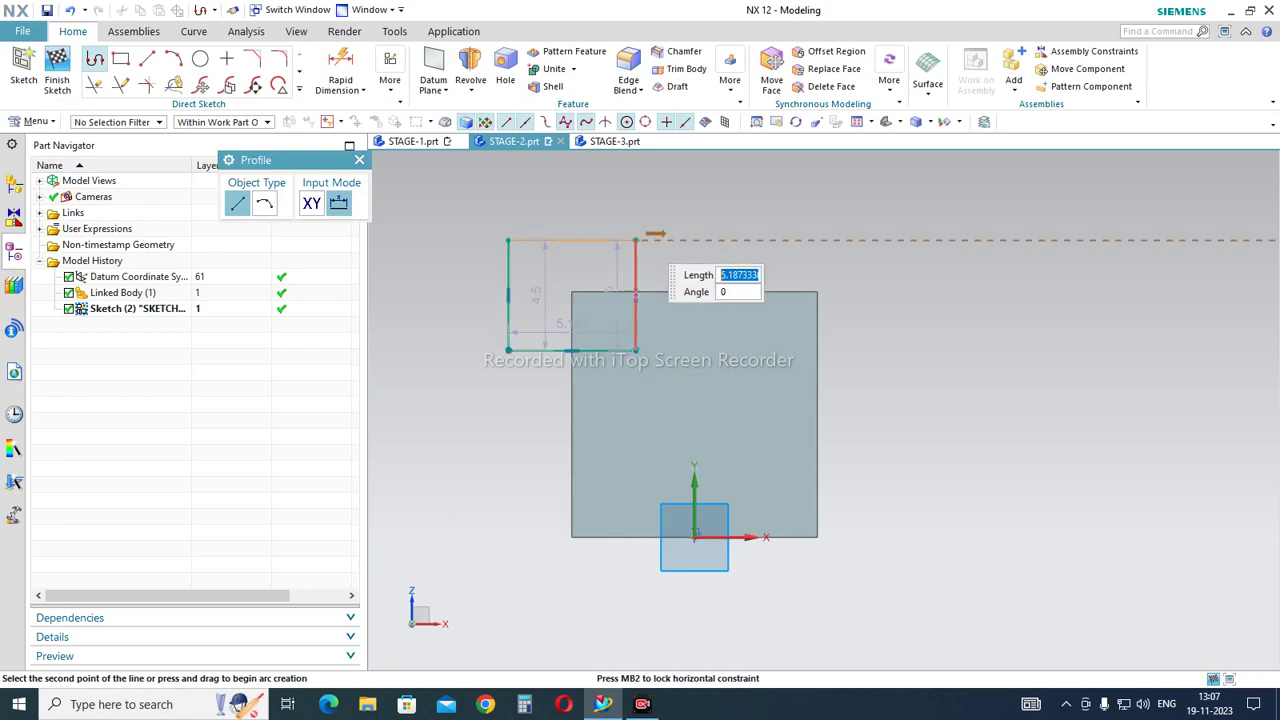
click(636, 240)
right_click(418, 211)
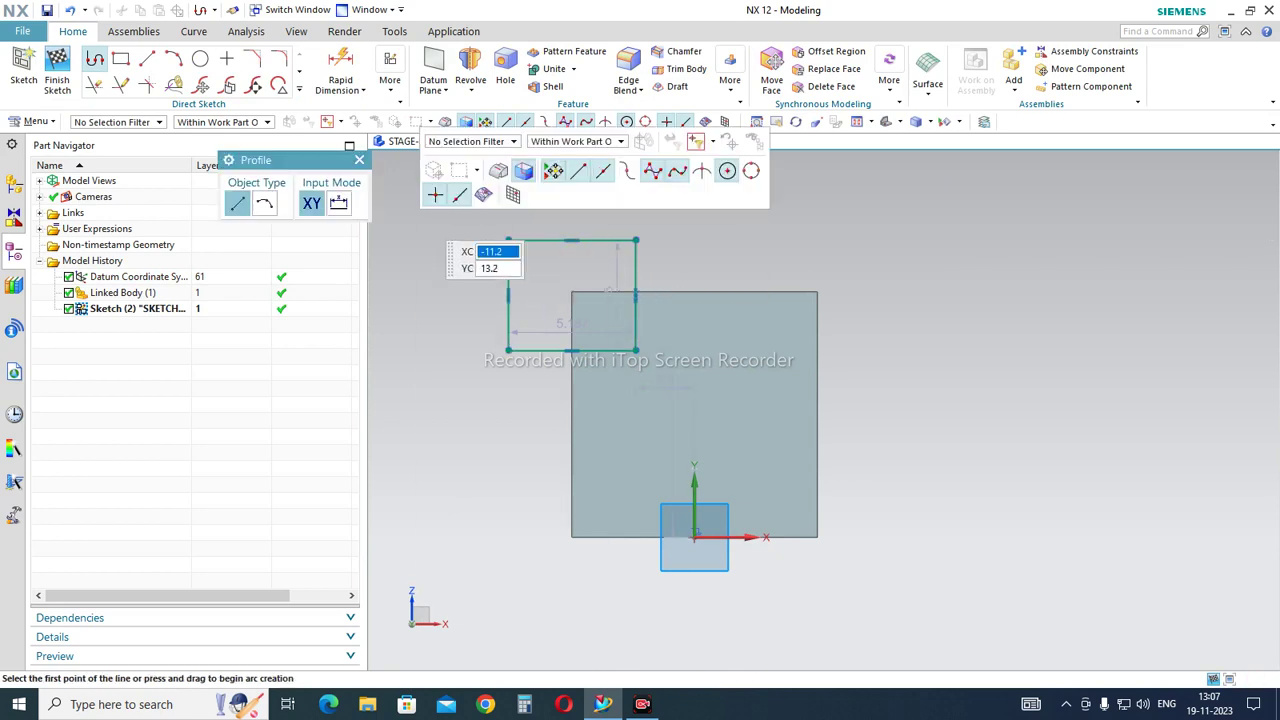
click(461, 229)
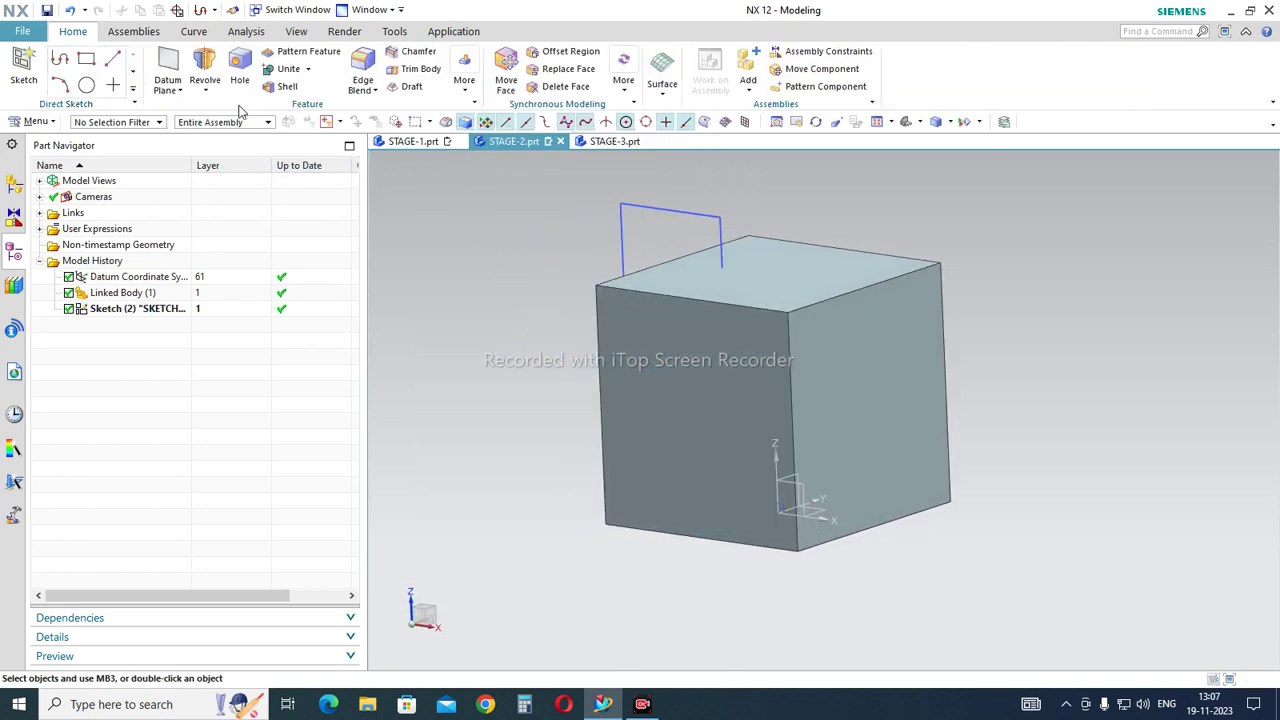
Revolve the rectangular profile from 0 to 360° about the datum Z axis, subtracting it from the linked body
click(205, 68)
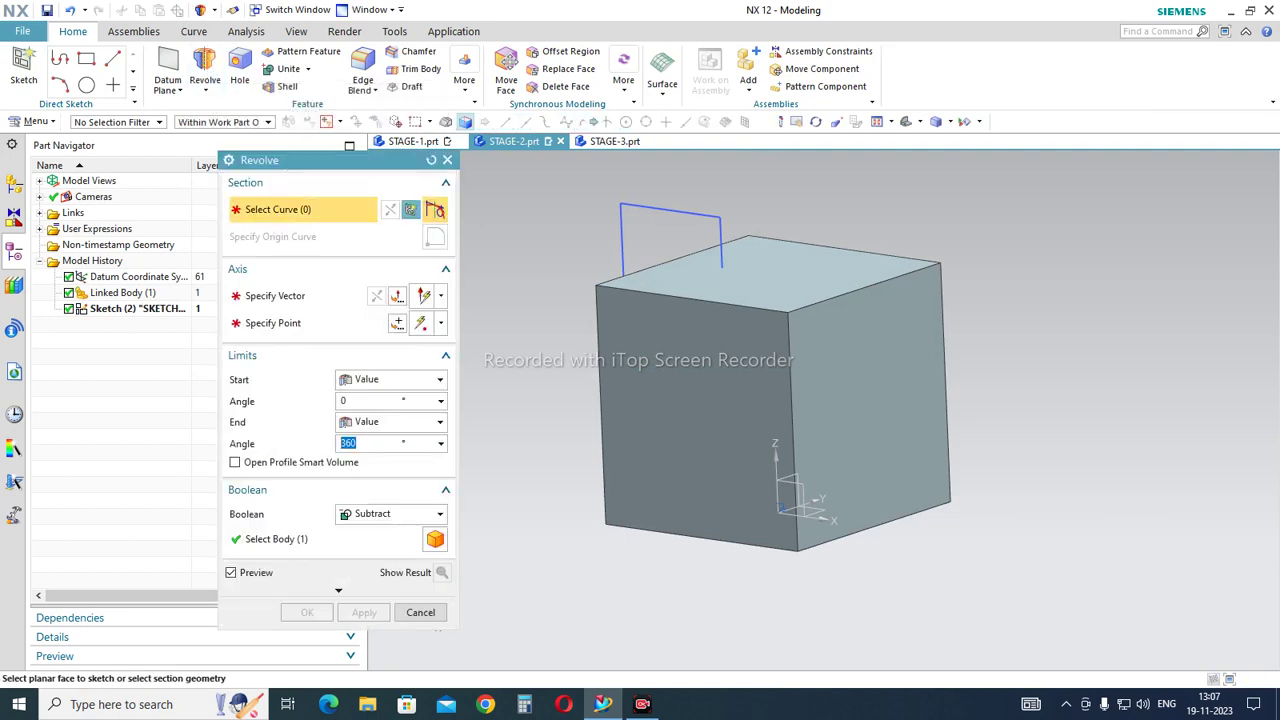
click(676, 211)
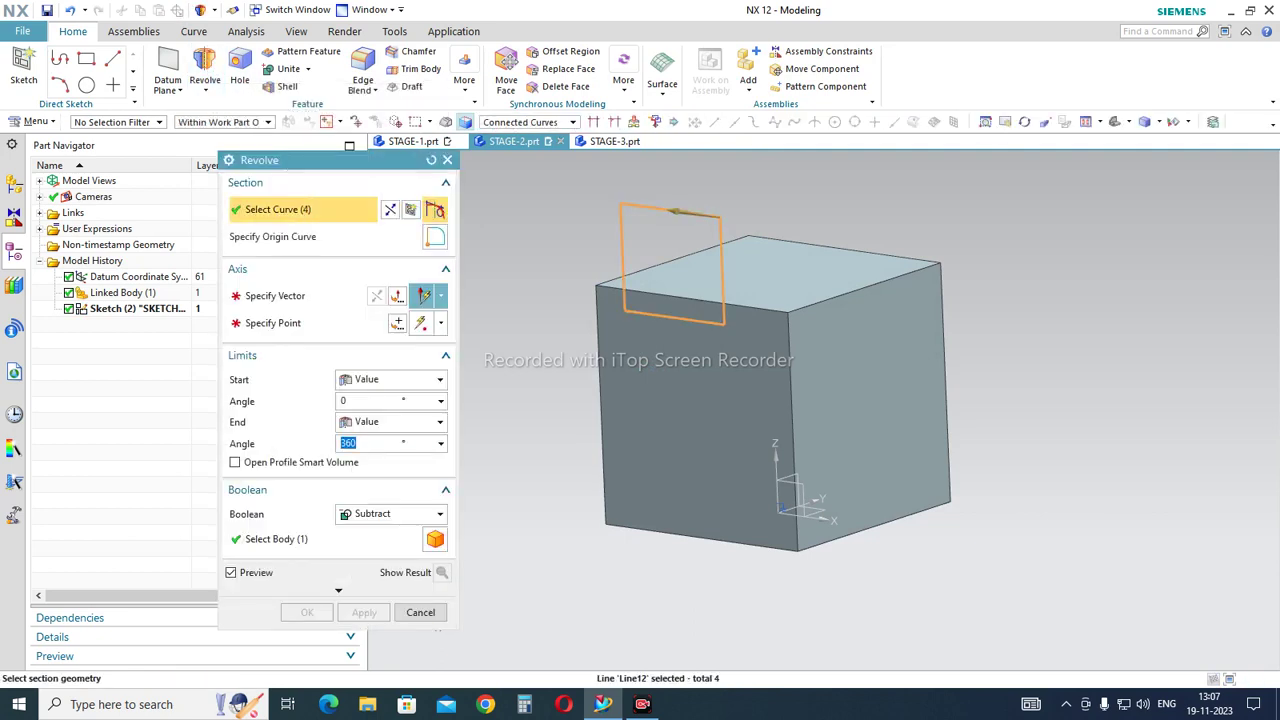
click(315, 302)
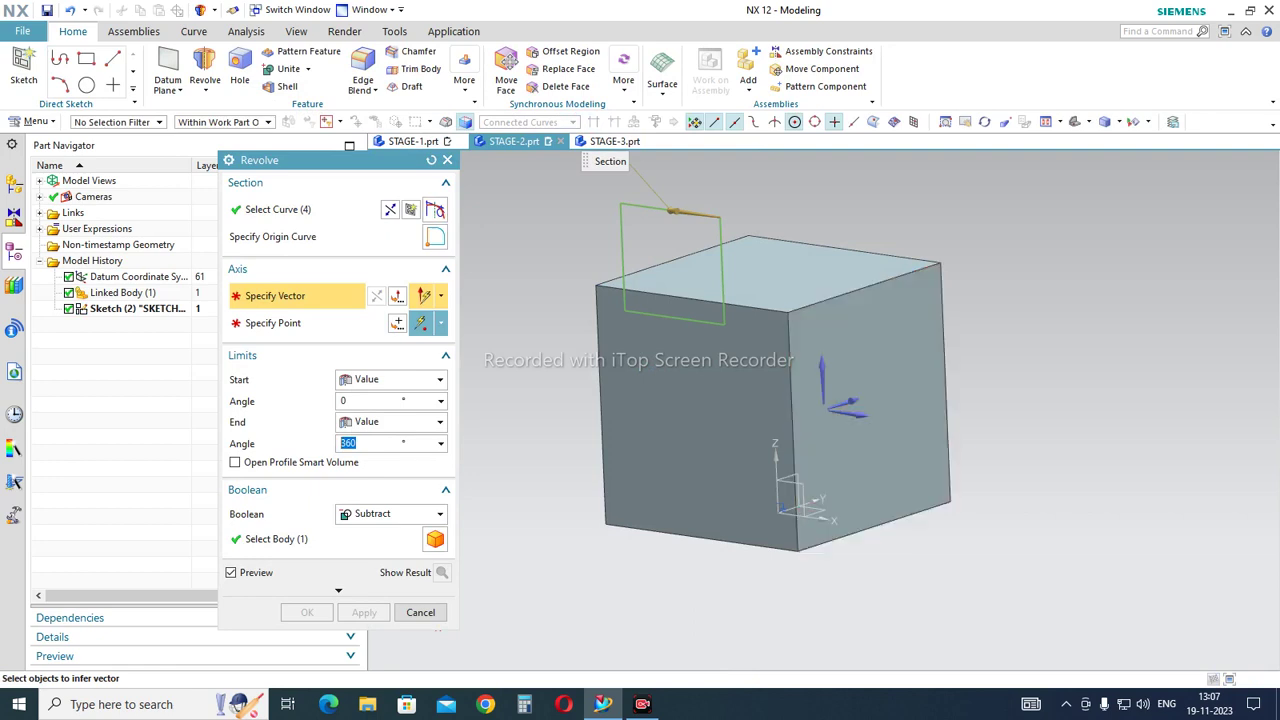
click(775, 465)
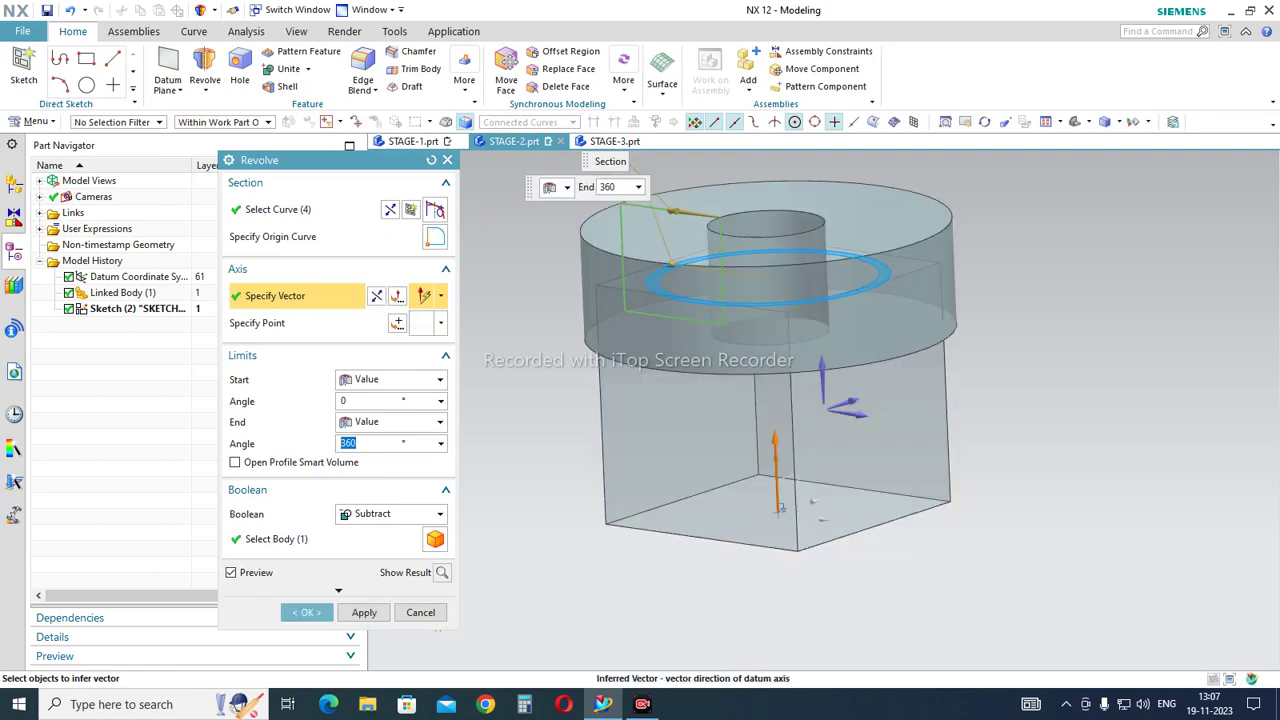
click(385, 514)
click(385, 566)
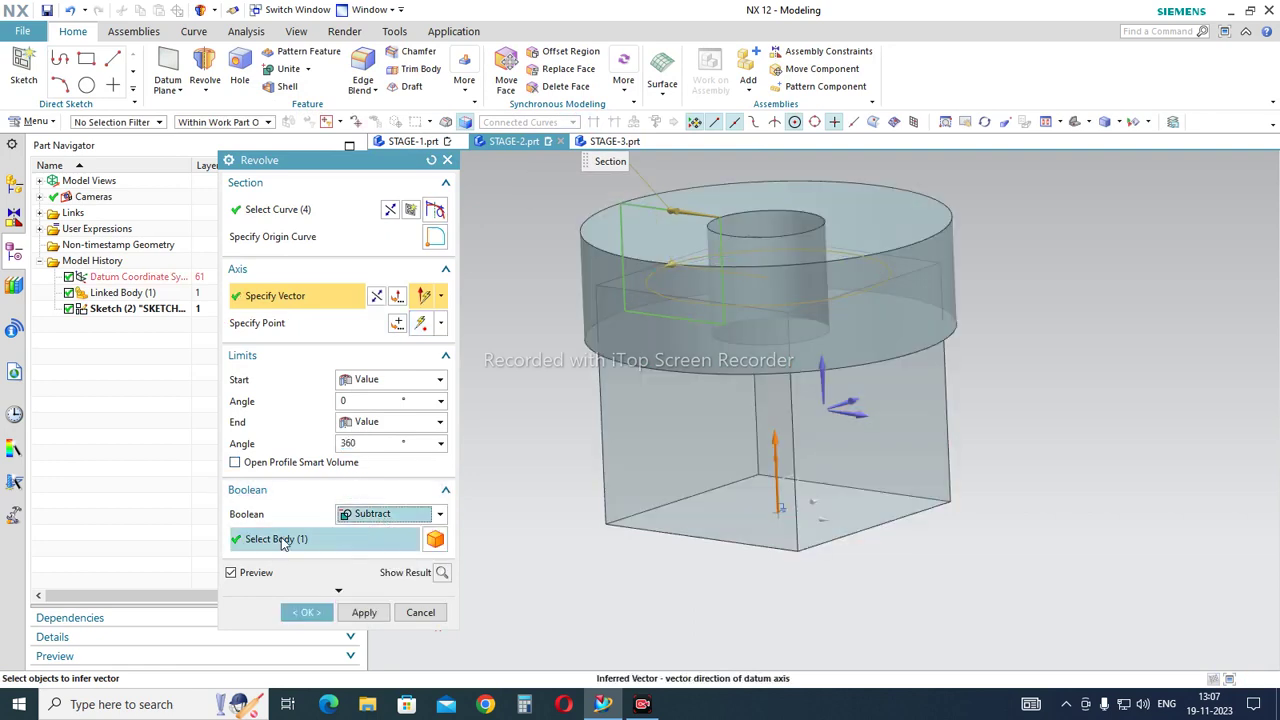
click(315, 542)
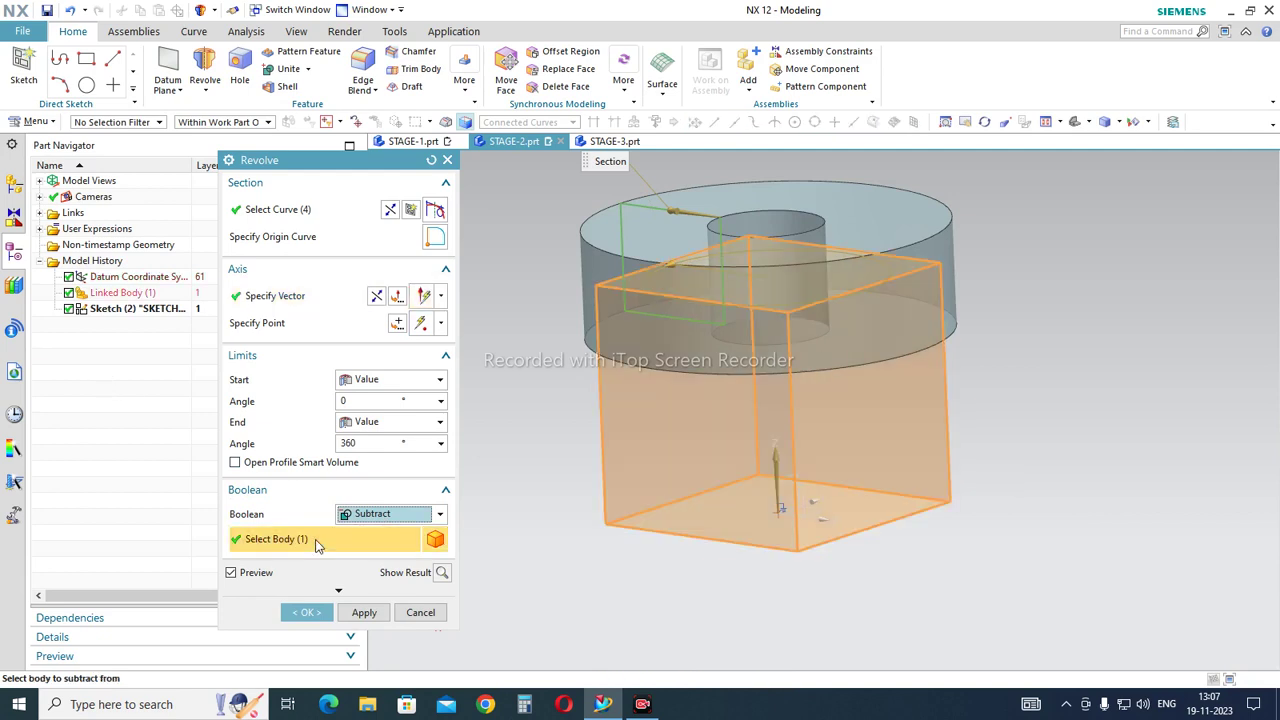
click(302, 614)
Hide the revolve's profile sketch and view the stepped block with its cylindrical boss
mouse_move(780, 450)
middle_down()
mouse_move(820, 430)
mouse_move(790, 350)
mouse_move(800, 430)
mouse_move(790, 340)
mouse_move(690, 360)
mouse_move(730, 400)
mouse_move(760, 400)
mouse_move(720, 300)
mouse_move(730, 430)
mouse_move(720, 395)
mouse_move(790, 320)
mouse_move(790, 290)
mouse_move(810, 400)
mouse_move(795, 400)
middle_up()
right_click(176, 310)
click(209, 198)
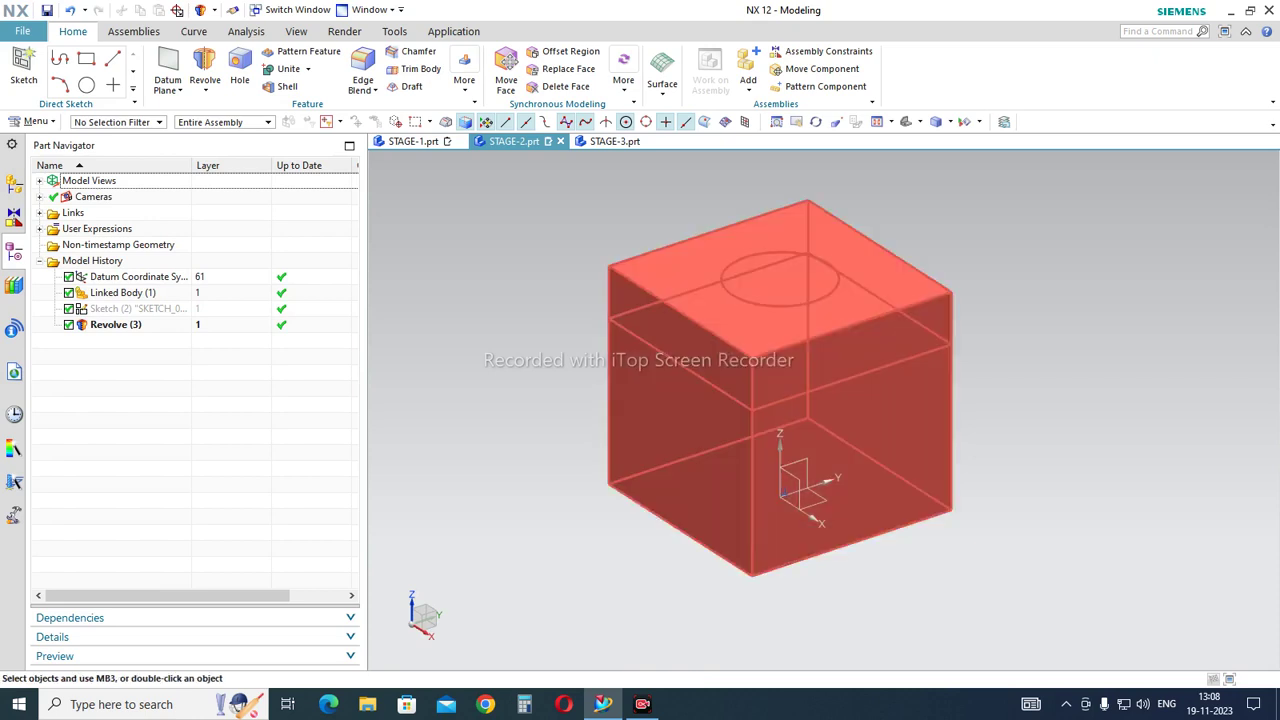
scroll(548, 360, up, 1)
scroll(598, 365, down, 1)
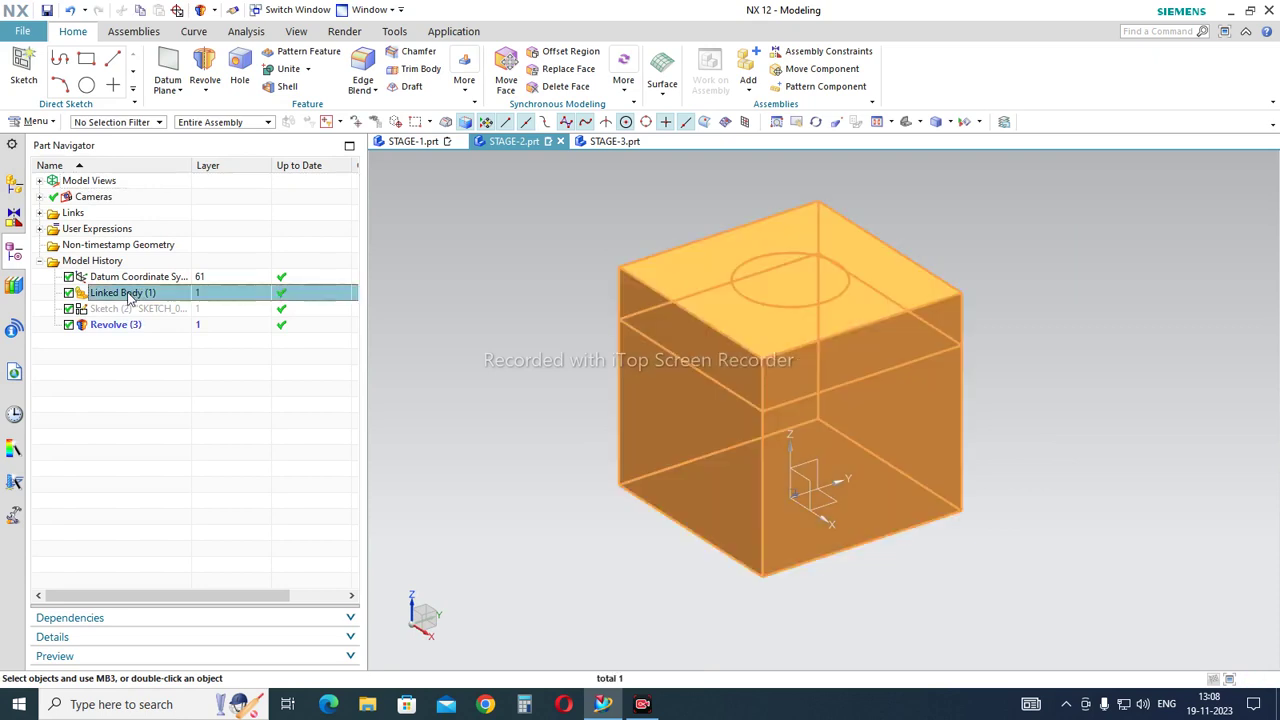
Show the STAGE-1 component in STAGE-2 to compare it with the machined body, and hide it again
click(14, 183)
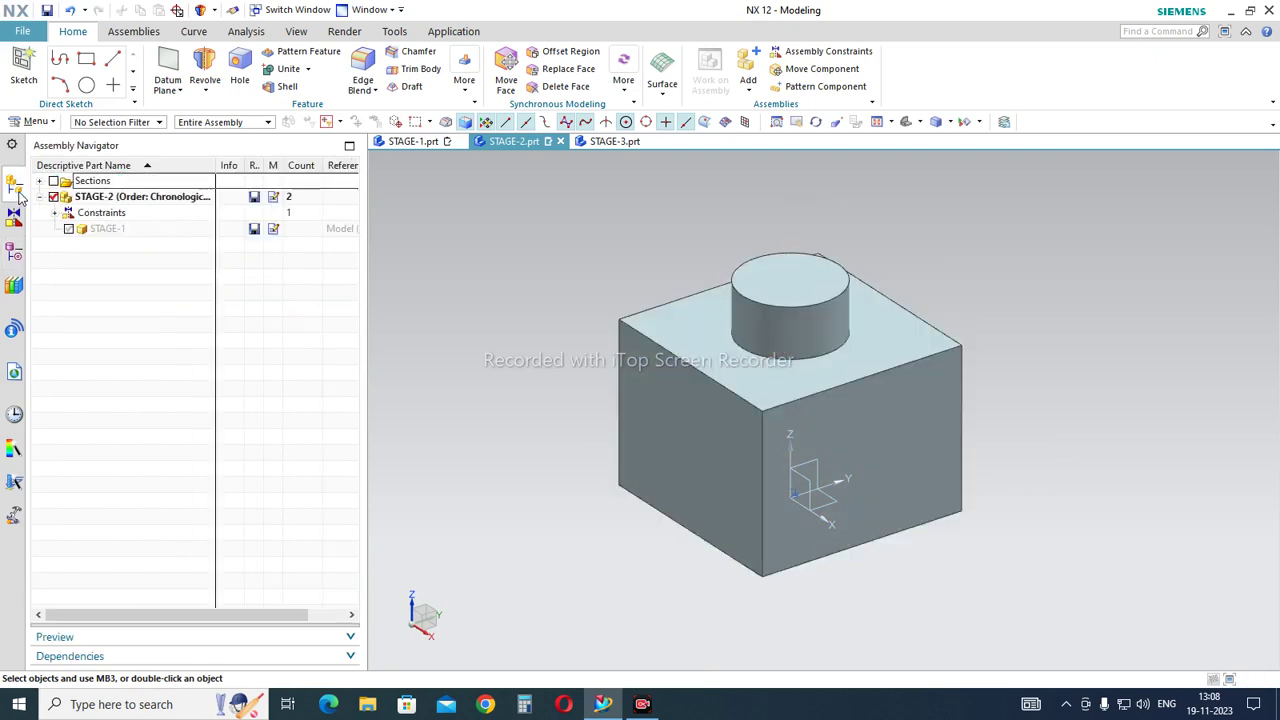
click(68, 229)
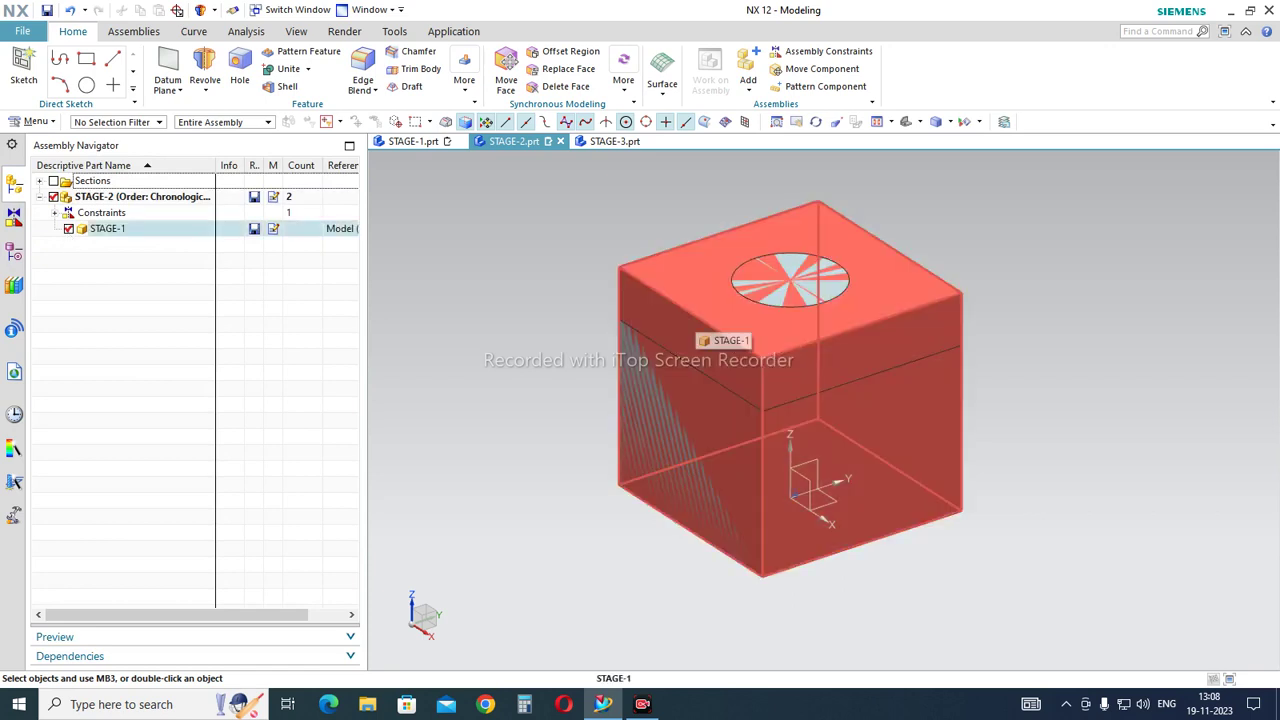
click(68, 229)
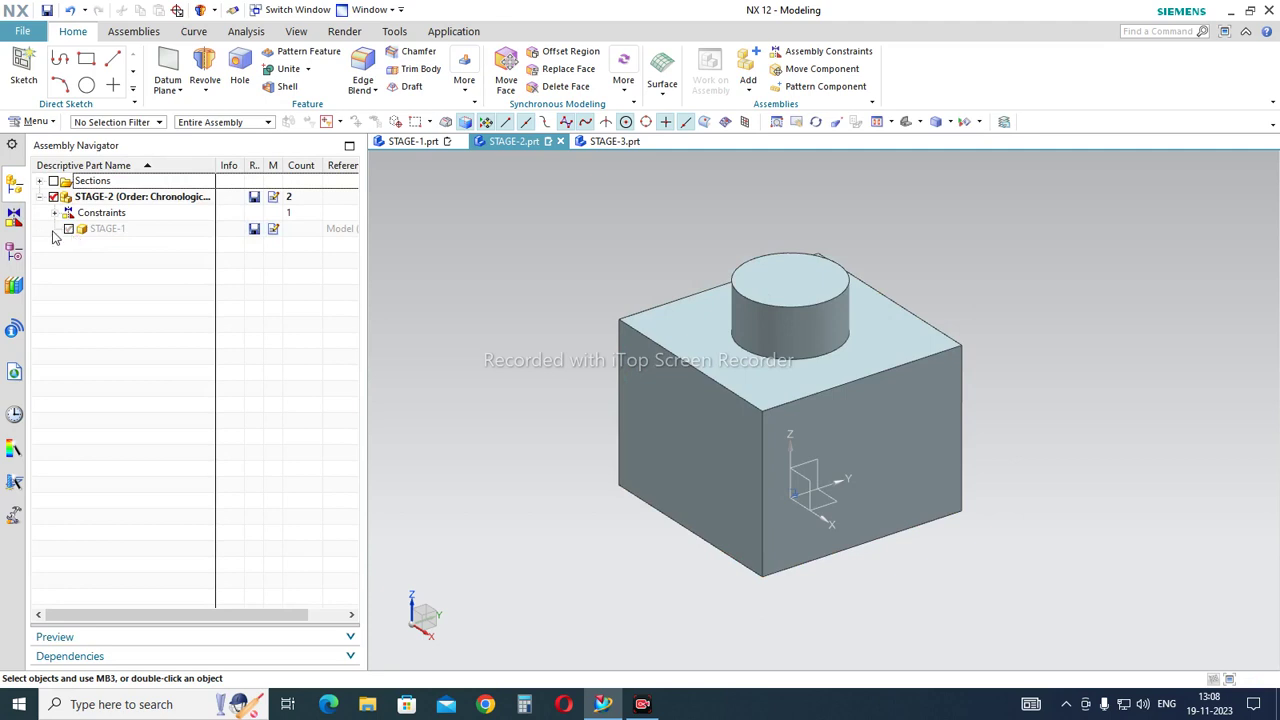
click(14, 250)
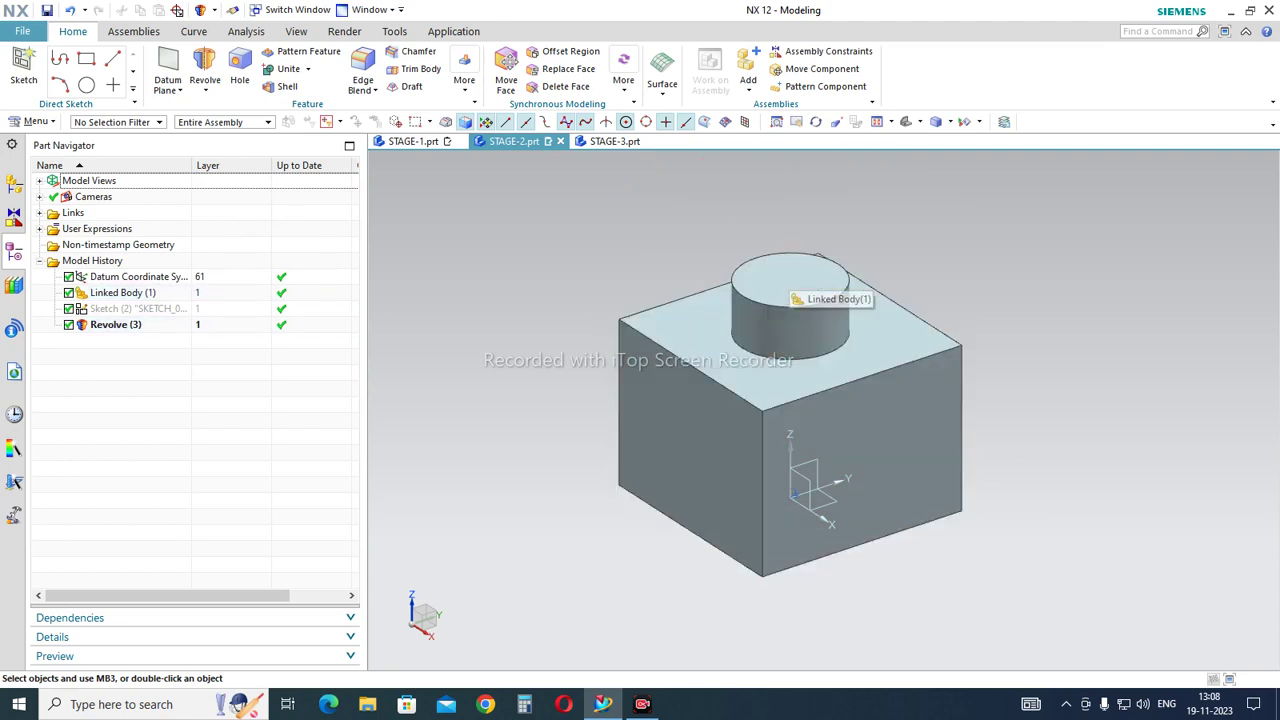
click(608, 143)
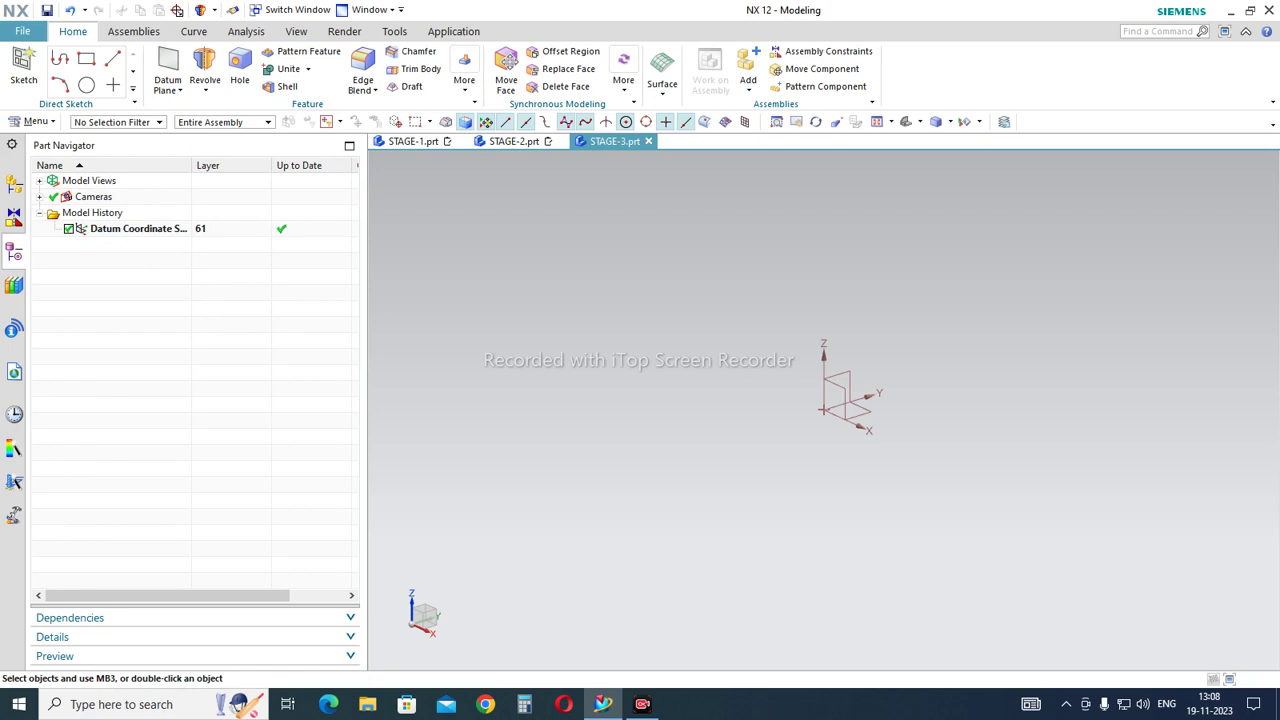
click(133, 31)
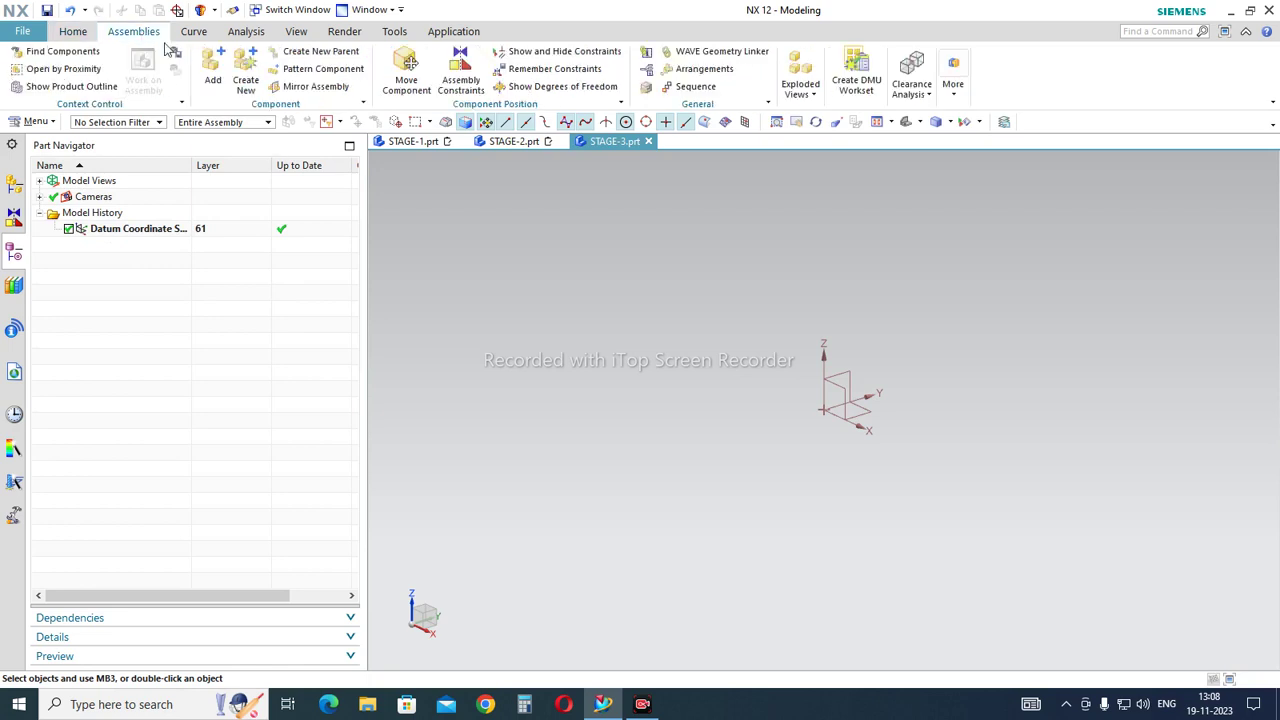
click(213, 76)
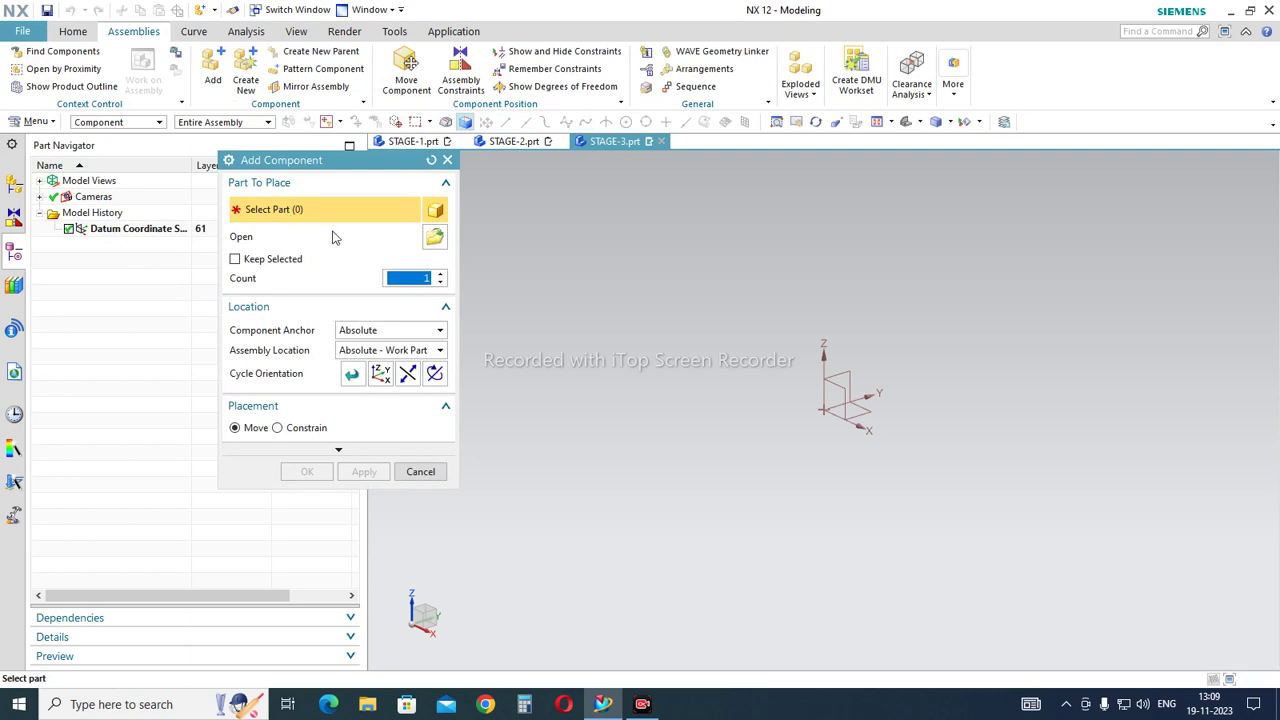
click(437, 236)
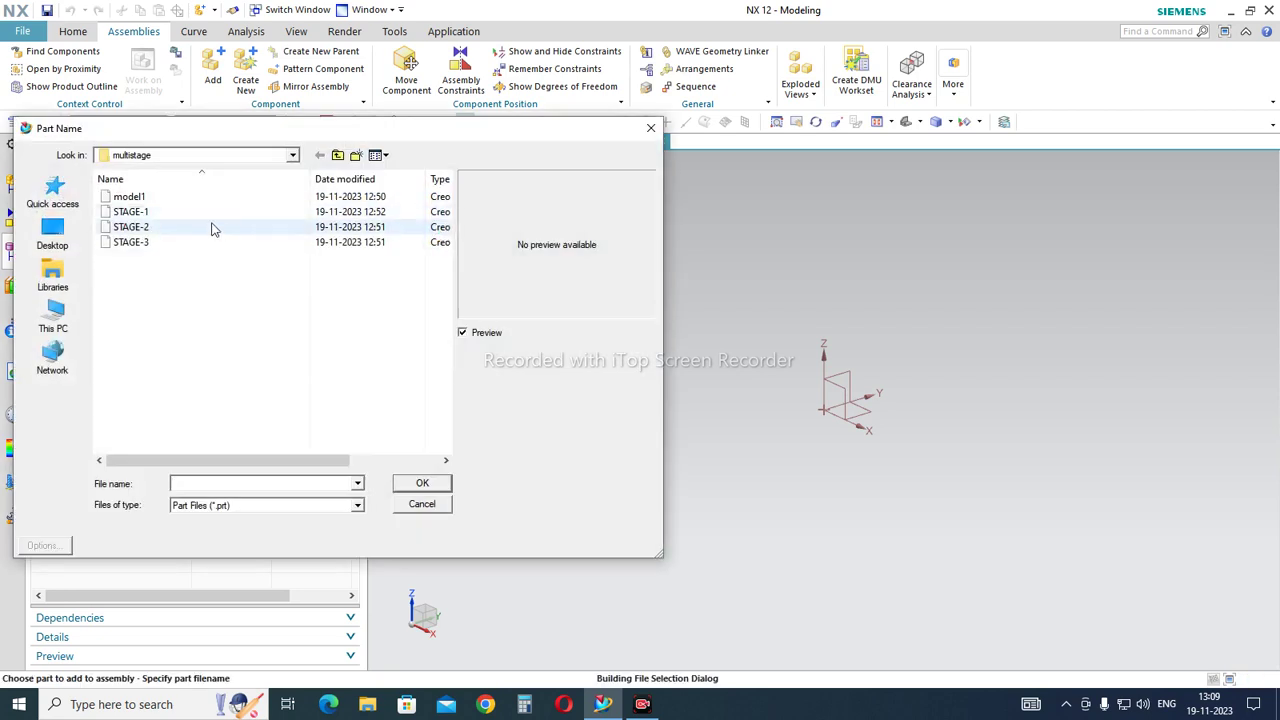
click(156, 242)
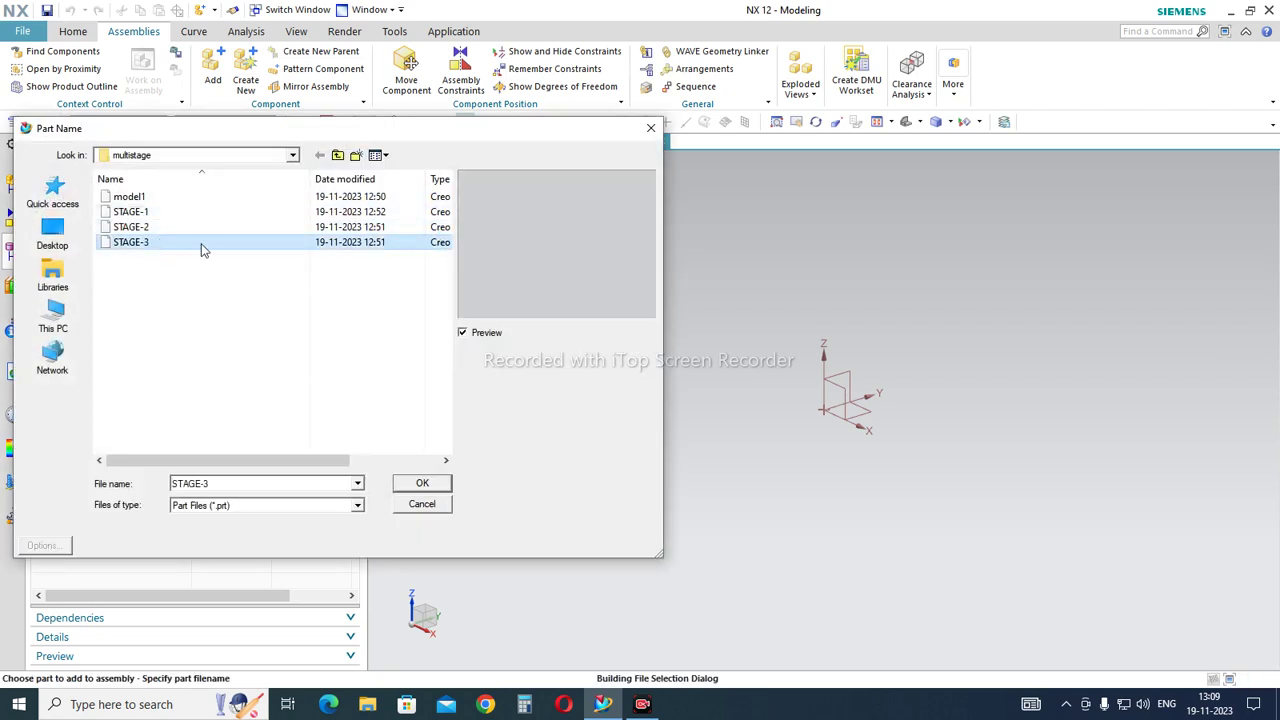
click(420, 484)
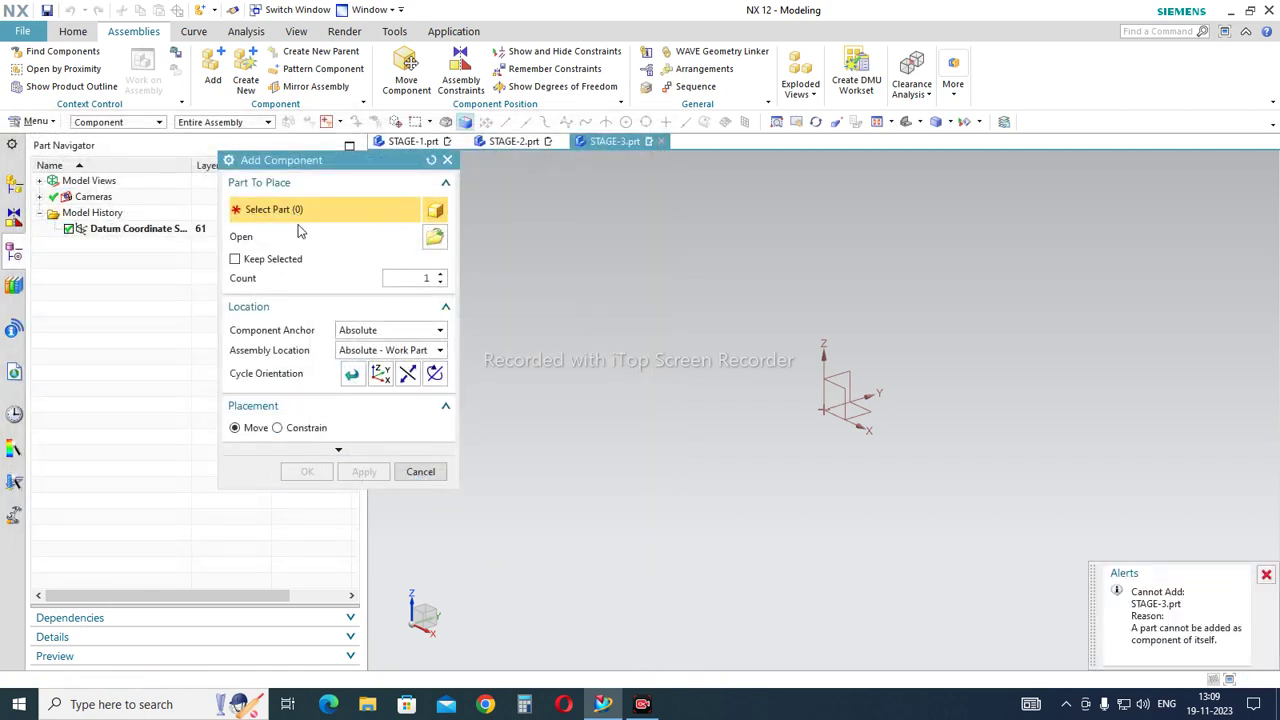
click(1266, 575)
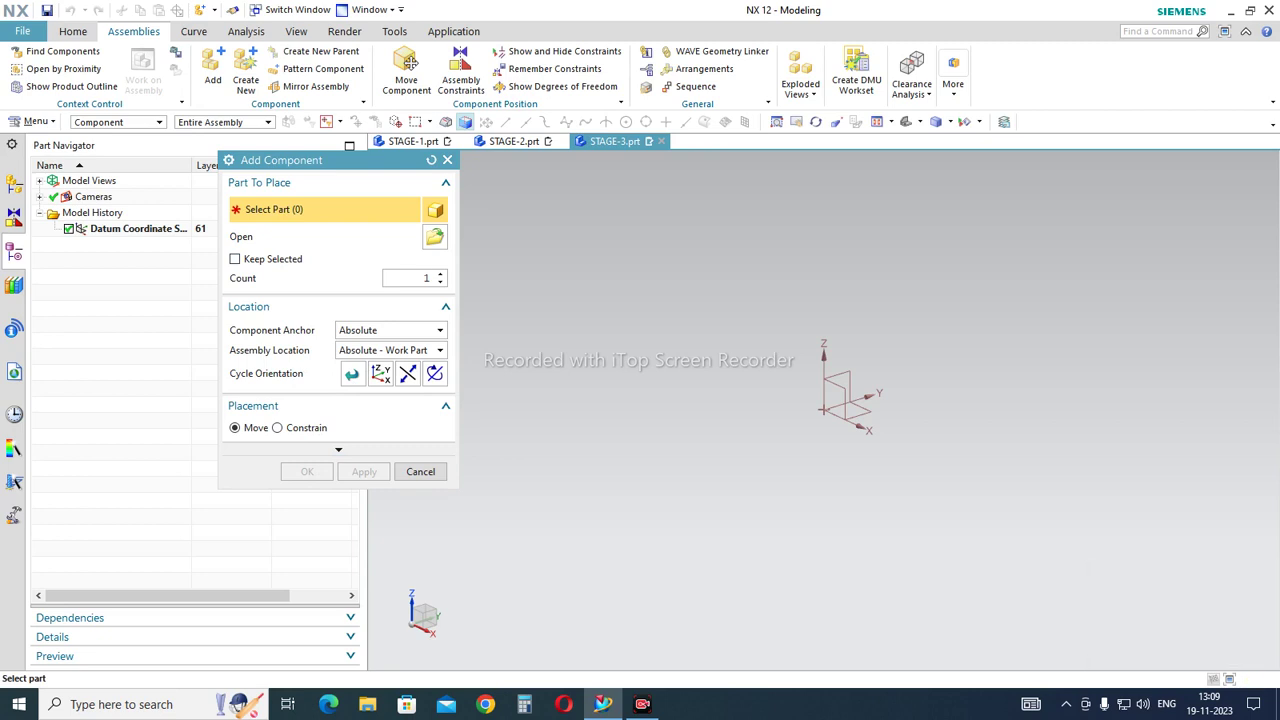
click(421, 472)
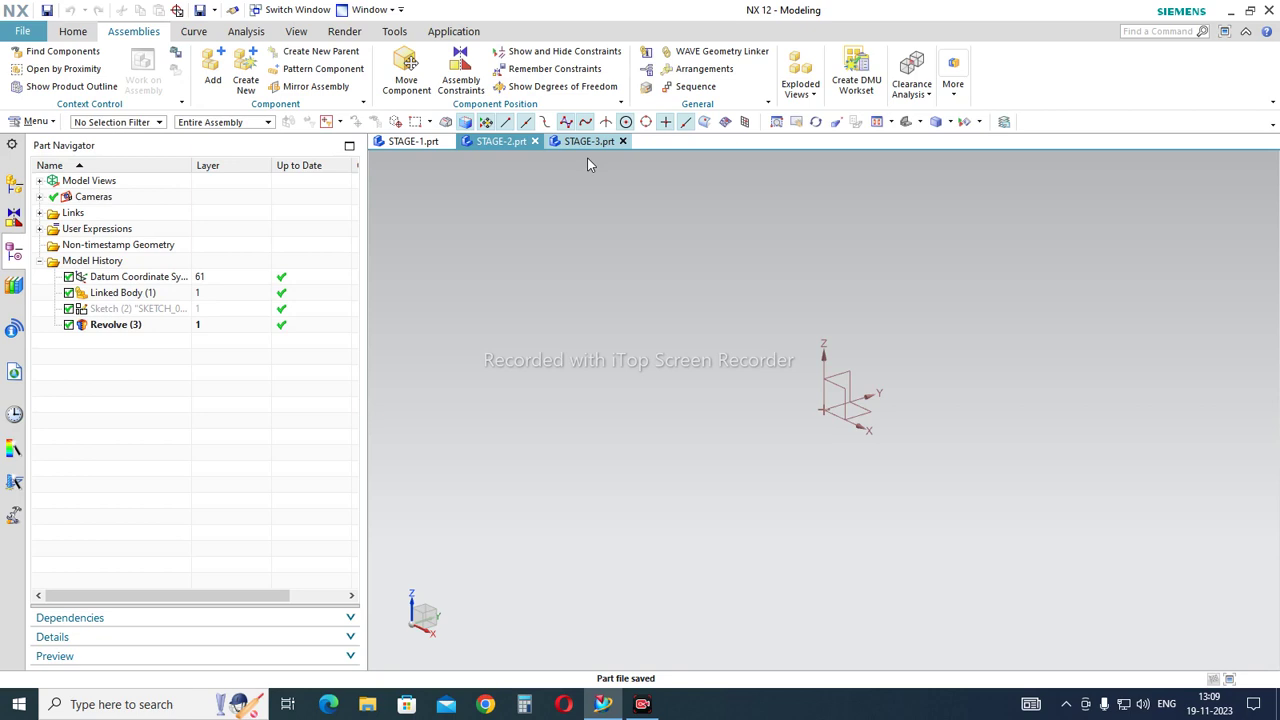
In STAGE-3, add the STAGE-2 part as a component at the absolute work part location and create a Fix constraint for it
click(588, 143)
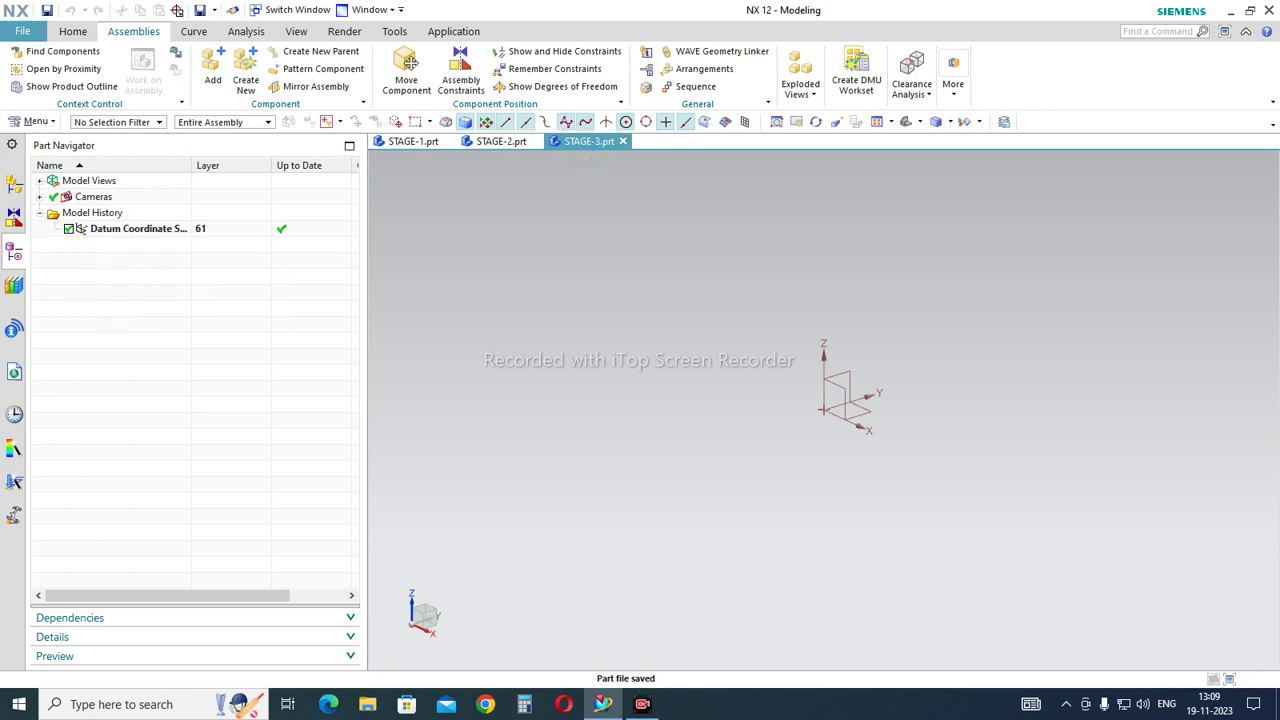
click(209, 65)
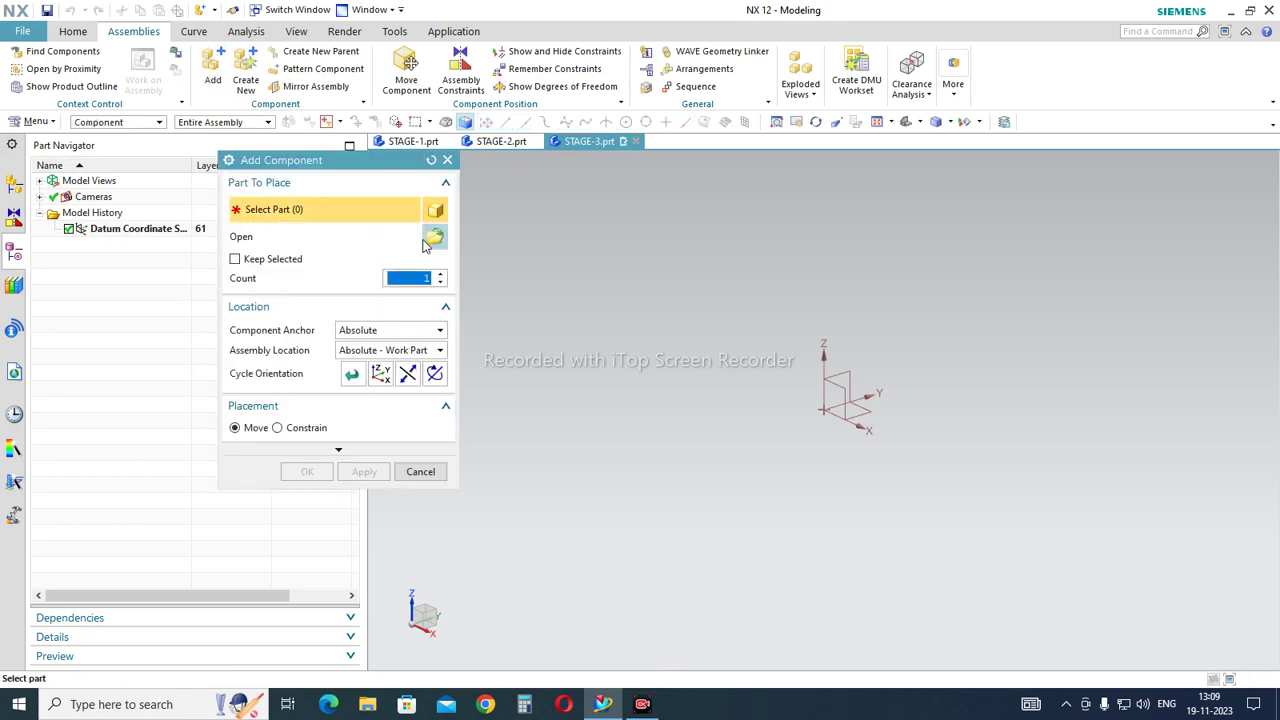
click(433, 240)
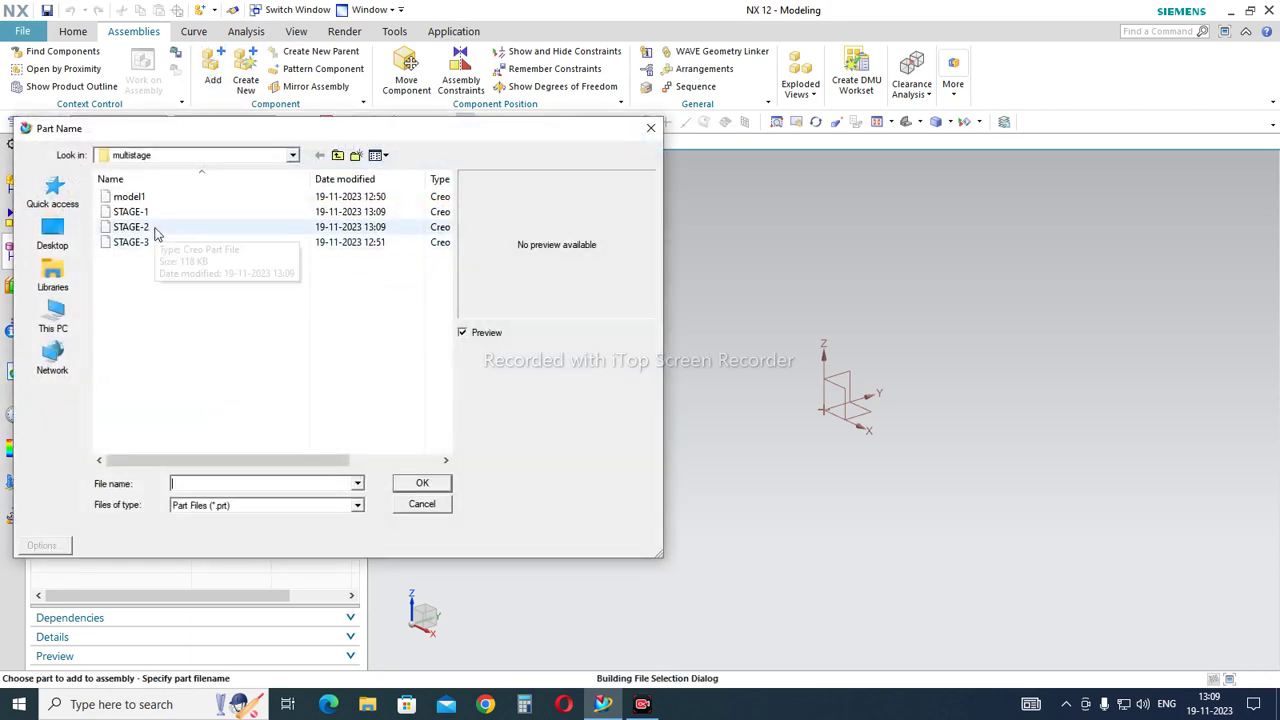
click(155, 233)
click(420, 484)
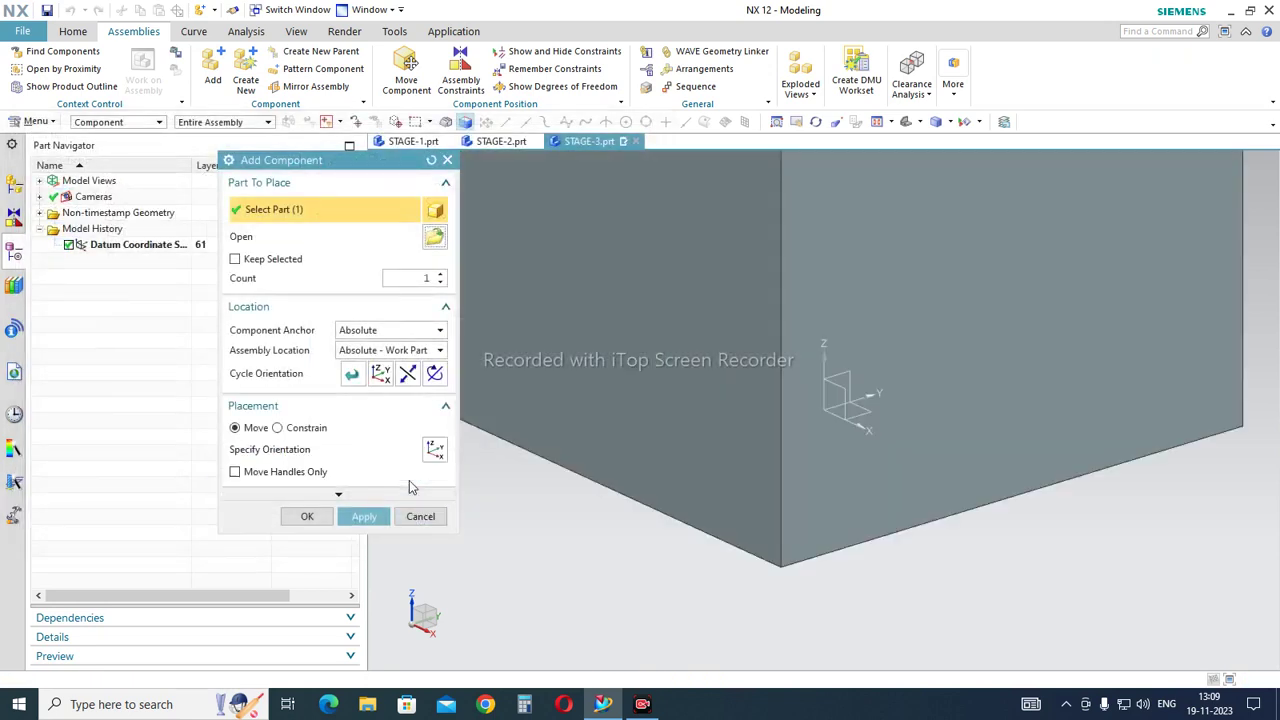
click(307, 516)
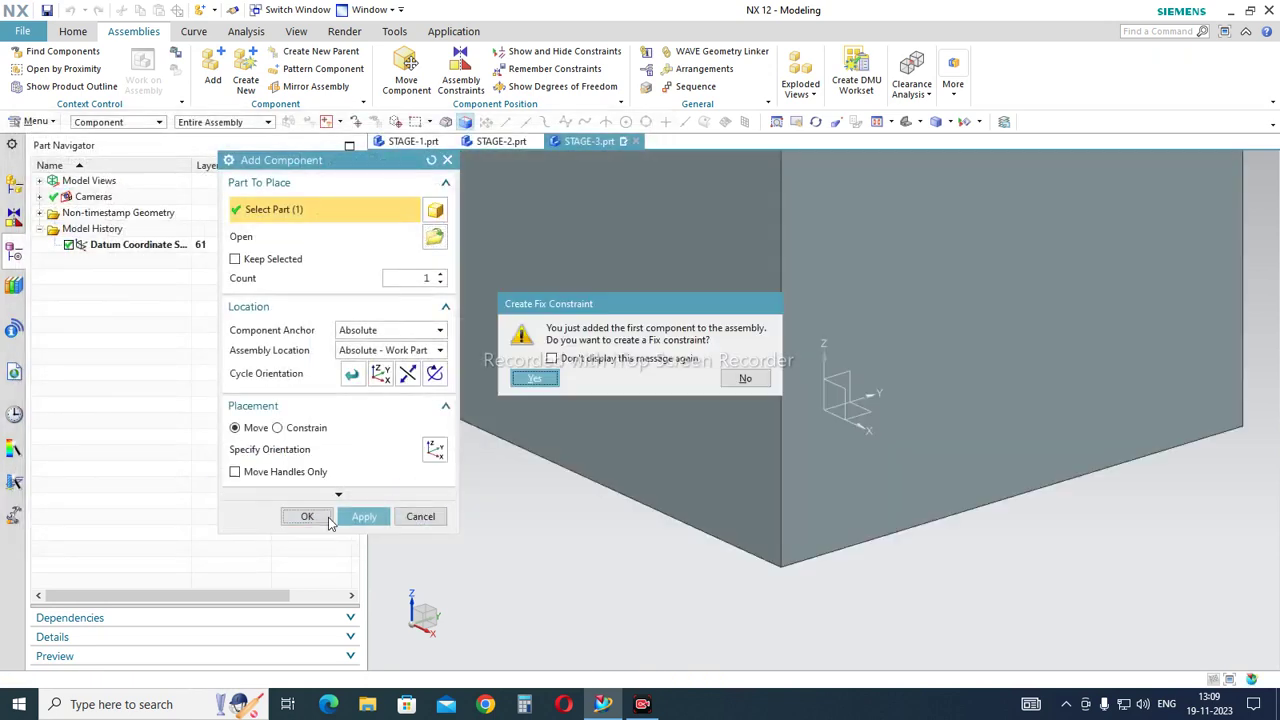
click(535, 379)
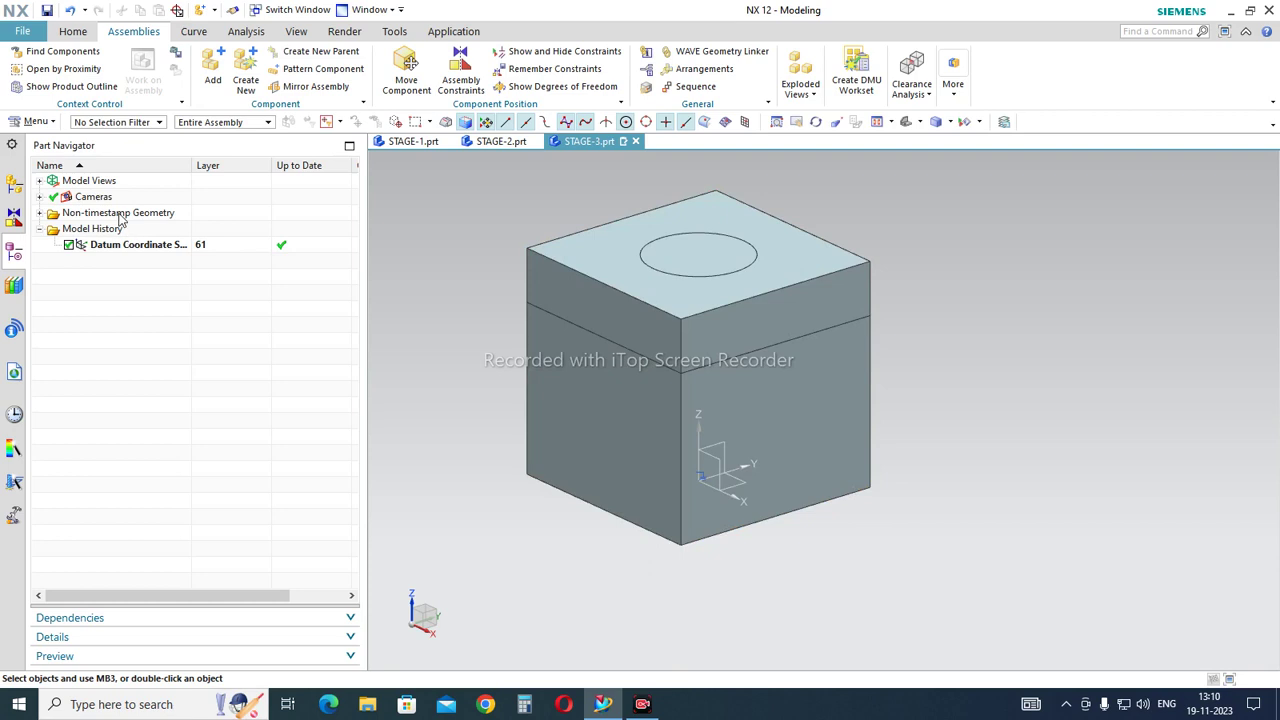
Remove the STAGE-1 component from the MODEL reference set of STAGE-2, and return to STAGE-3
click(15, 186)
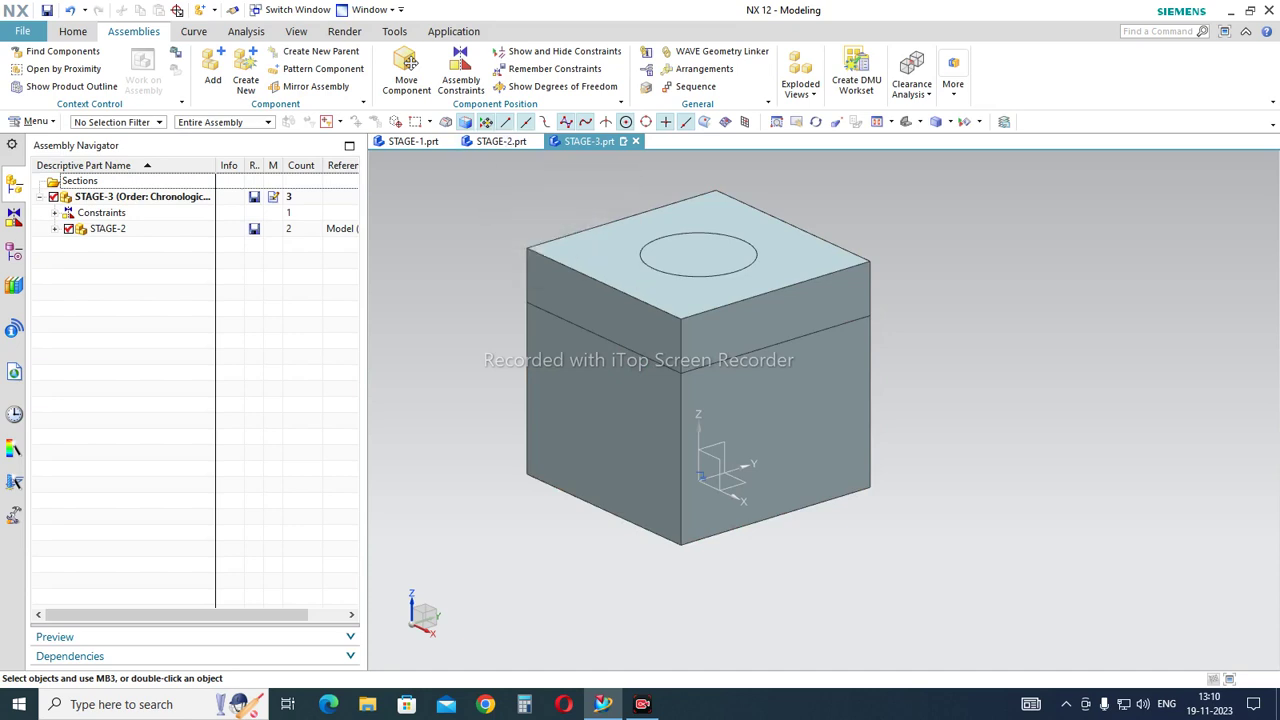
mouse_move(498, 146)
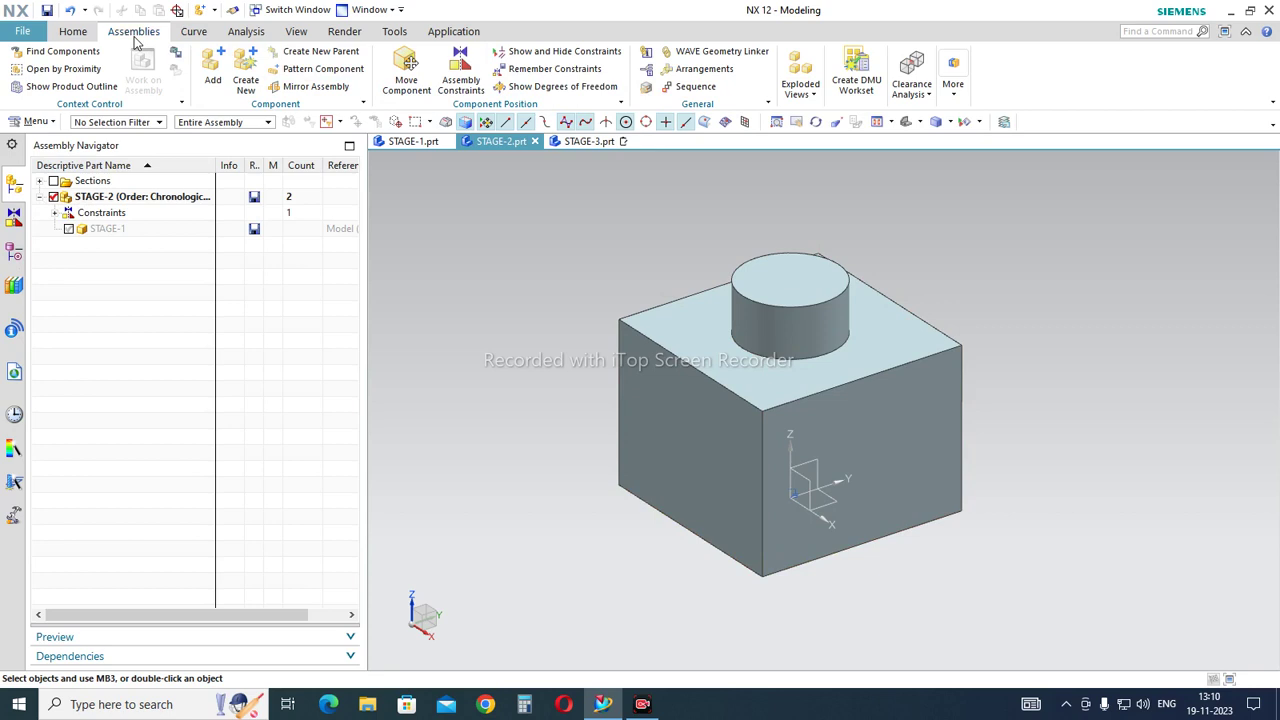
click(953, 78)
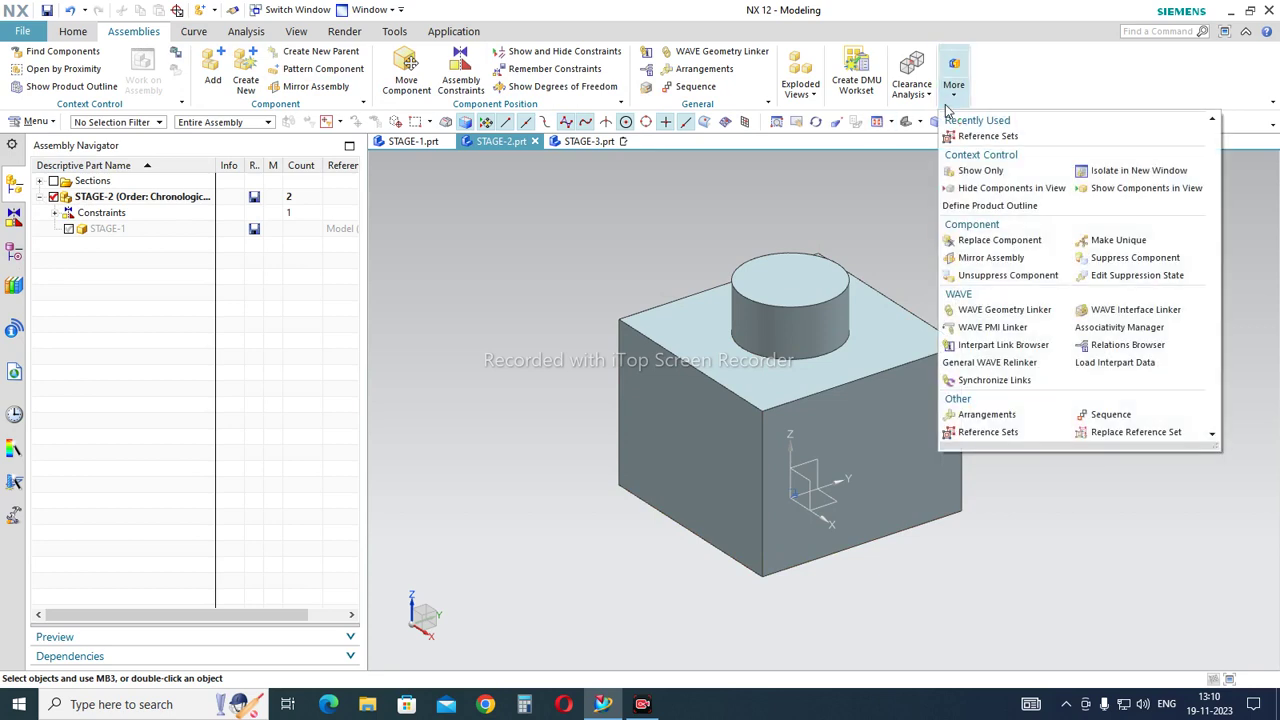
click(998, 434)
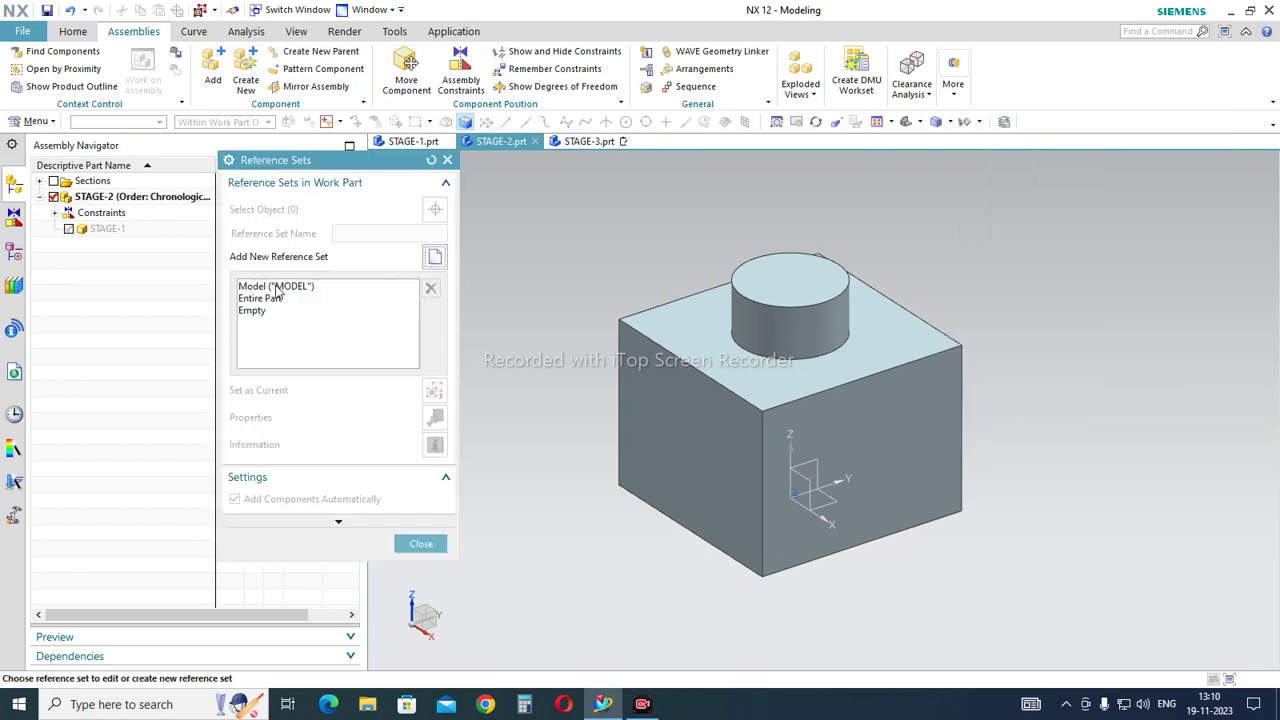
click(277, 288)
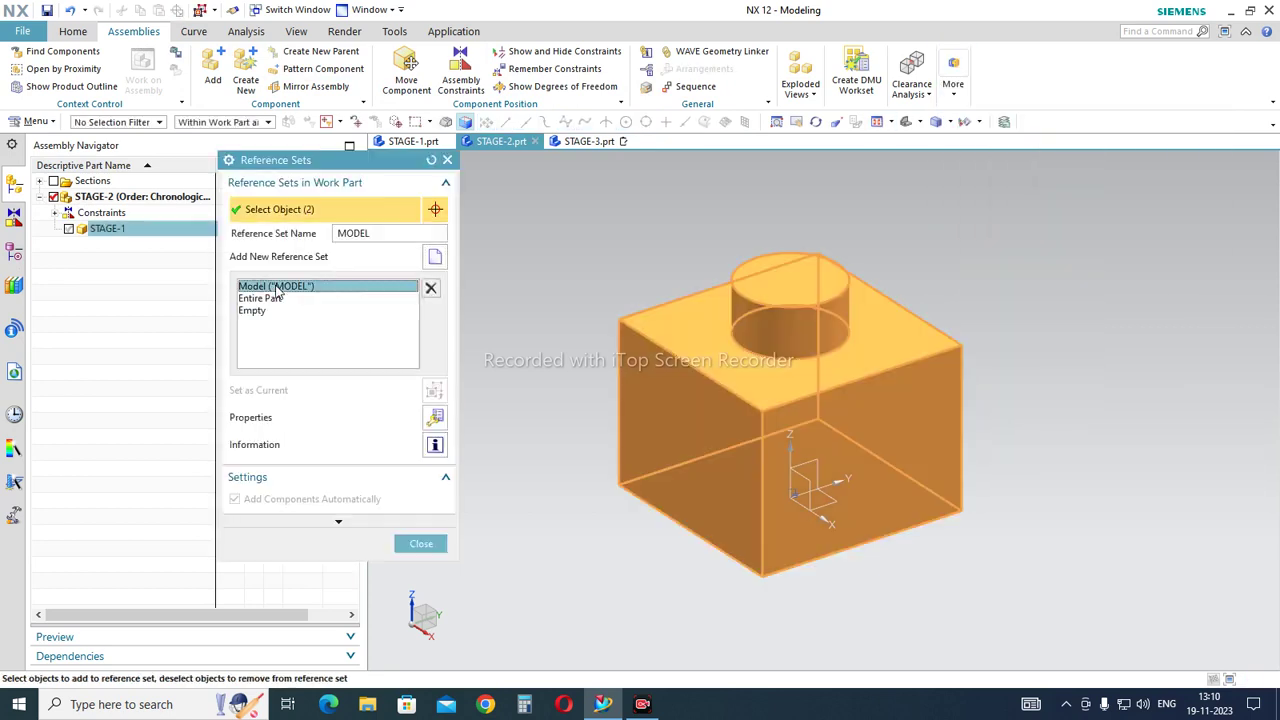
click(113, 232)
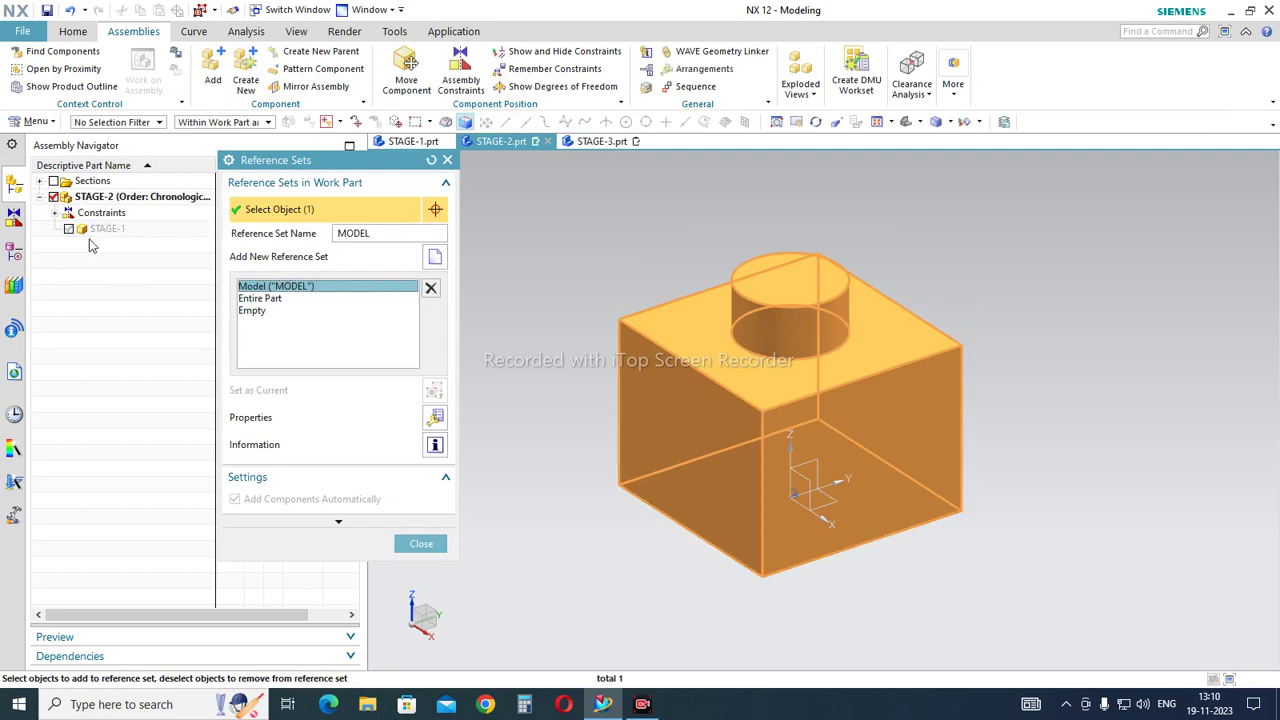
click(421, 543)
click(533, 264)
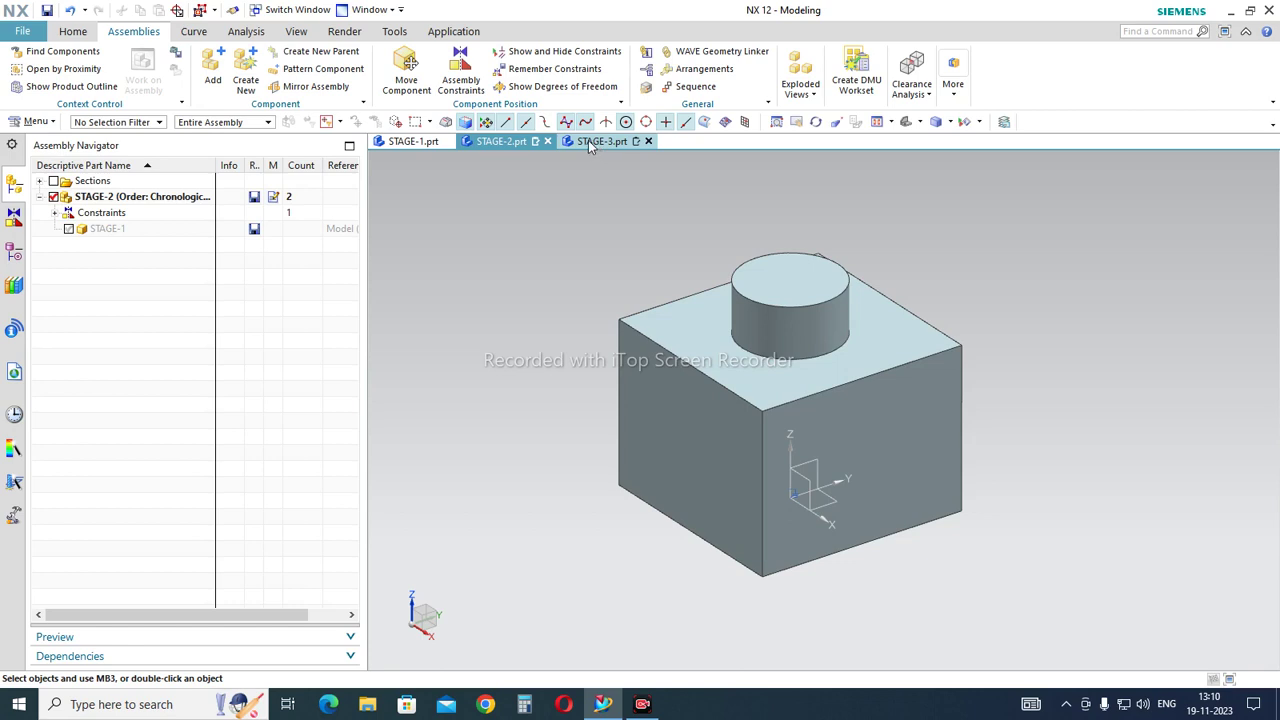
key(Home)
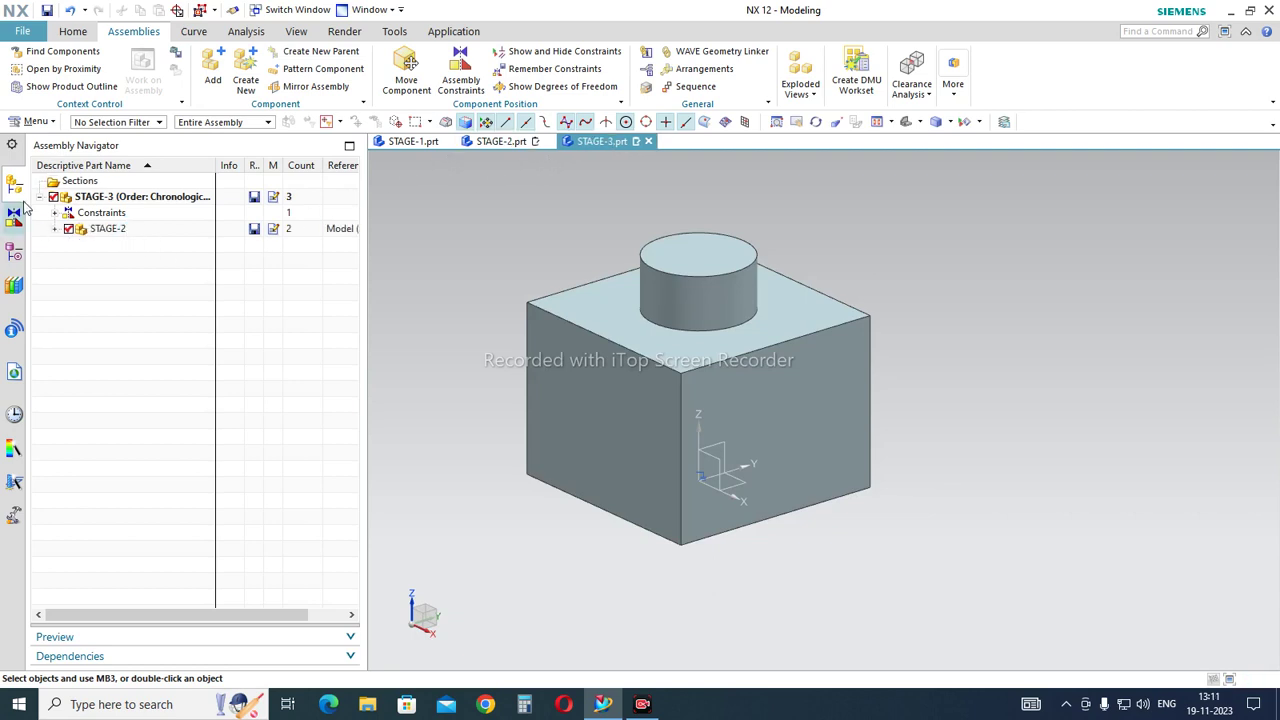
Replace the STAGE-2 component's reference set with Entire Part to compare the display, and set it back to MODEL
click(113, 234)
right_click(113, 234)
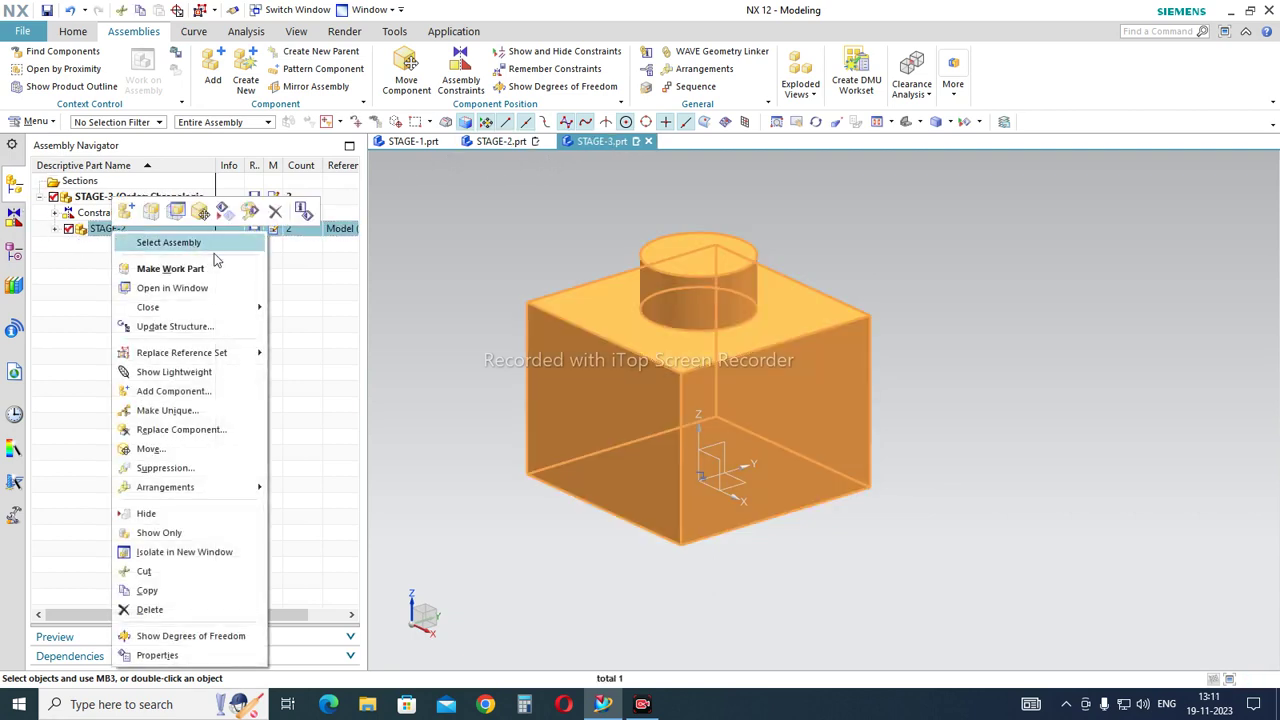
mouse_move(220, 360)
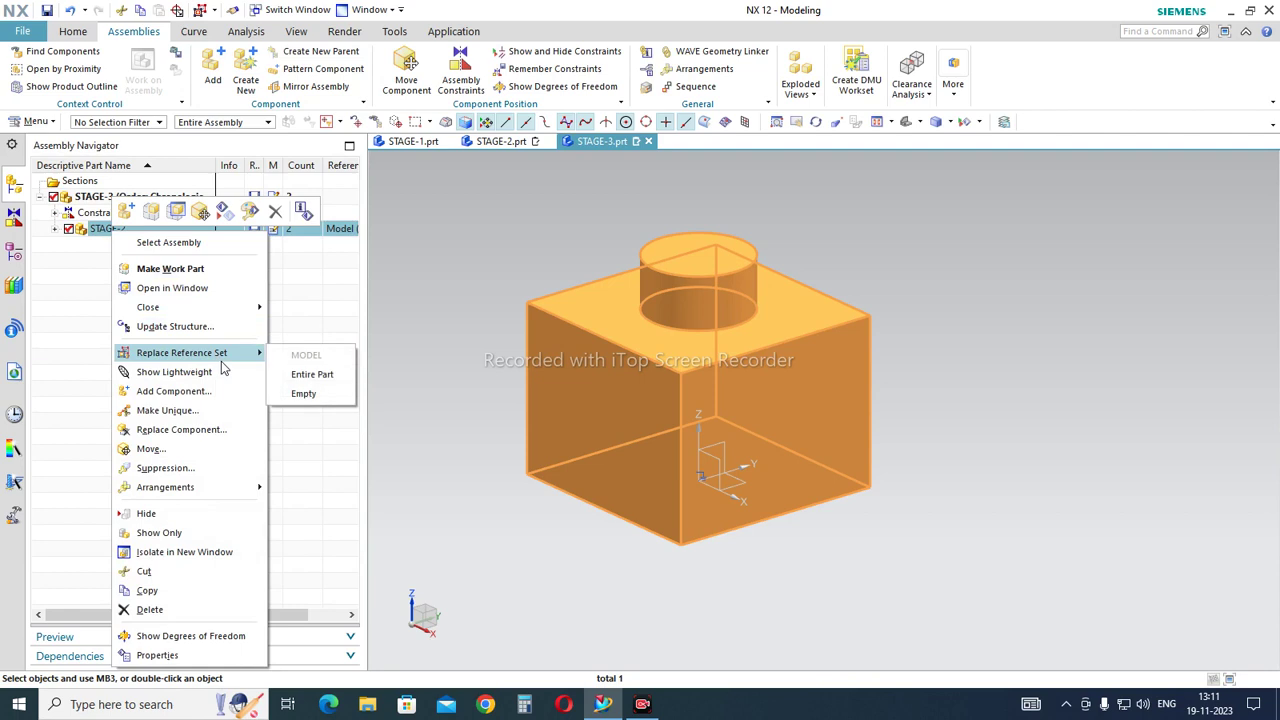
click(312, 374)
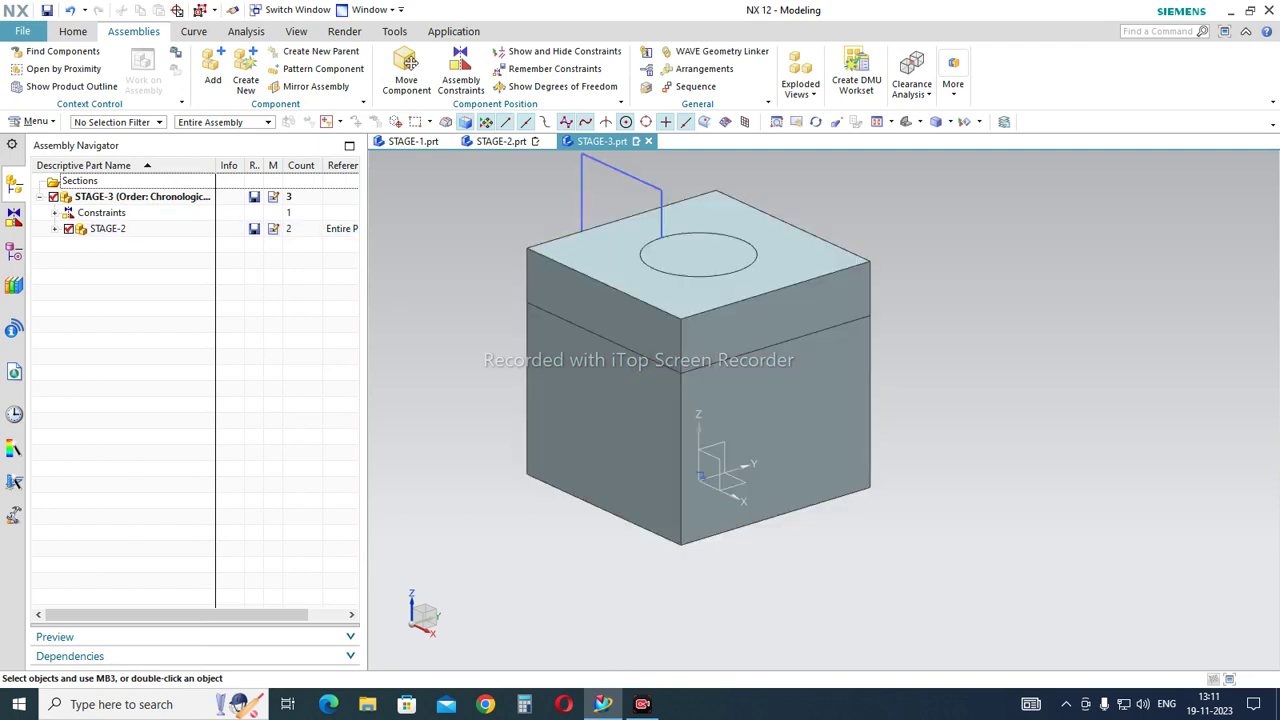
click(125, 232)
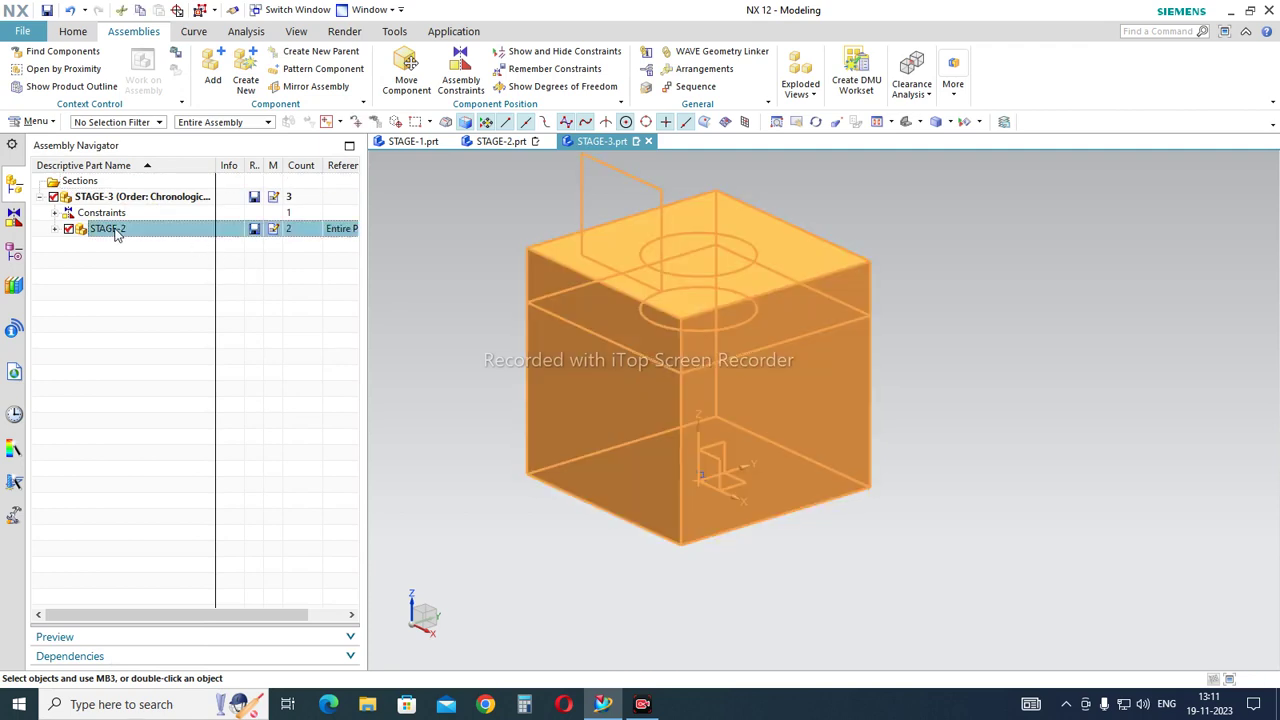
right_click(117, 233)
mouse_move(240, 351)
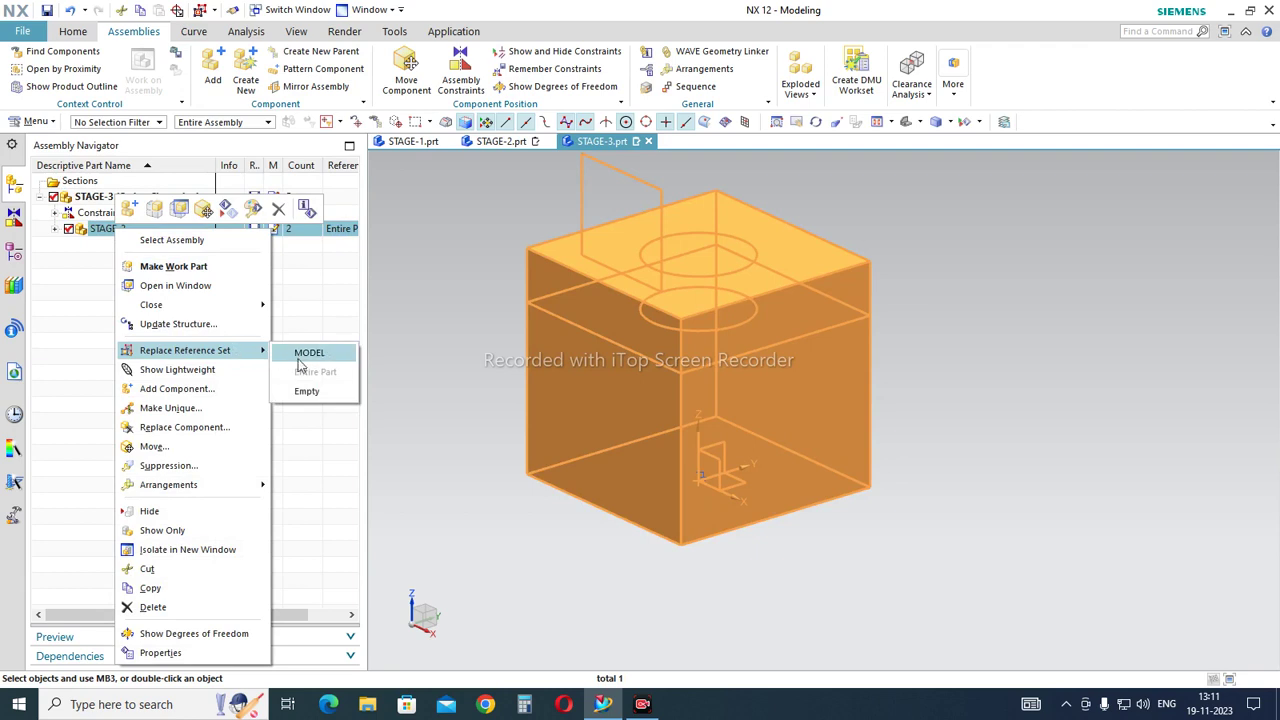
click(310, 353)
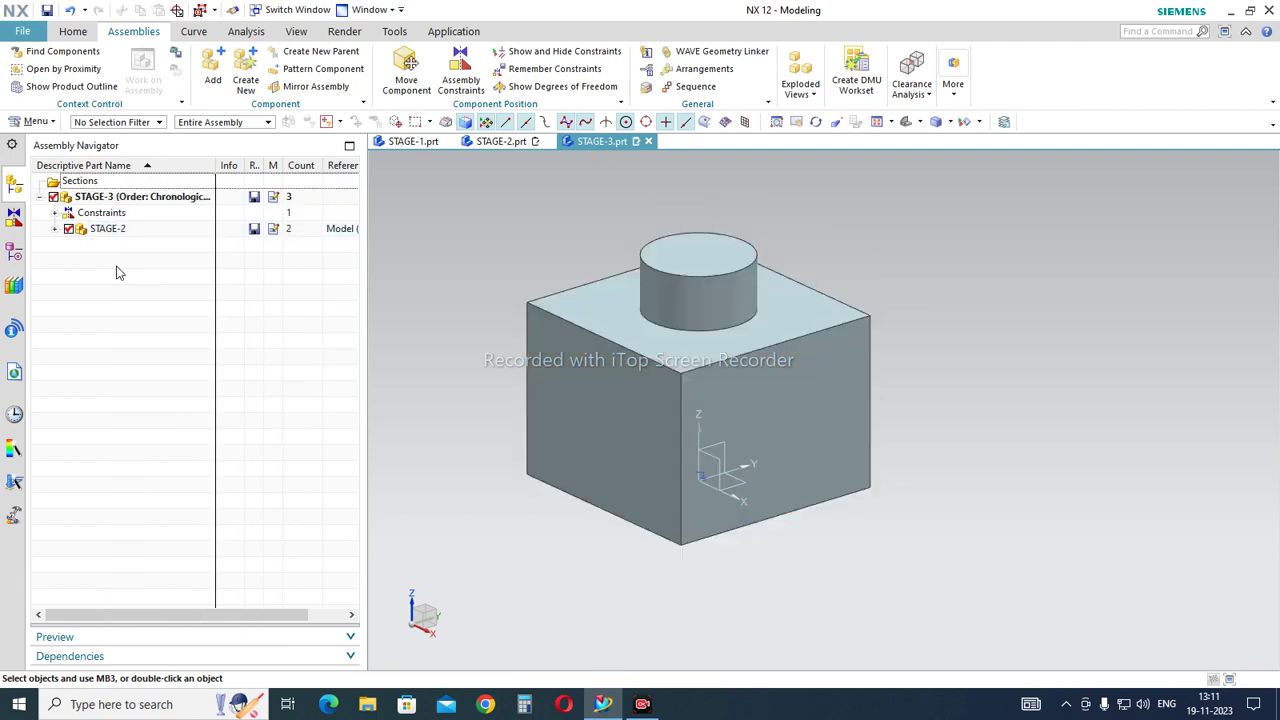
WAVE-link the solid body of the STAGE-2 component into STAGE-3 as a Body link
click(14, 254)
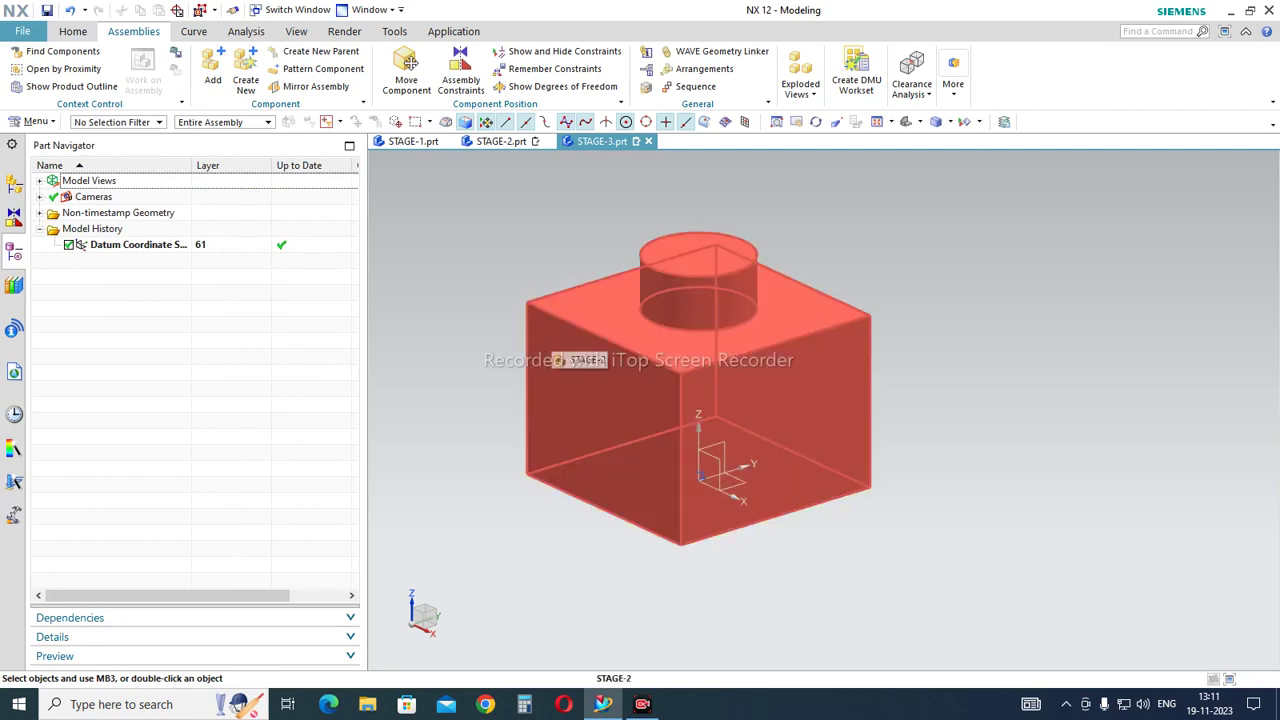
click(735, 53)
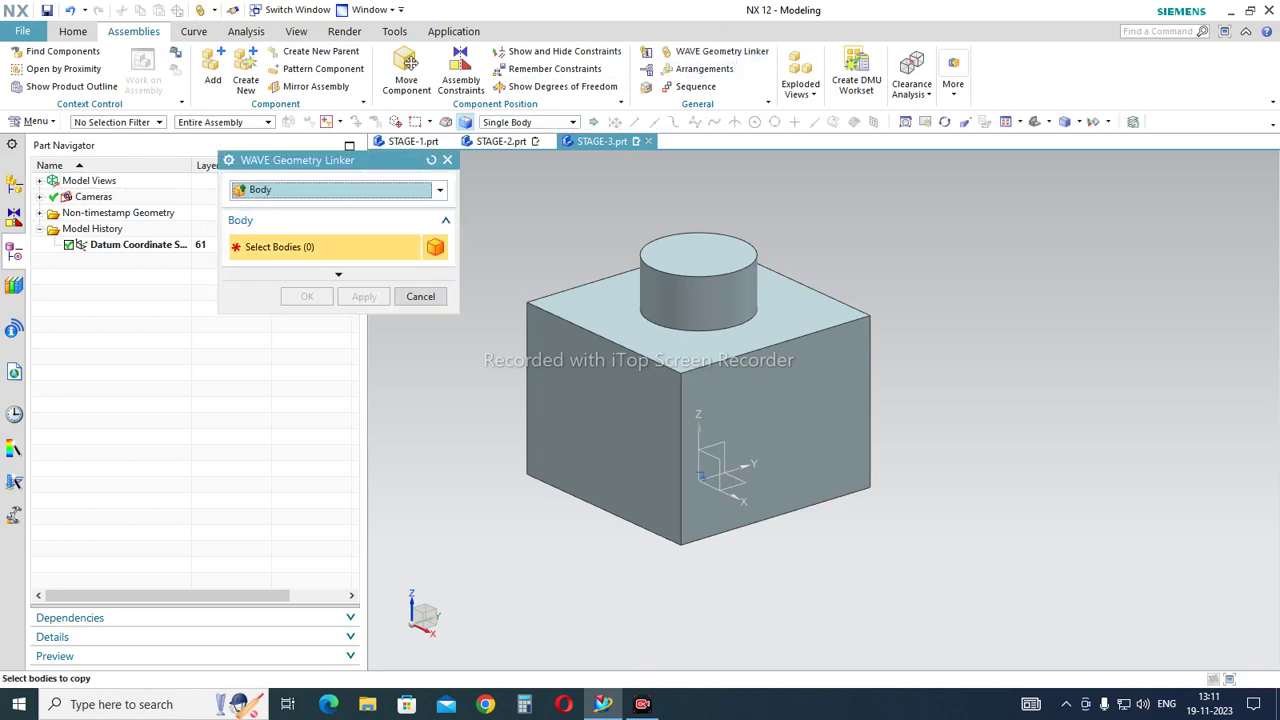
click(600, 322)
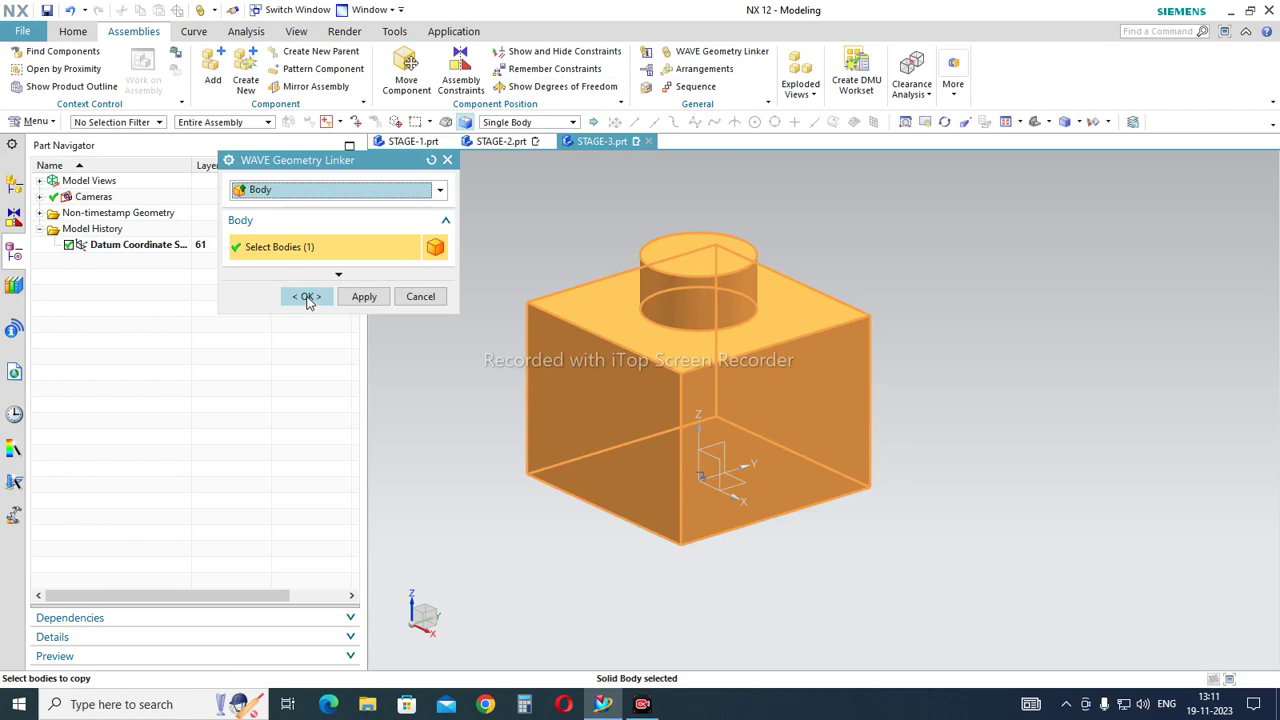
click(308, 298)
click(126, 280)
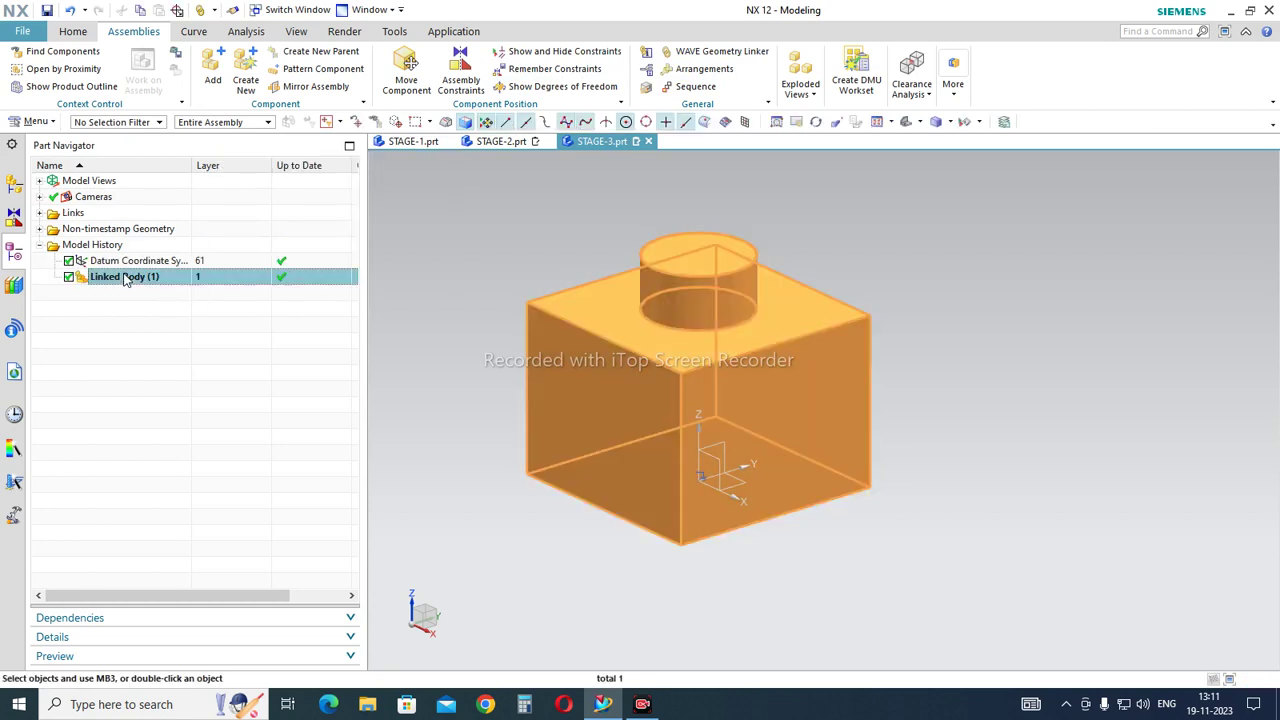
key(Escape)
Hide the STAGE-2 component in the STAGE-3 assembly and return to the model's feature history
click(13, 187)
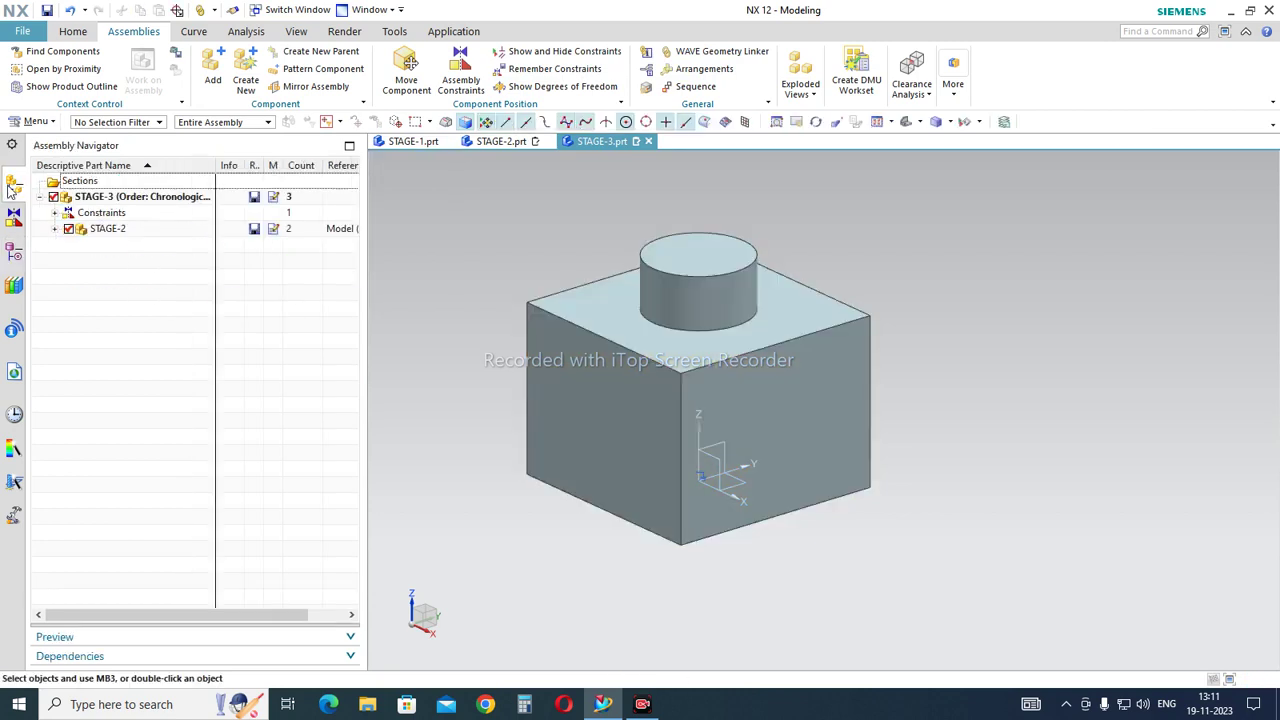
click(69, 231)
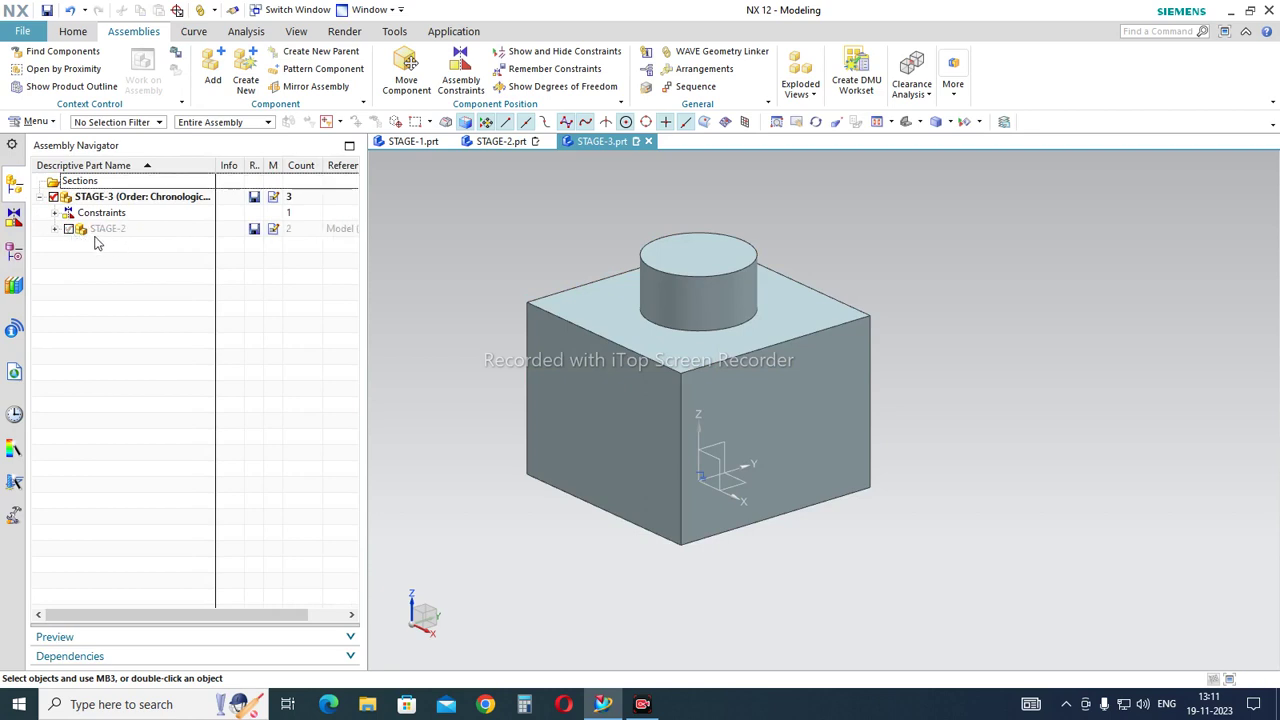
click(14, 252)
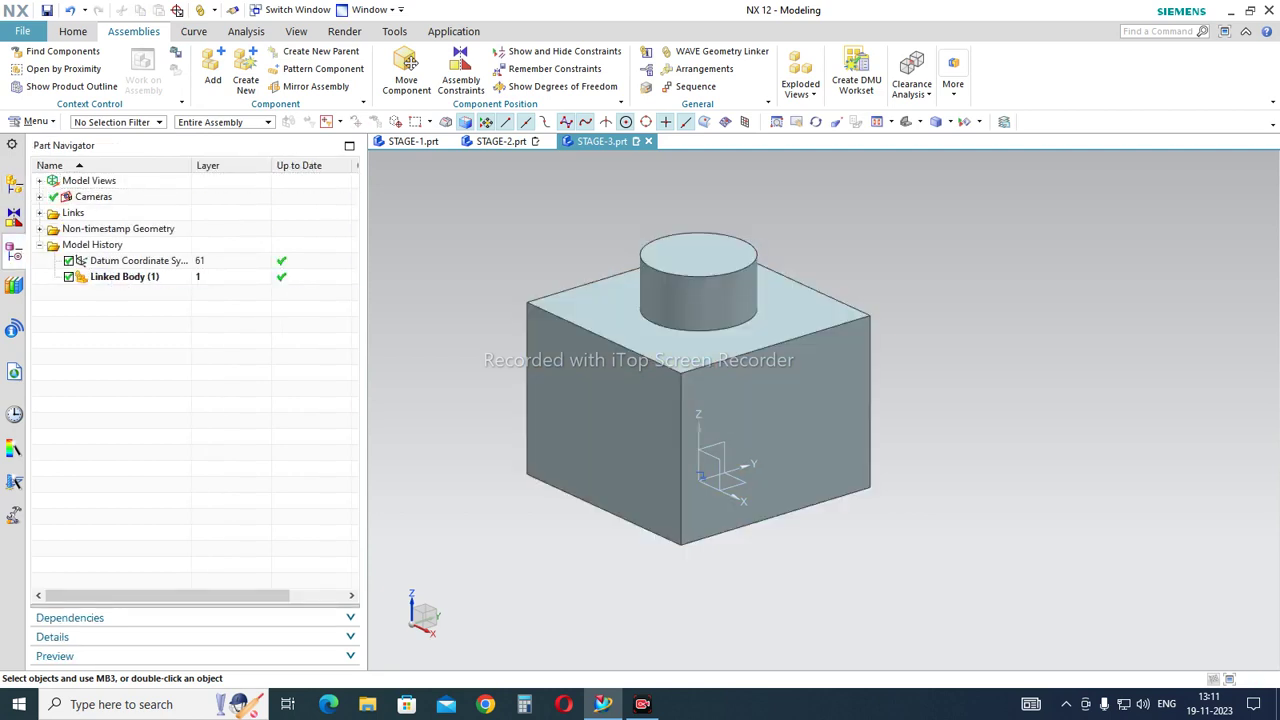
Start a sketch on the top face of the cylindrical boss and draw a circle inside the boss, centred on the origin
middle_drag(622, 345, 600, 420)
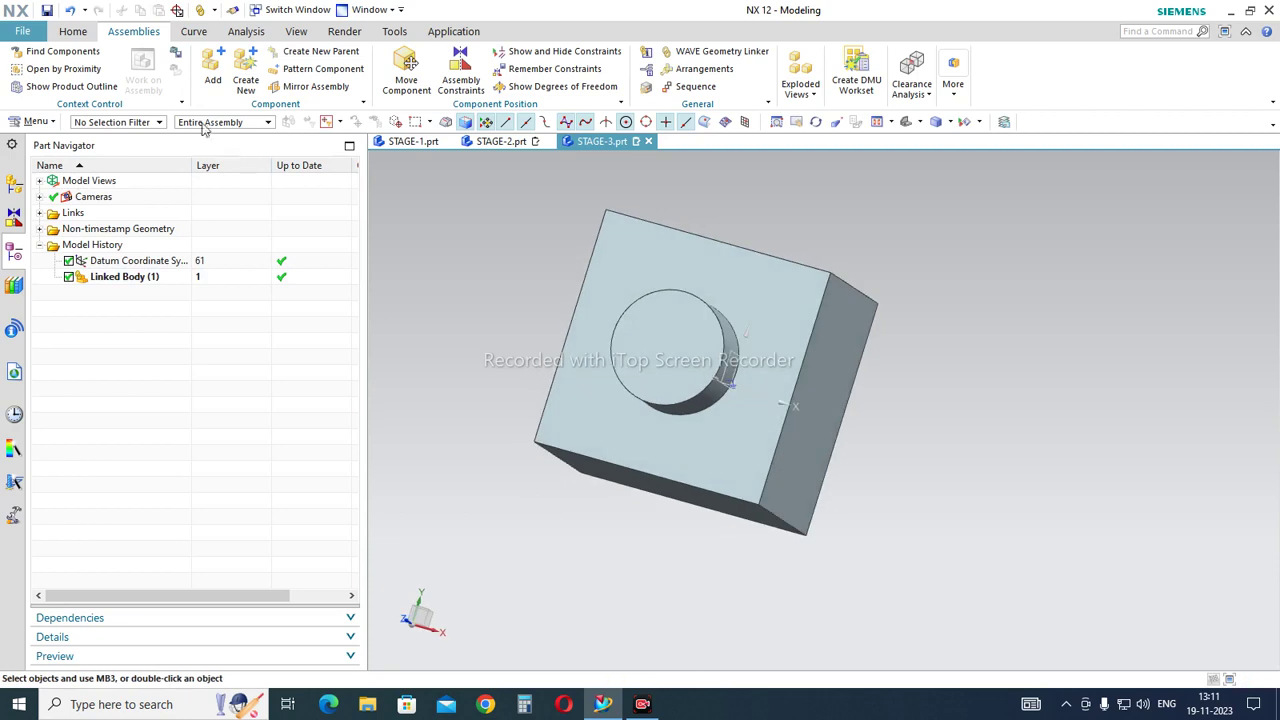
scroll(210, 80, up, 1)
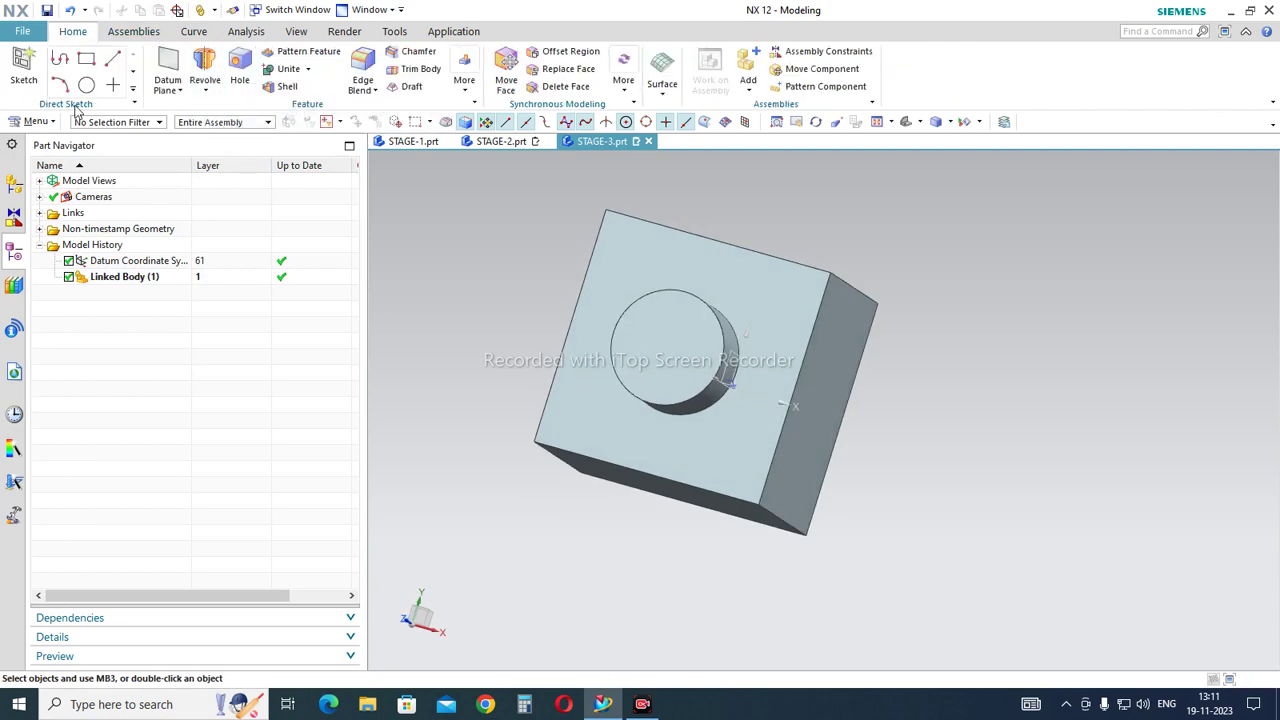
click(23, 68)
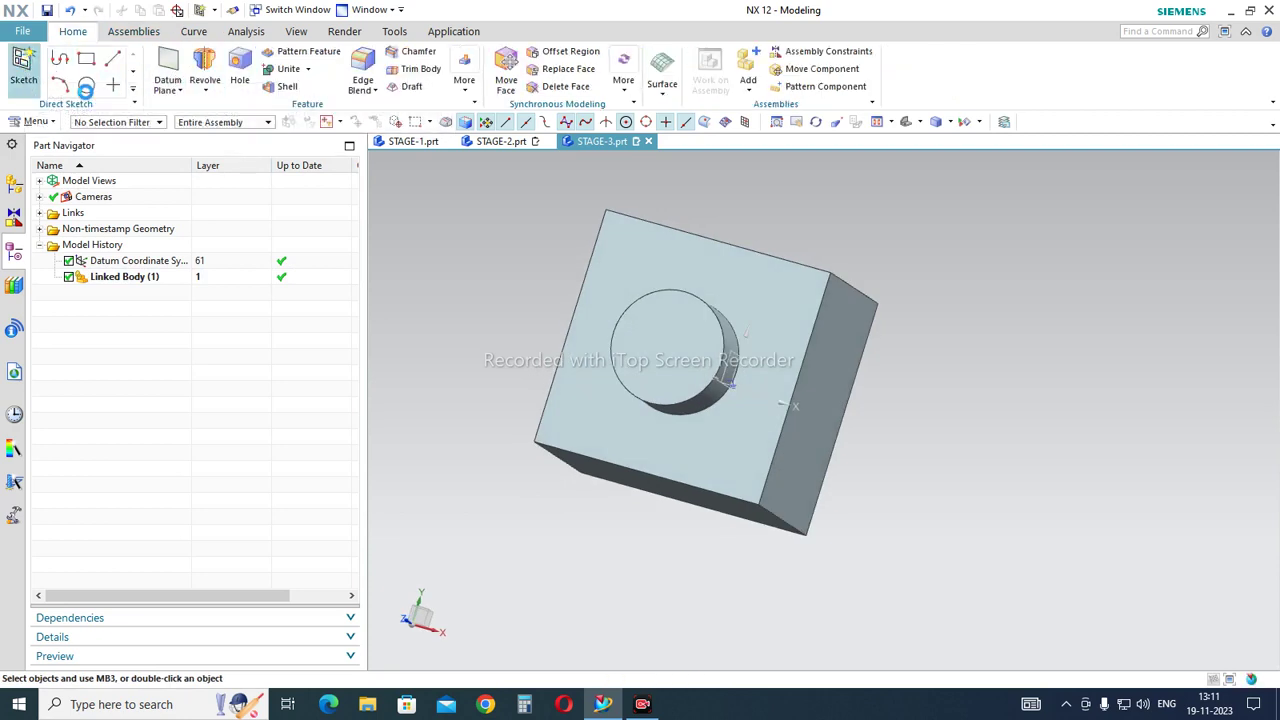
click(636, 322)
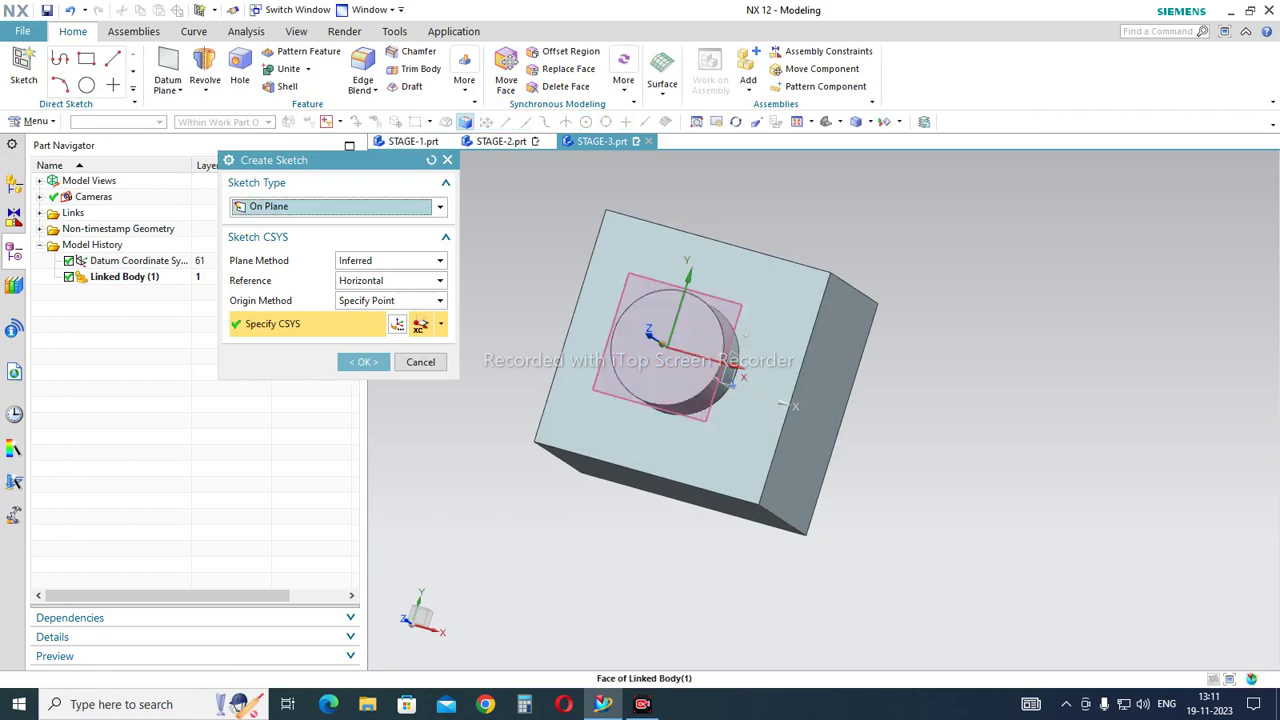
click(361, 361)
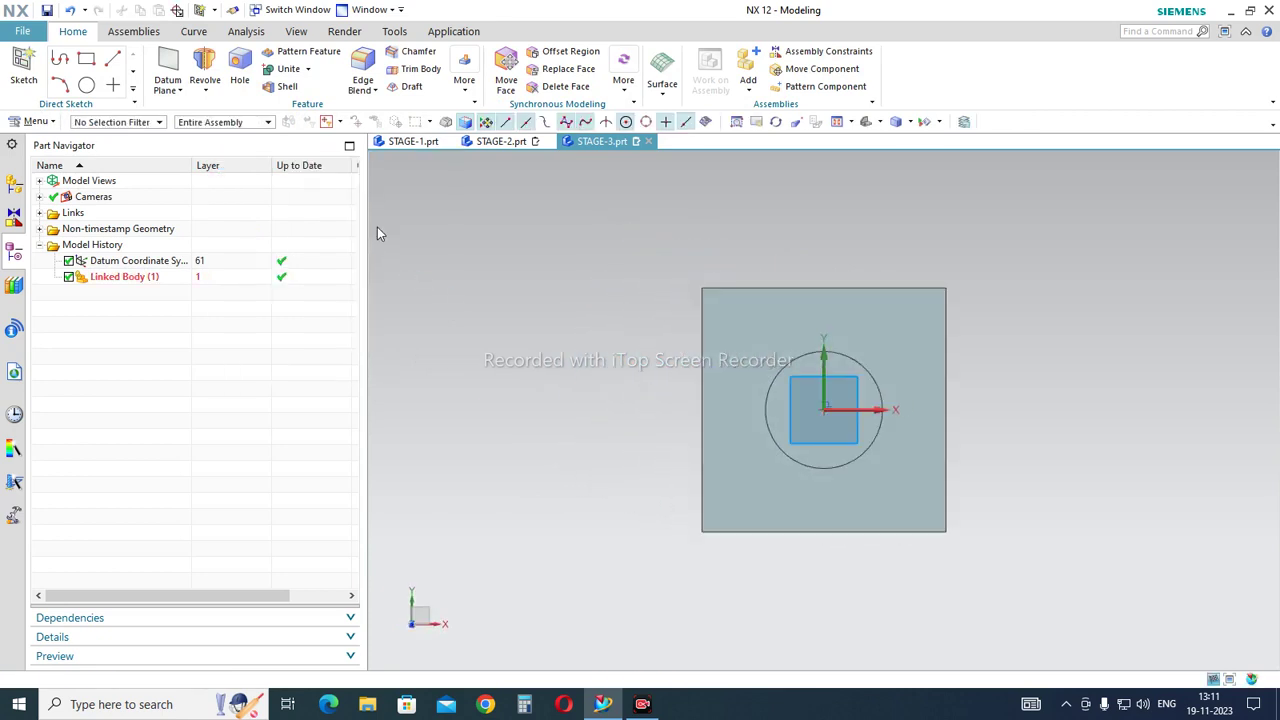
click(200, 58)
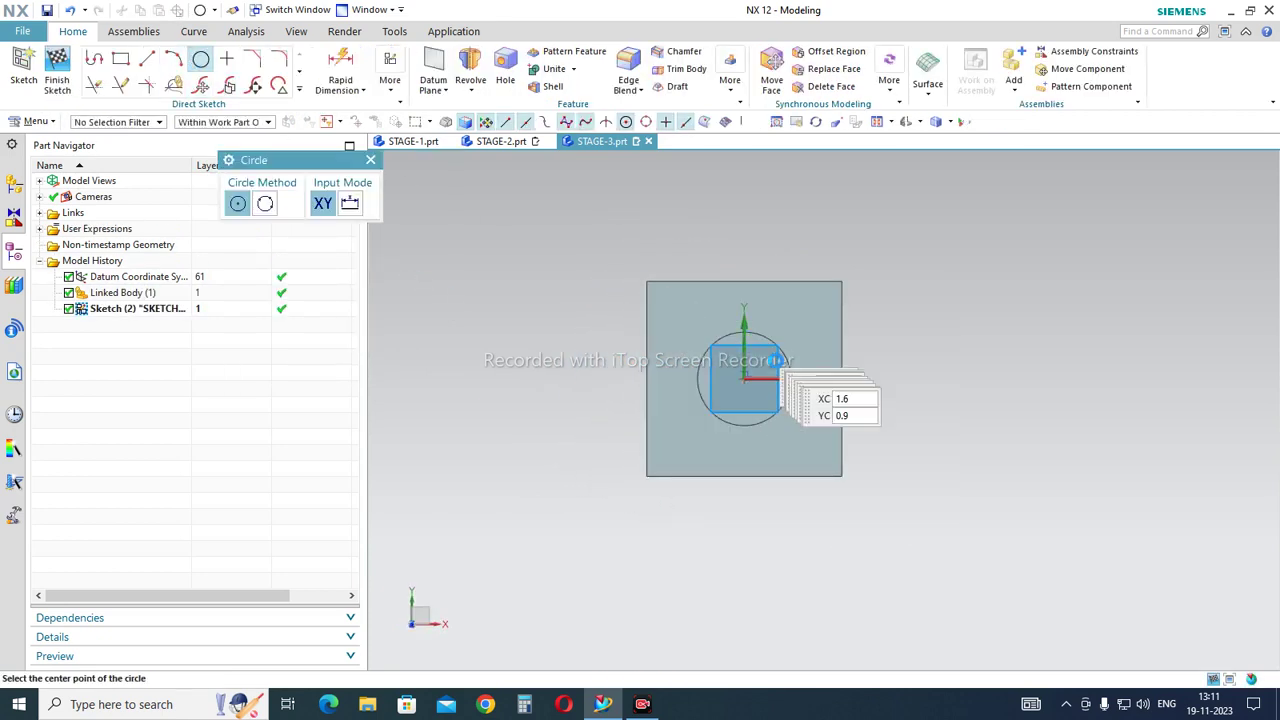
click(736, 382)
click(762, 408)
Sketch four small circles about 1.1 in in diameter near the block's corners, and finish the sketch
click(638, 297)
click(647, 306)
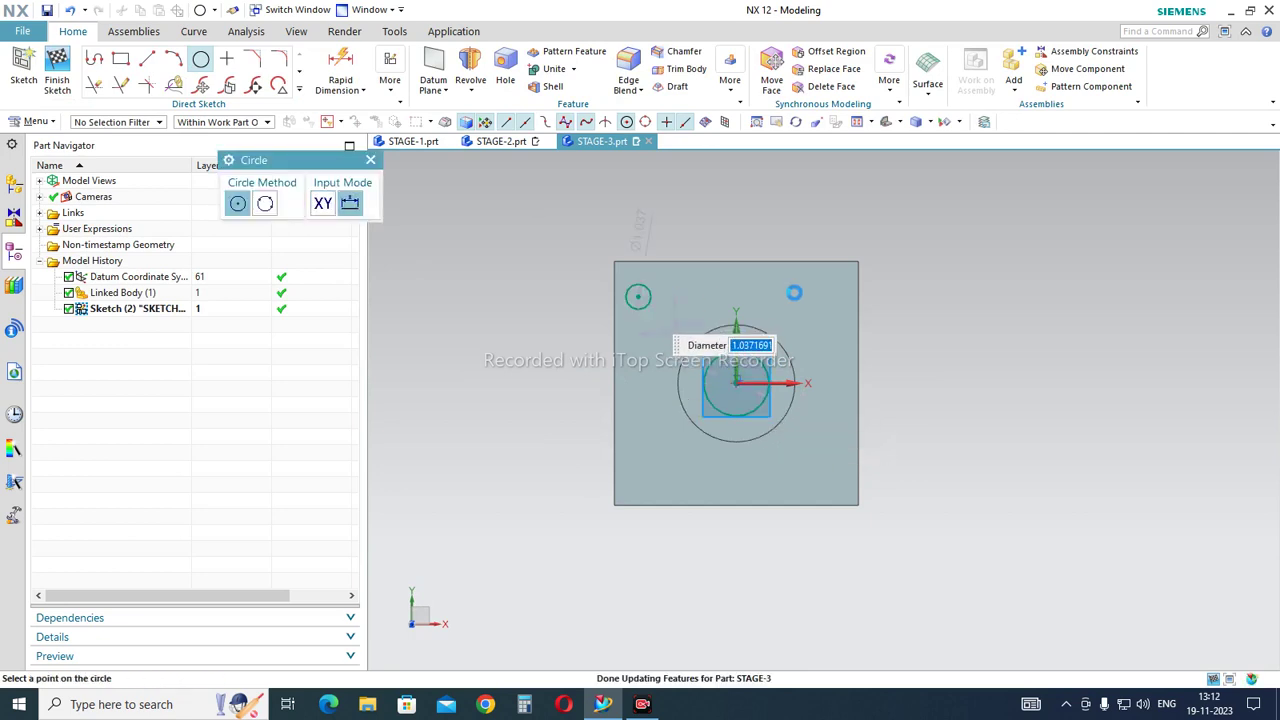
click(830, 296)
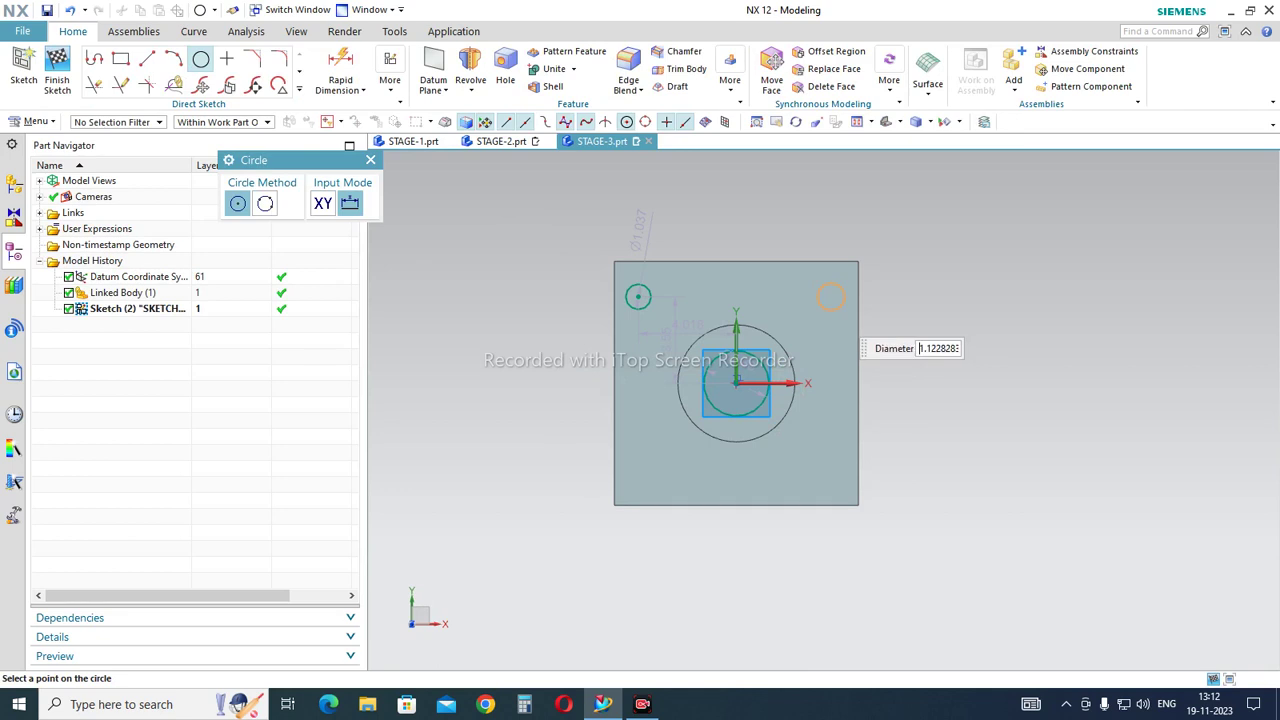
click(832, 310)
click(830, 465)
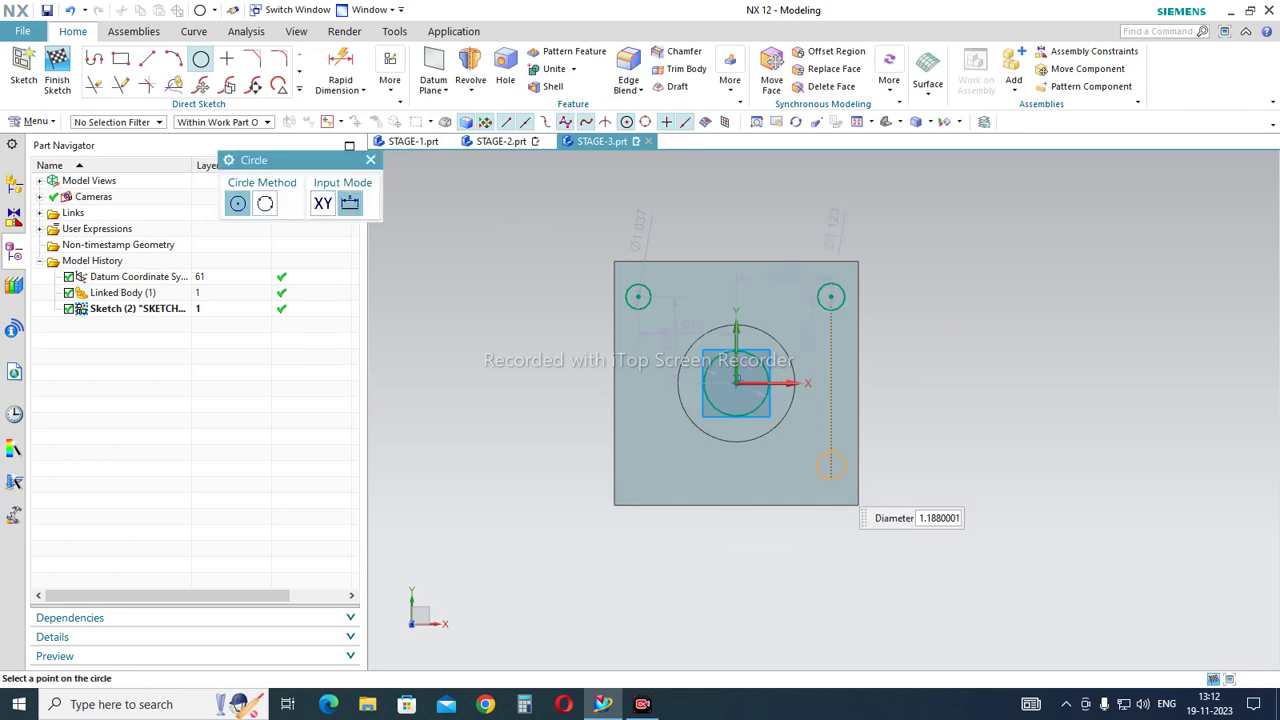
click(832, 482)
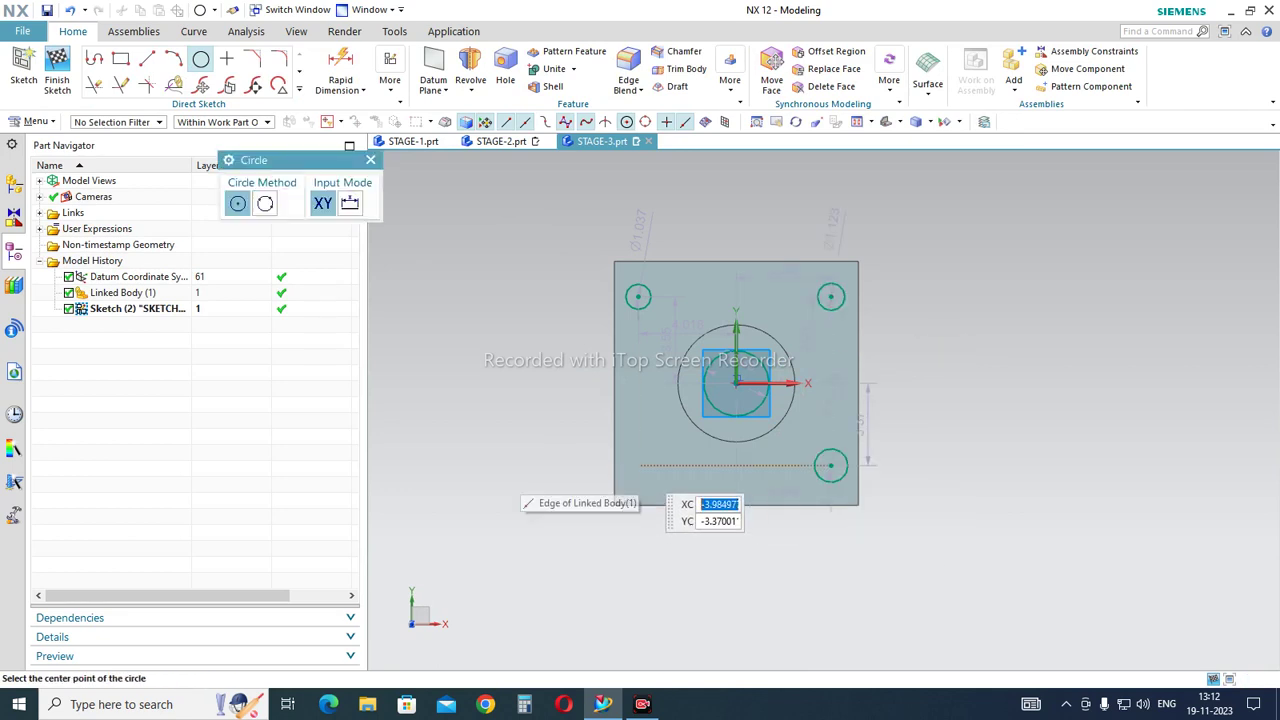
click(639, 466)
click(644, 479)
key(Escape)
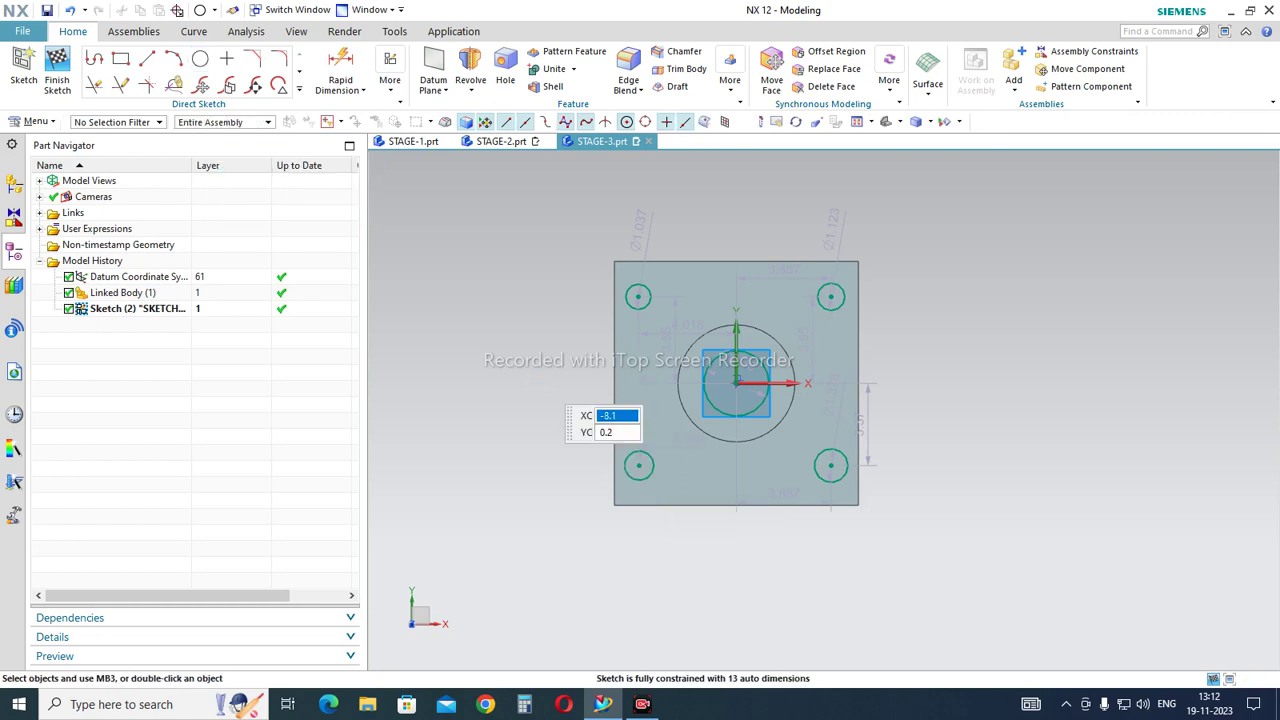
right_click(431, 278)
click(480, 289)
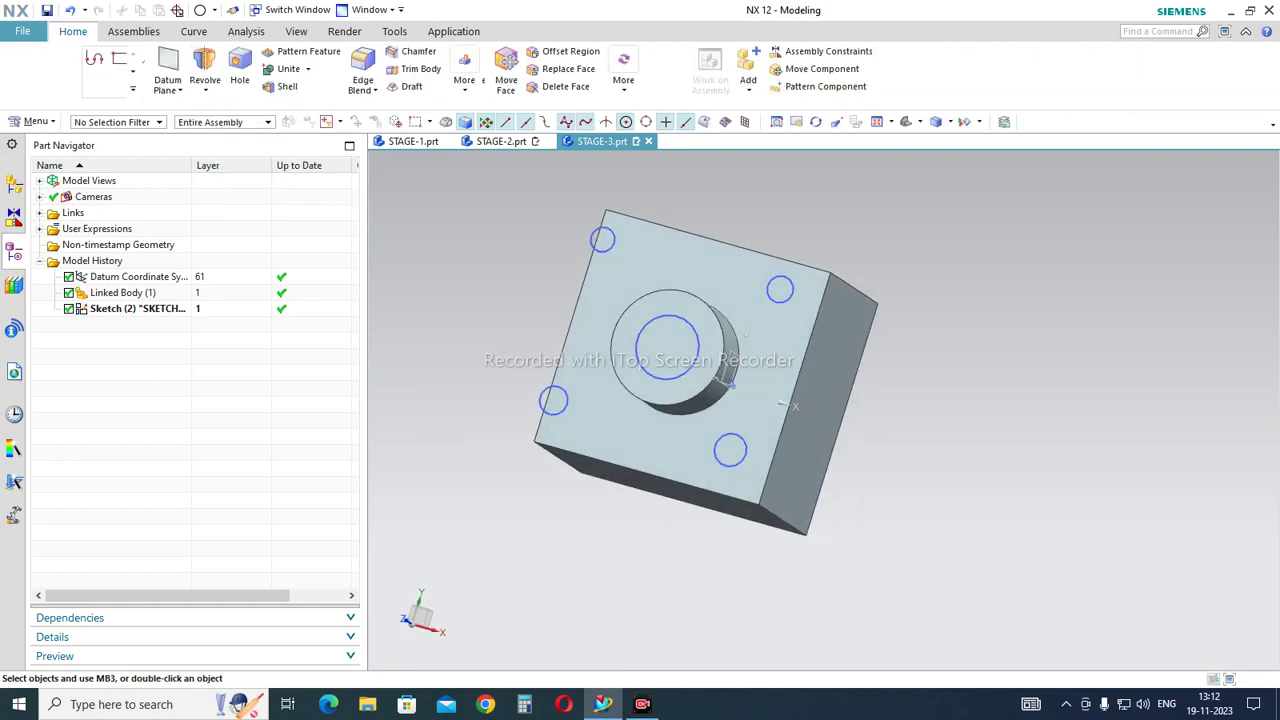
Extrude all five sketched circles from a start distance of 0 to an end distance of -15 in through the linked body
click(206, 91)
click(222, 110)
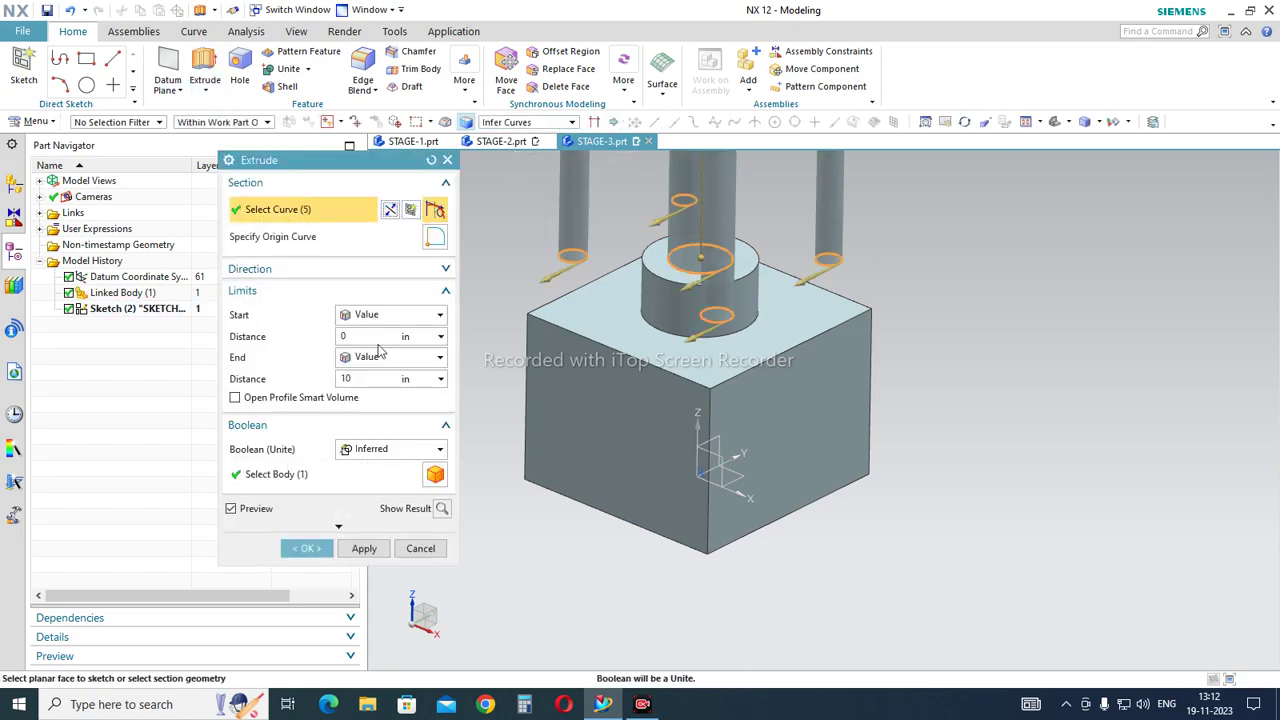
click(390, 210)
click(390, 210)
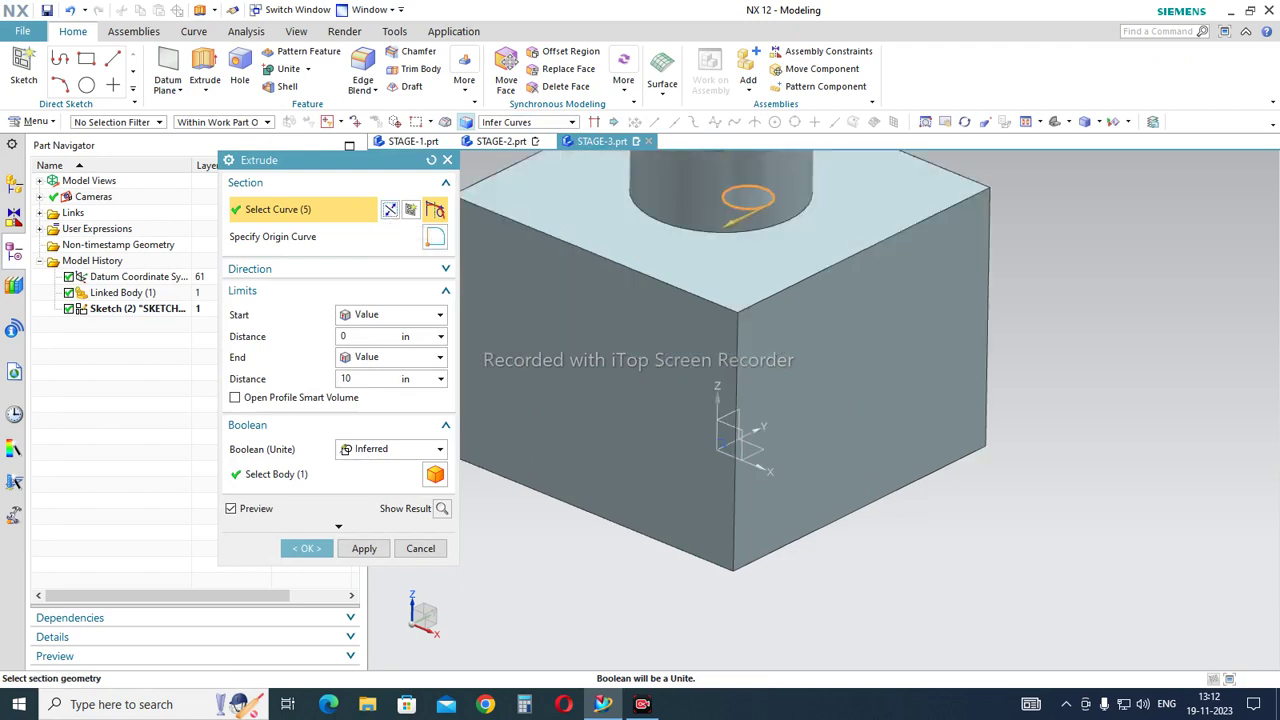
scroll(540, 479, down, 2)
click(312, 478)
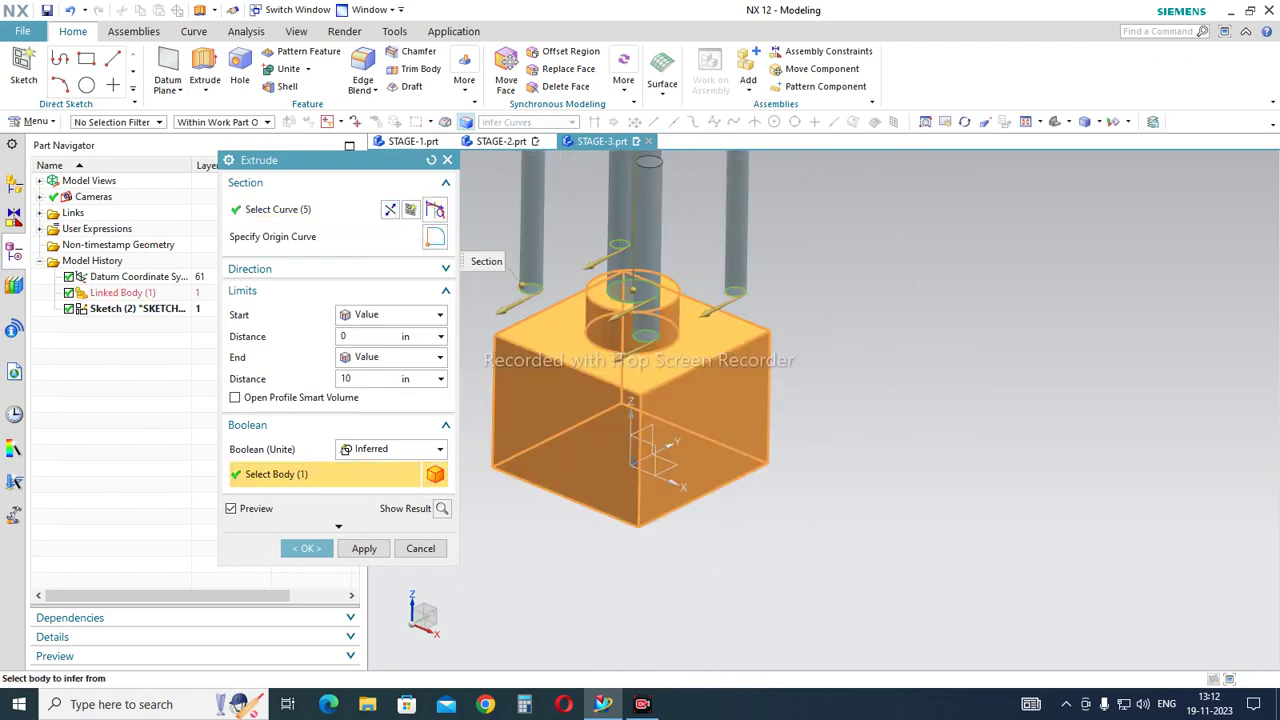
middle_drag(560, 440, 550, 424)
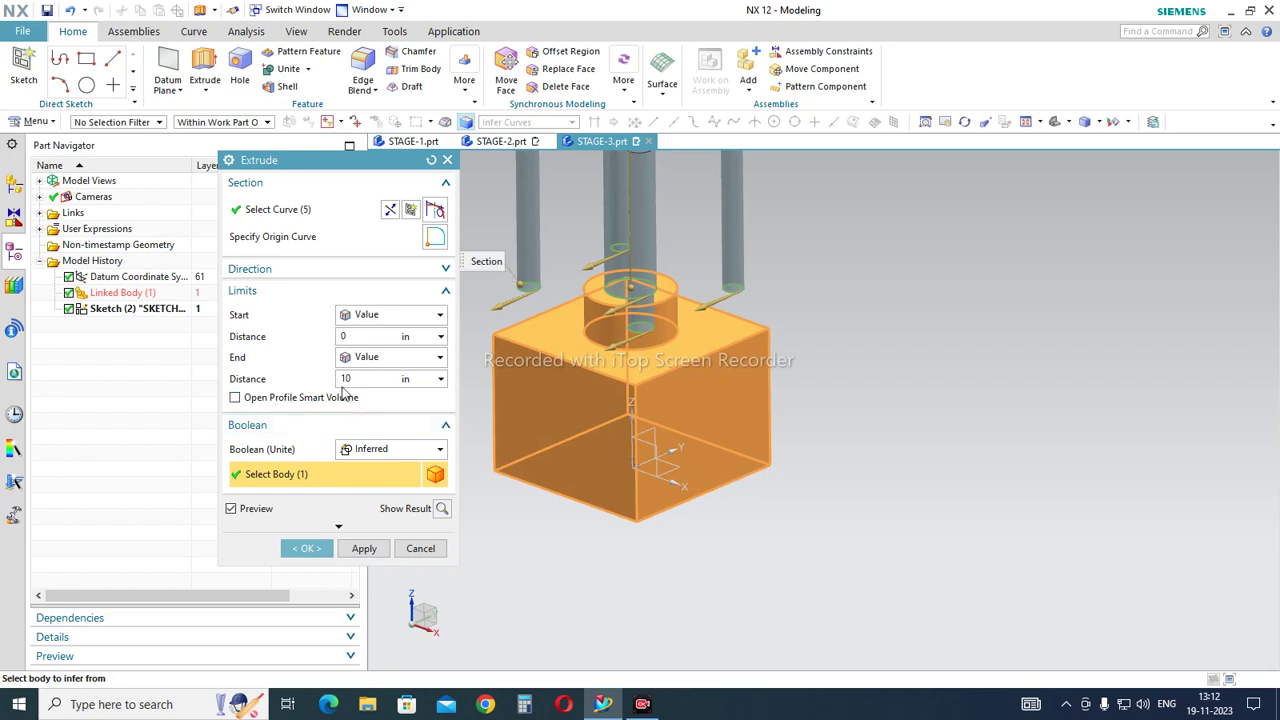
click(341, 379)
text(-)
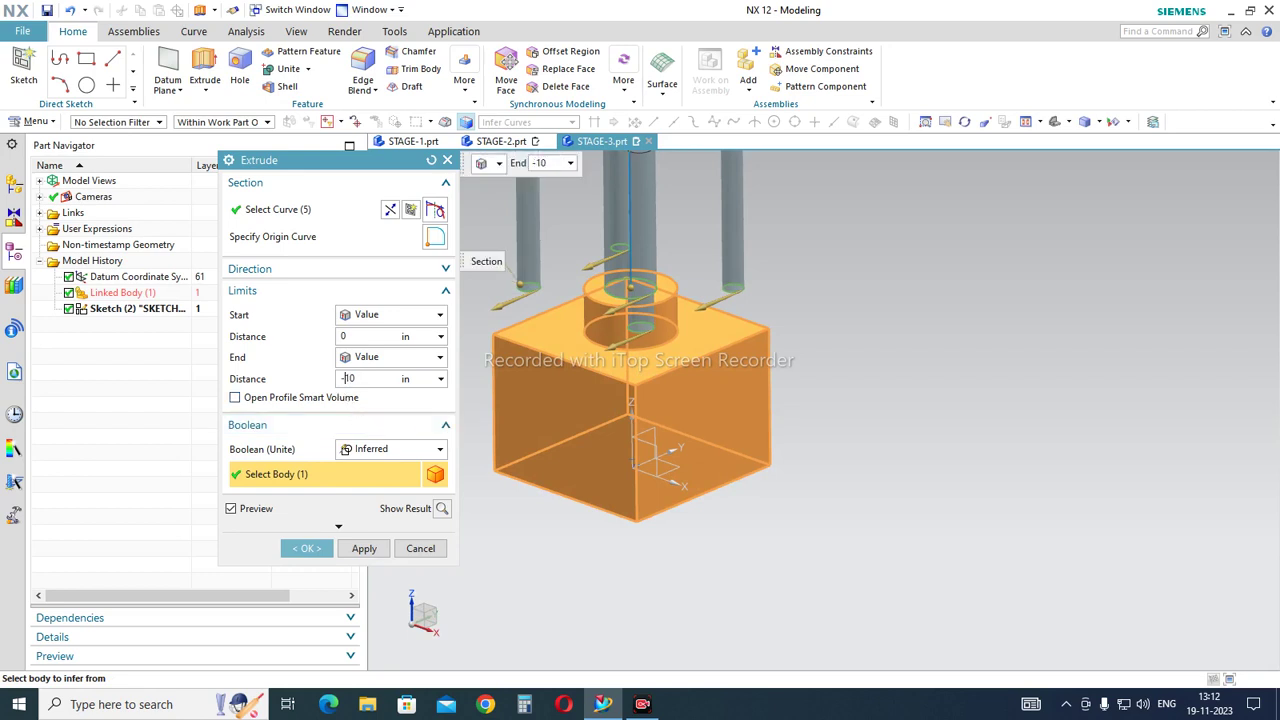
key(Return)
text(-15)
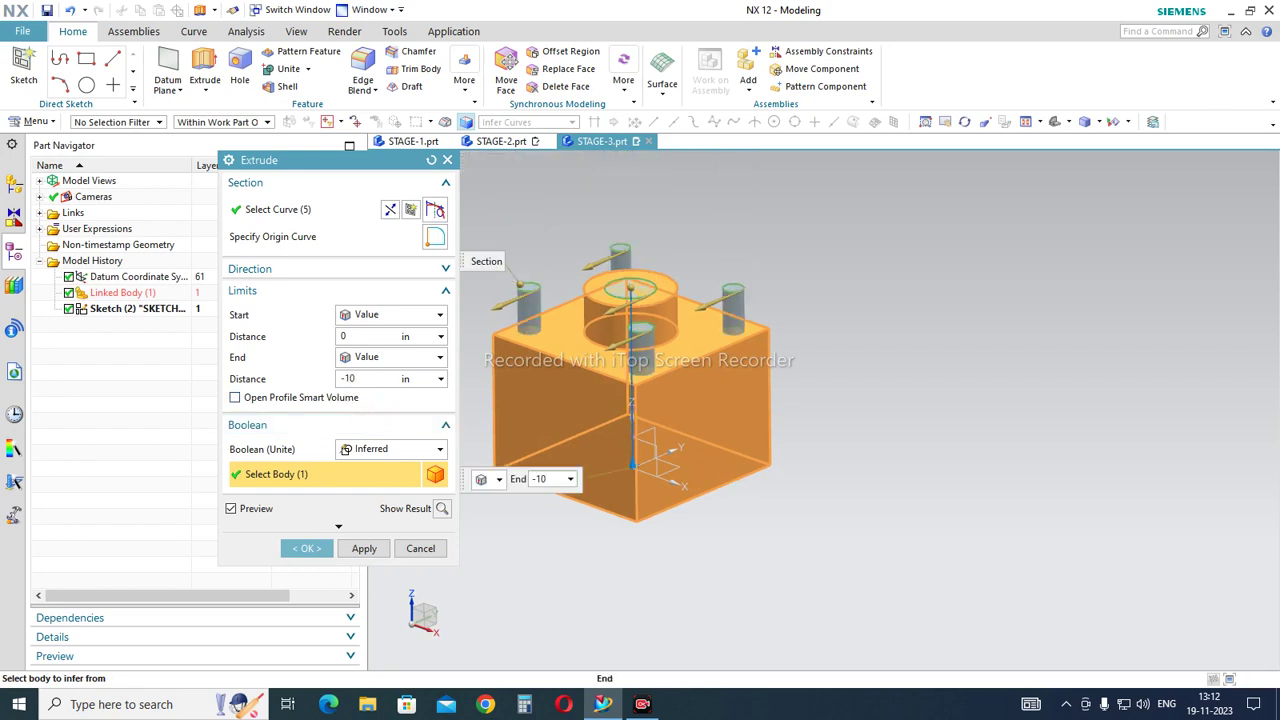
key(Return)
click(306, 550)
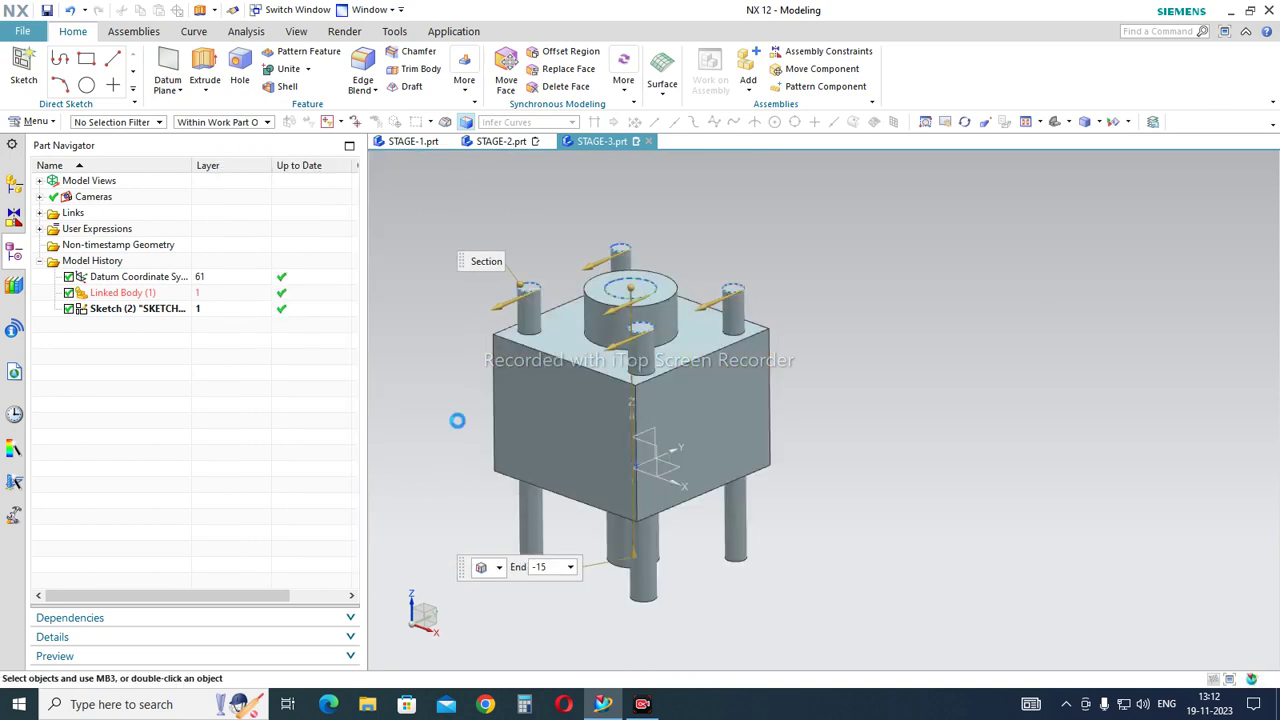
Edit the circle extrusion and change its Boolean to Subtract so it cuts holes through the linked body
double_click(105, 326)
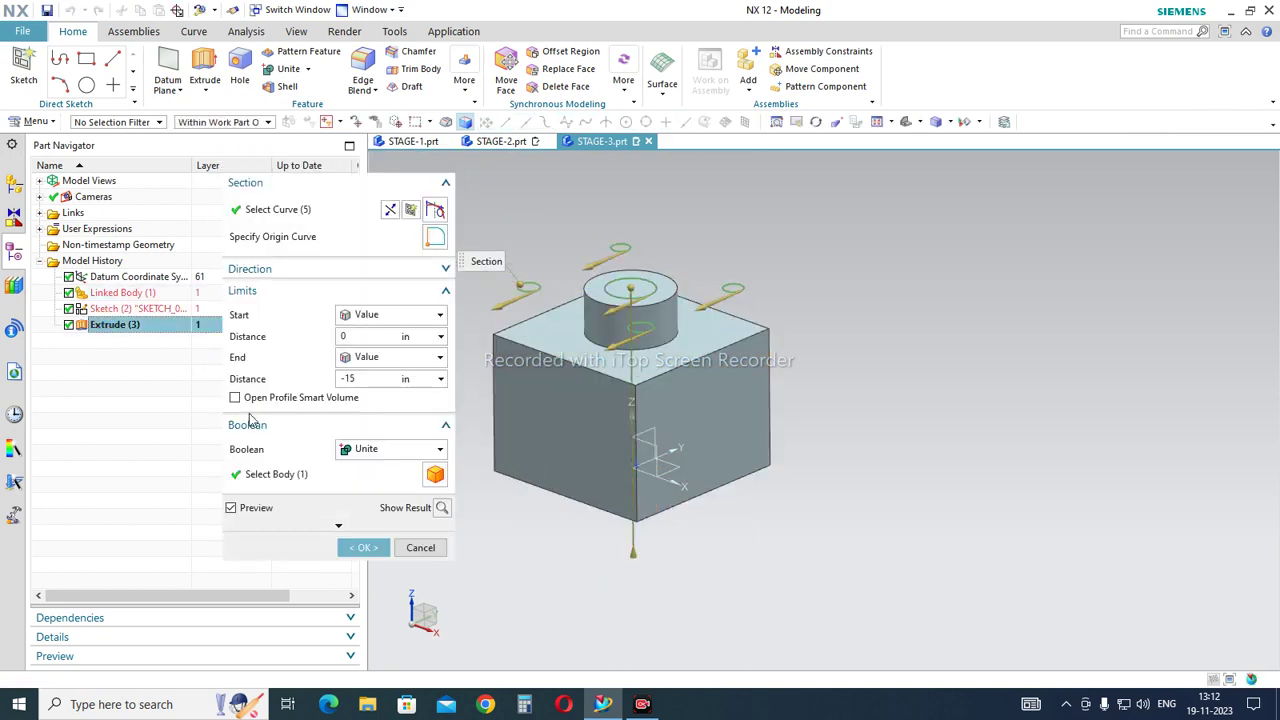
click(390, 449)
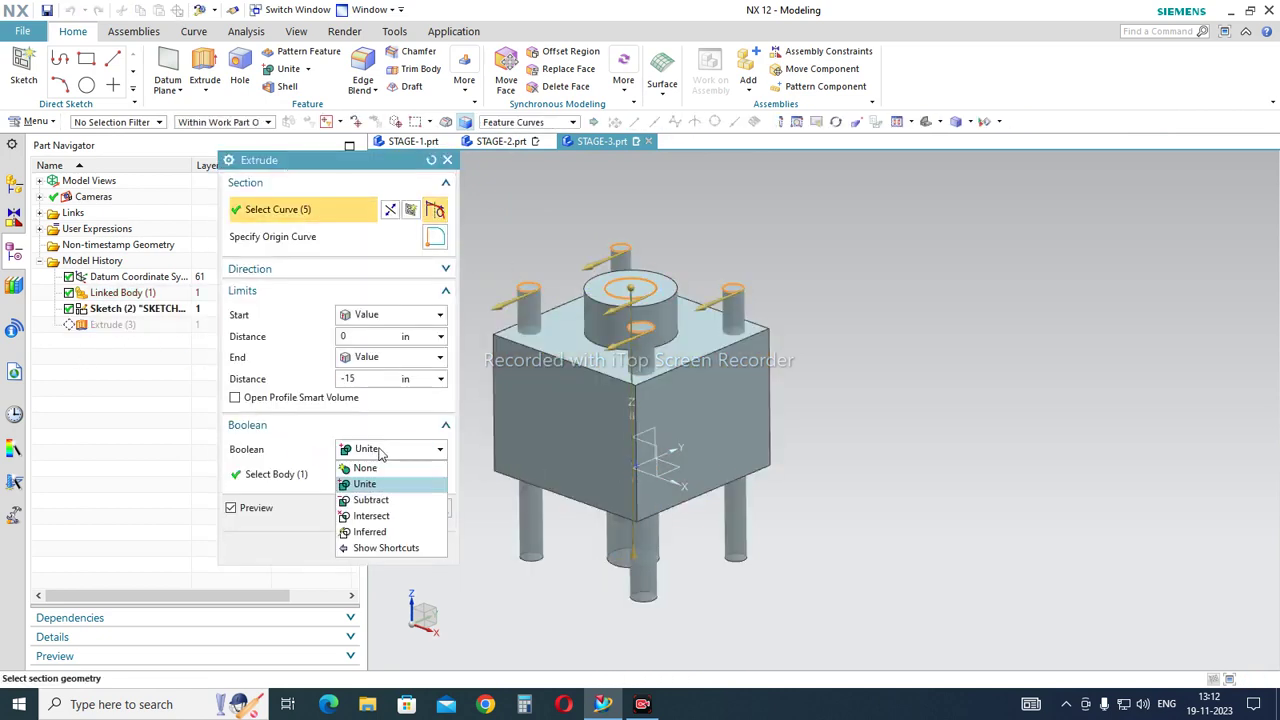
click(385, 503)
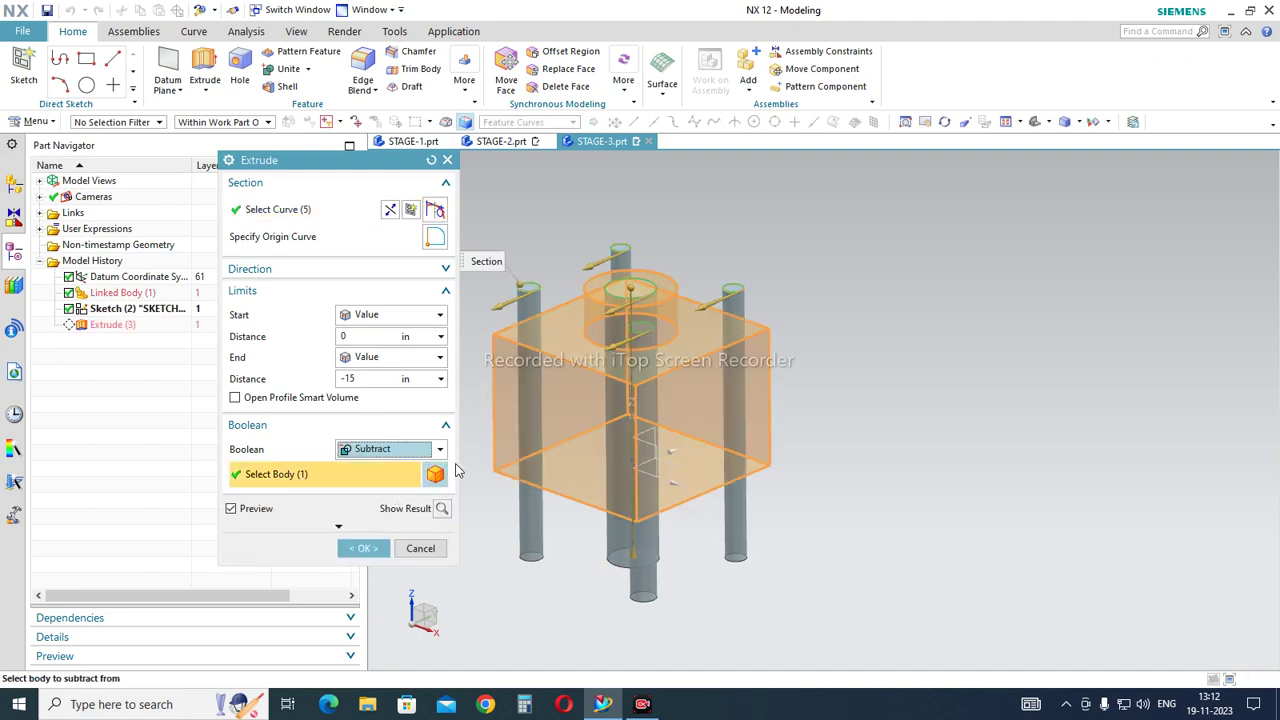
click(360, 549)
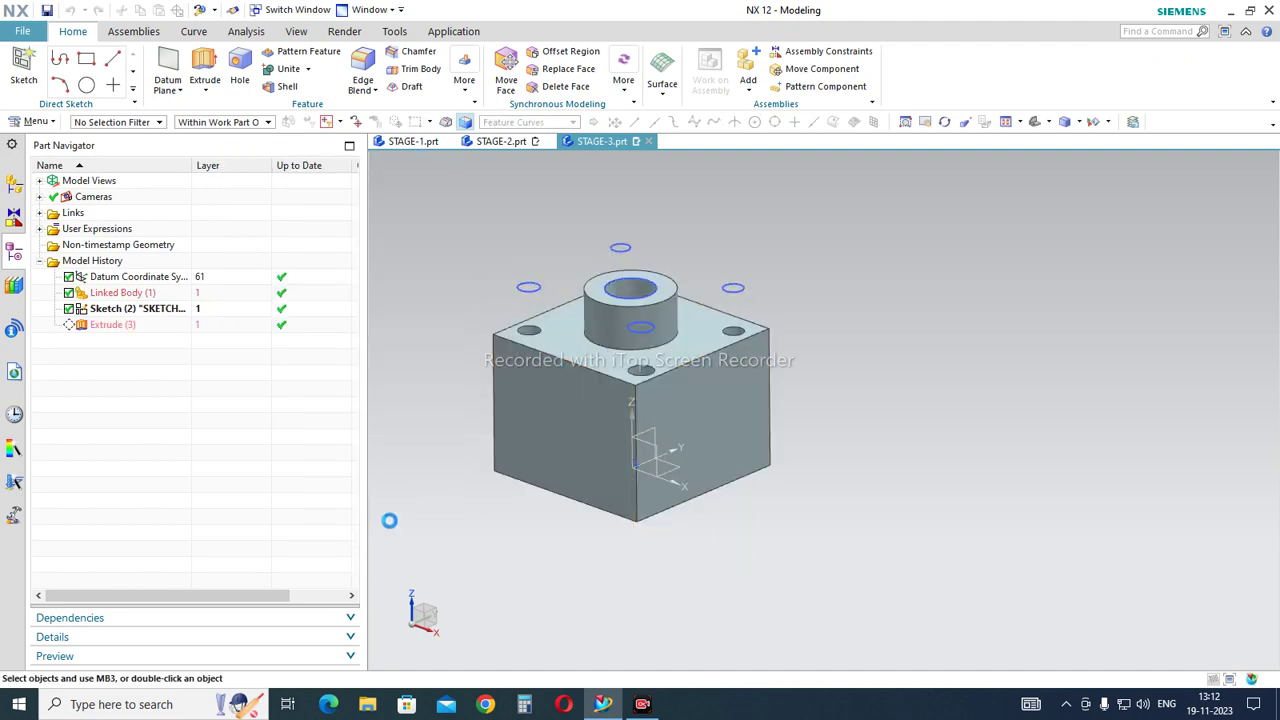
middle_drag(660, 450, 676, 268)
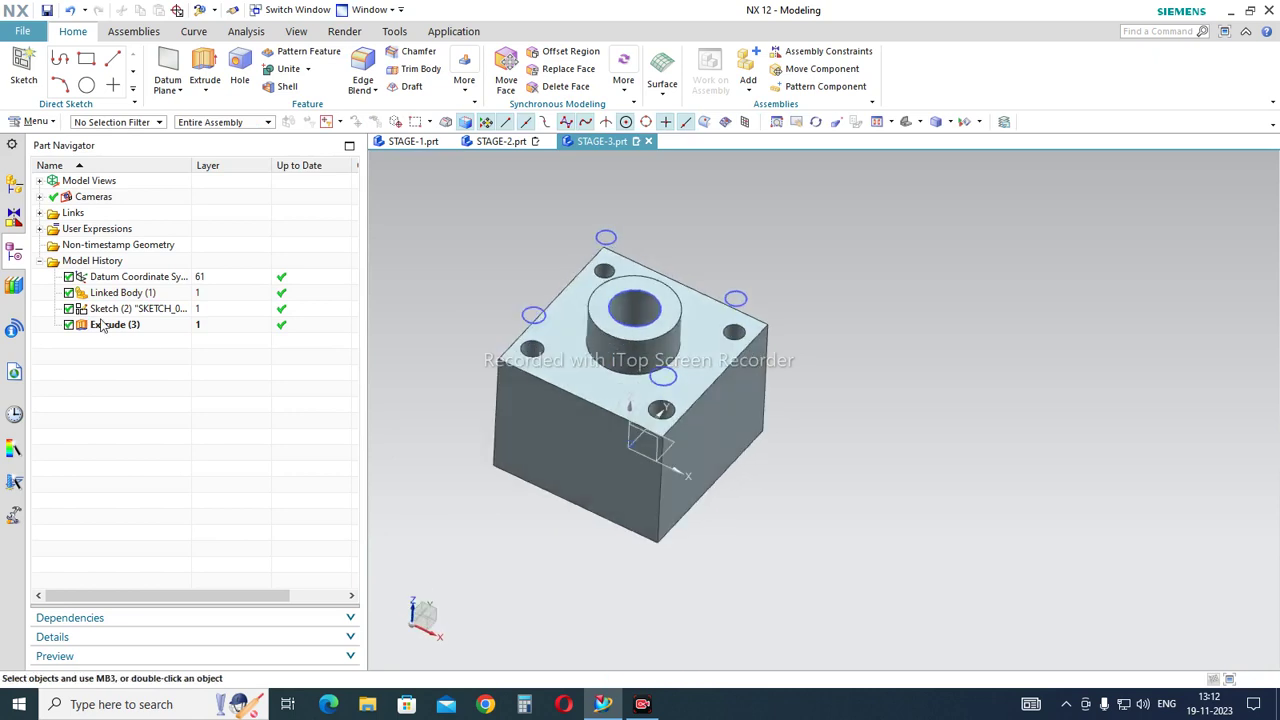
Hide the sketch containing the hole circles
click(110, 316)
right_click(110, 316)
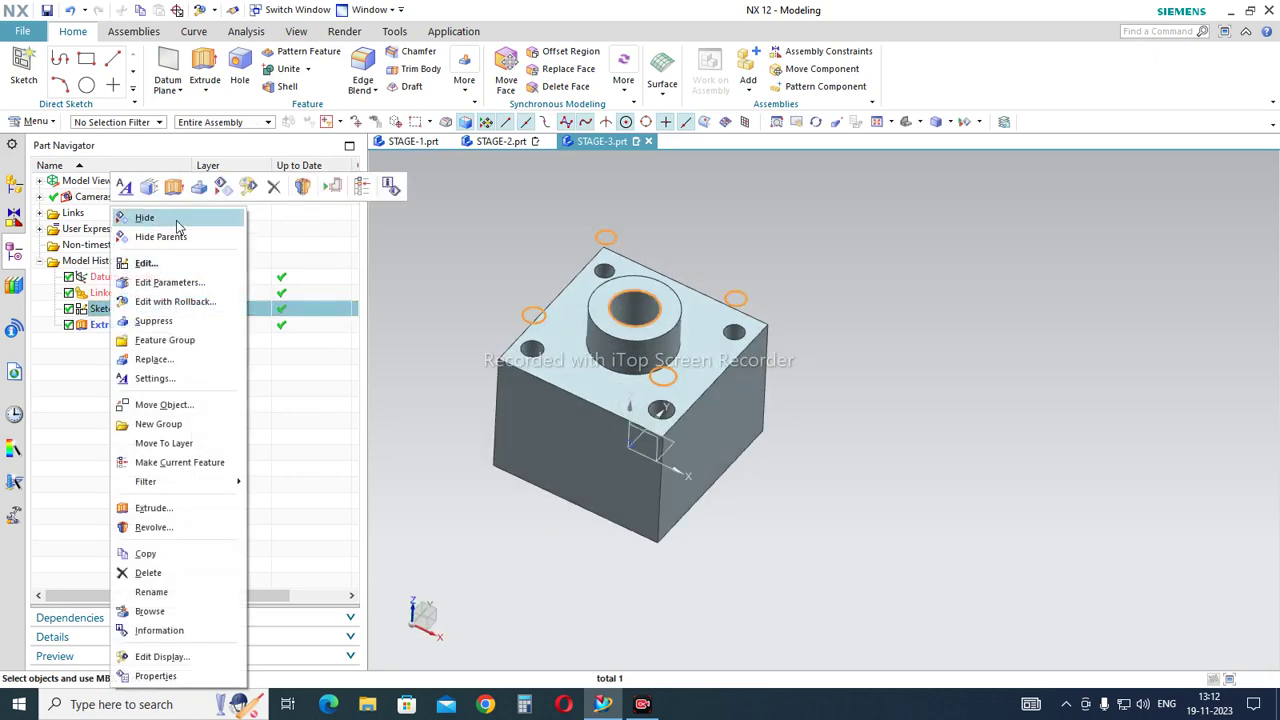
click(150, 214)
middle_drag(636, 330, 636, 370)
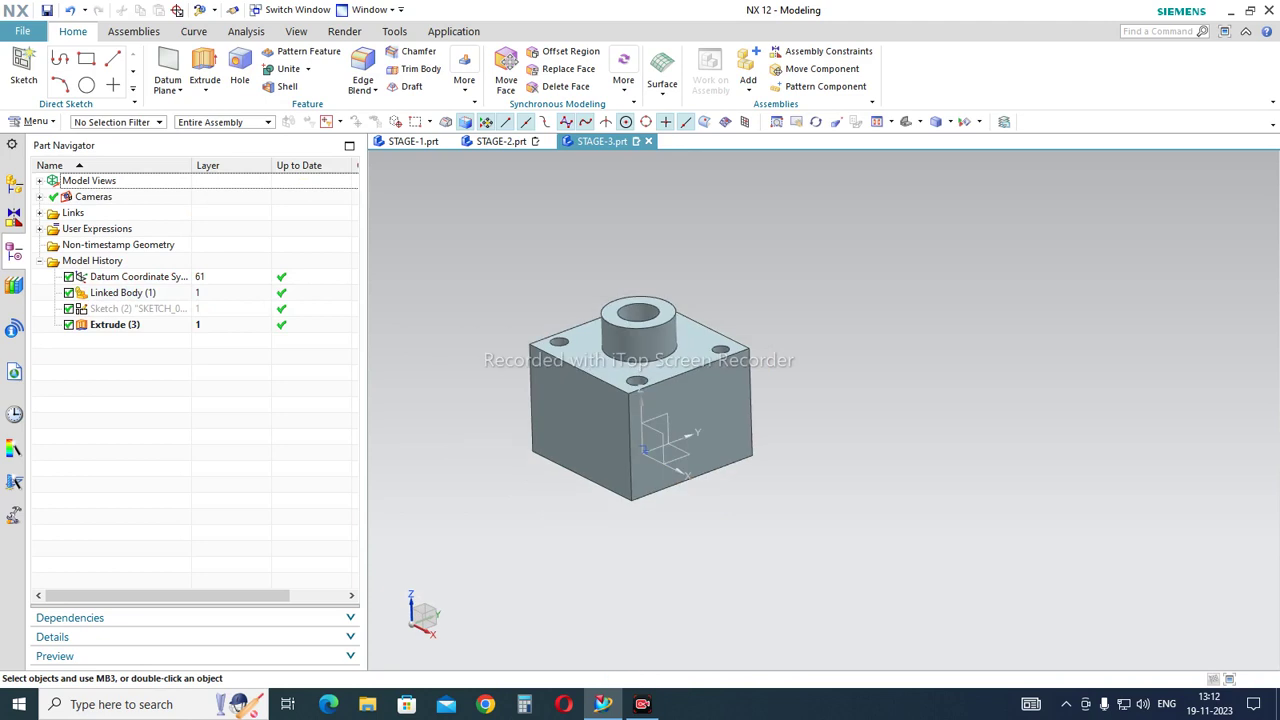
mouse_move(408, 148)
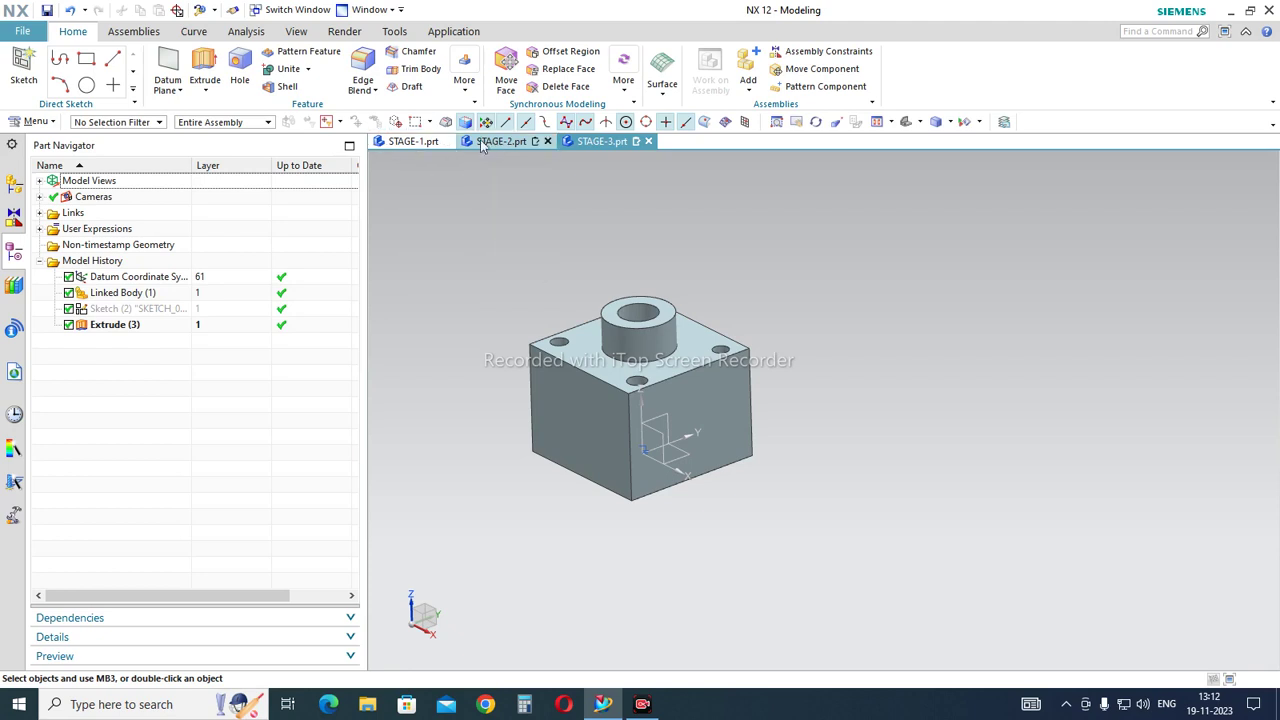
mouse_move(476, 143)
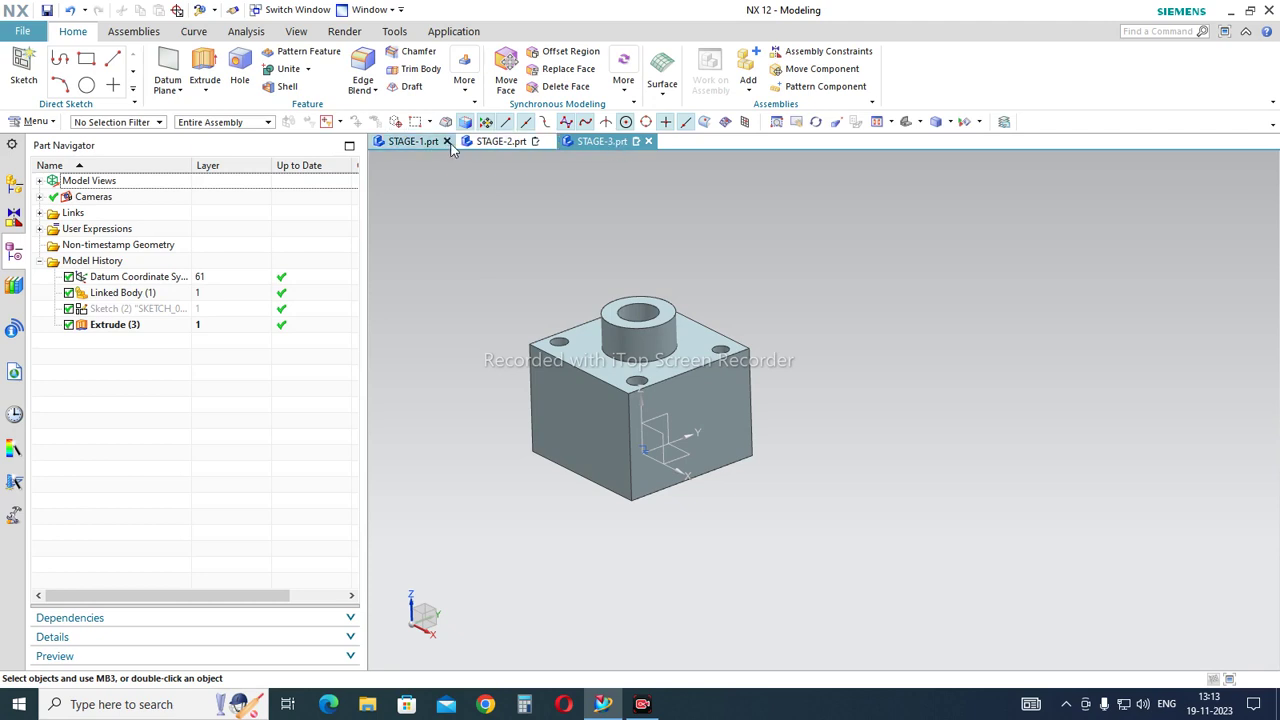
Switch to the STAGE-1 part and open the section sketch of the block's extrusion for editing
click(396, 146)
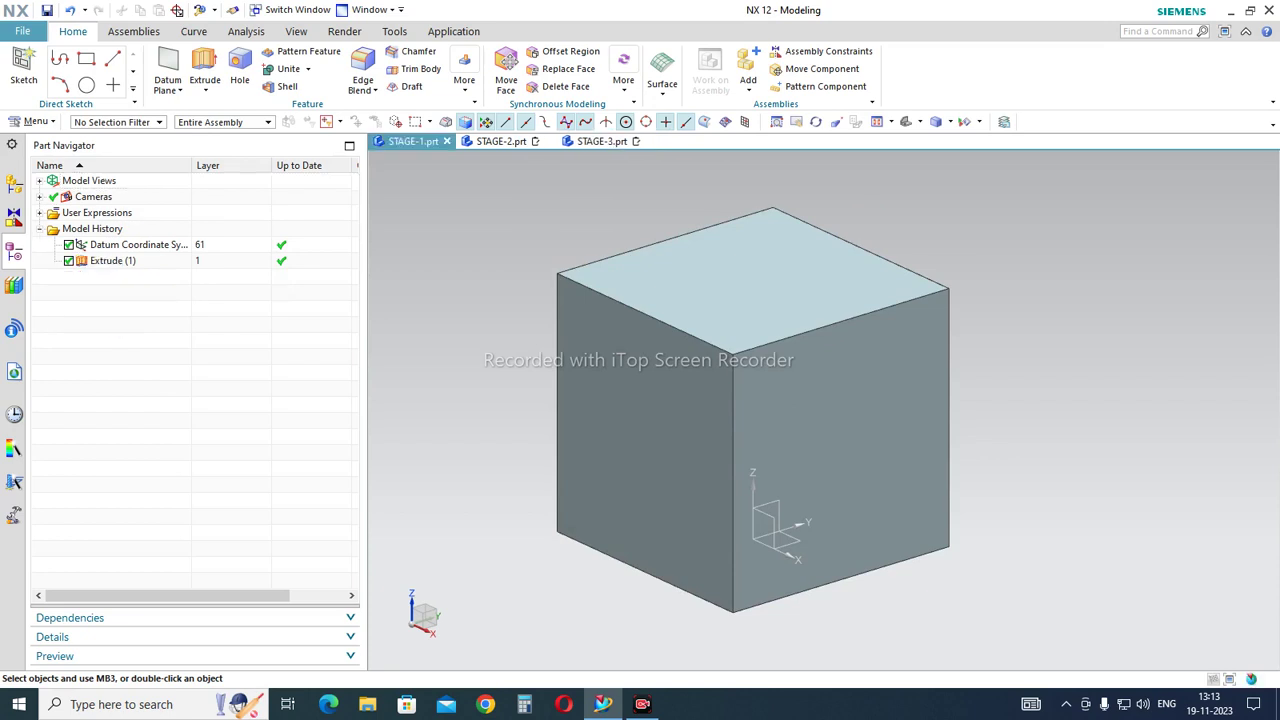
click(131, 262)
double_click(131, 262)
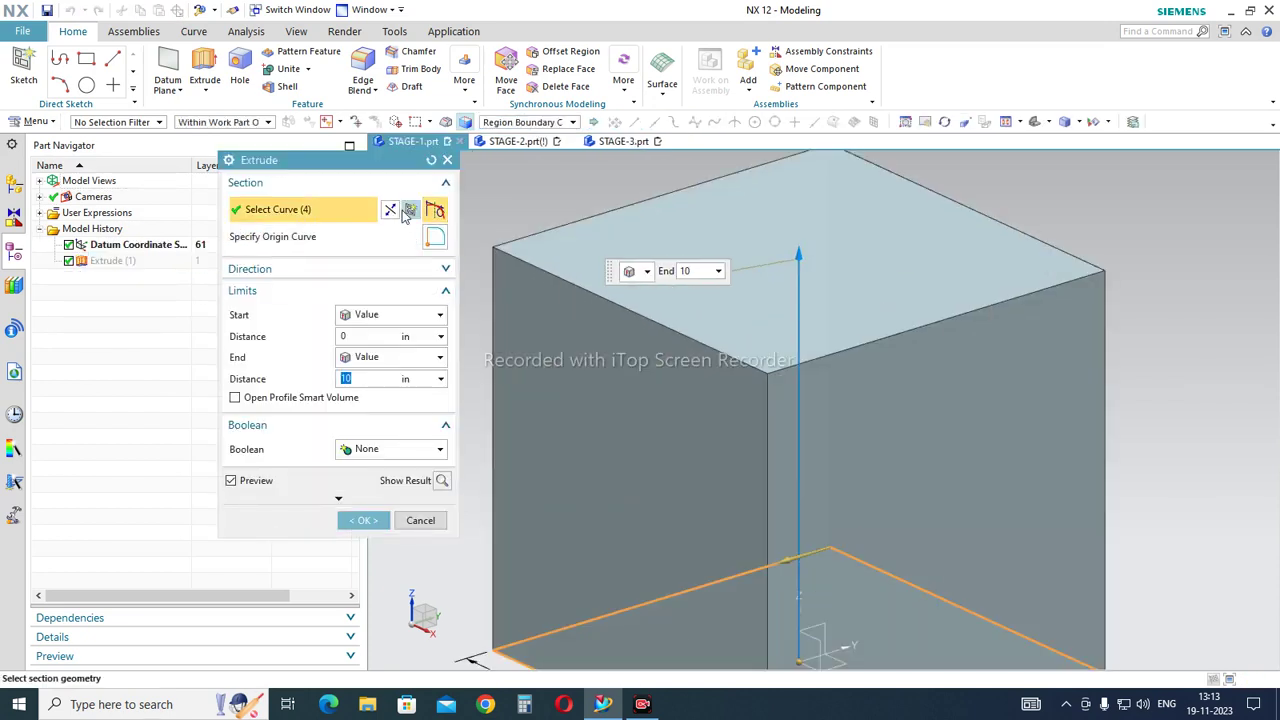
click(410, 209)
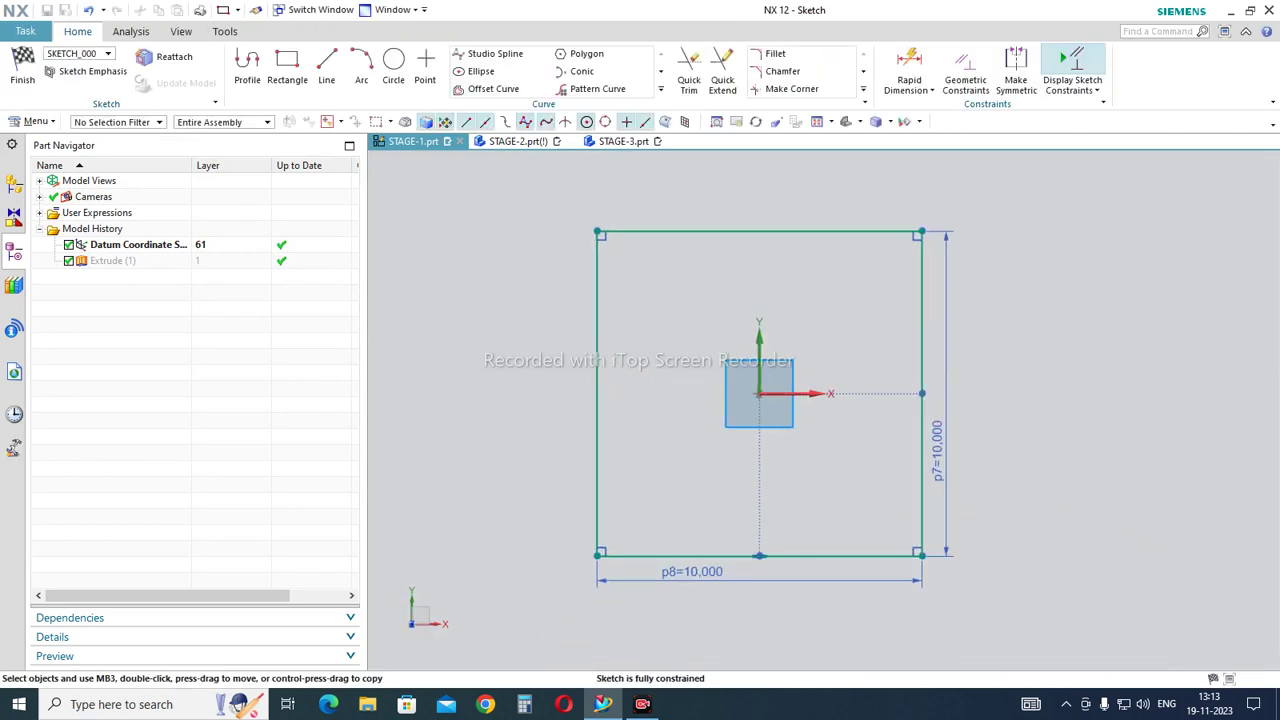
Set the square profile's vertical dimension to 20 in, finish the sketch and accept the edited block extrusion
double_click(931, 435)
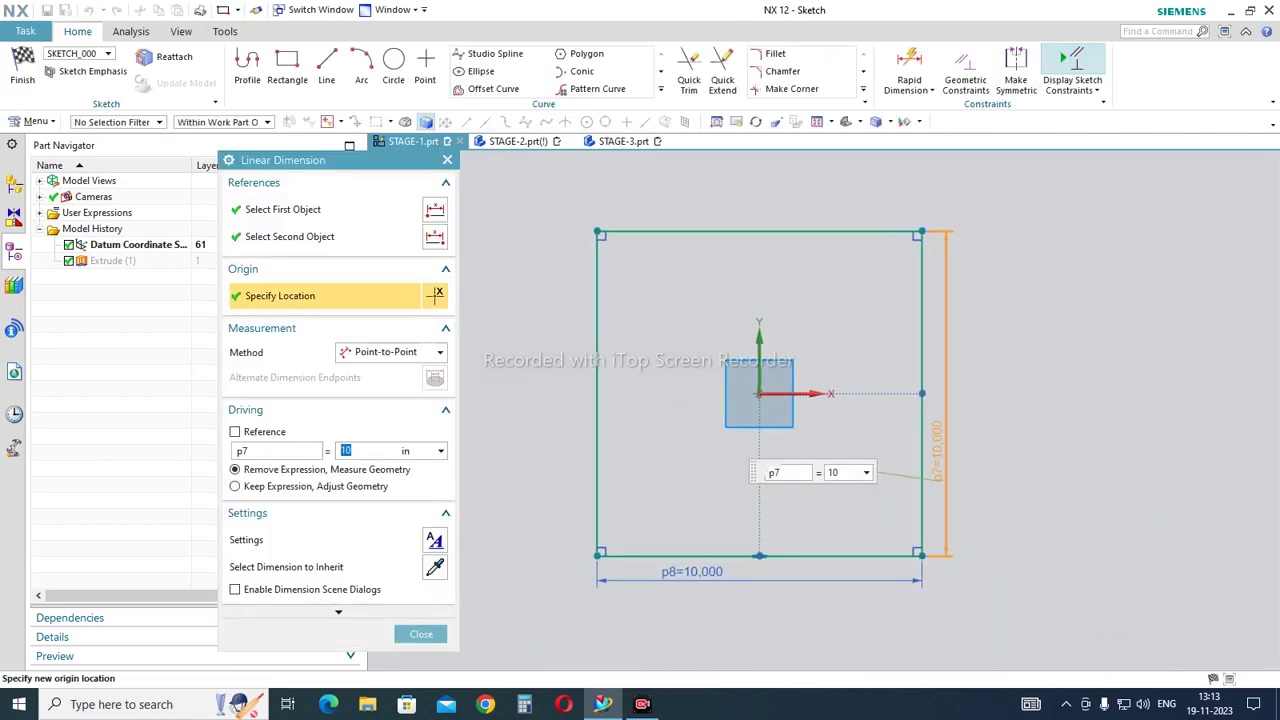
click(843, 476)
text(20)
key(Return)
click(421, 634)
scroll(828, 389, down, 4)
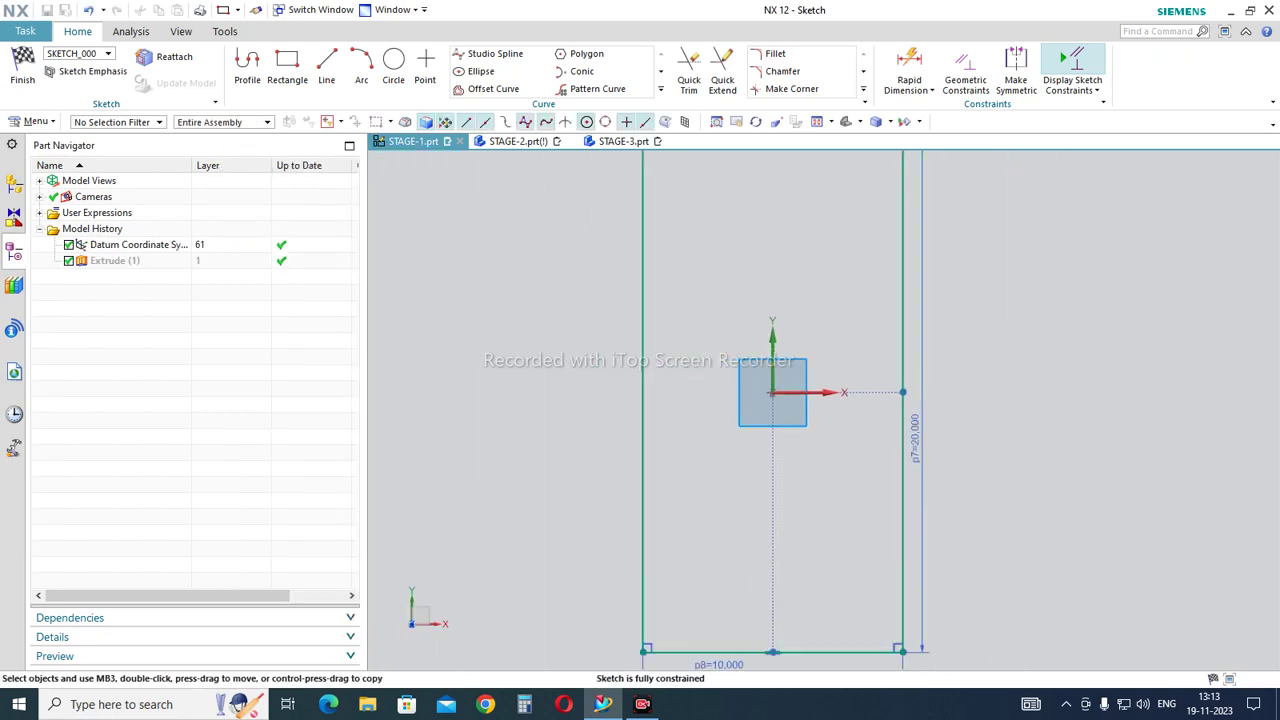
scroll(868, 336, up, 1)
click(35, 86)
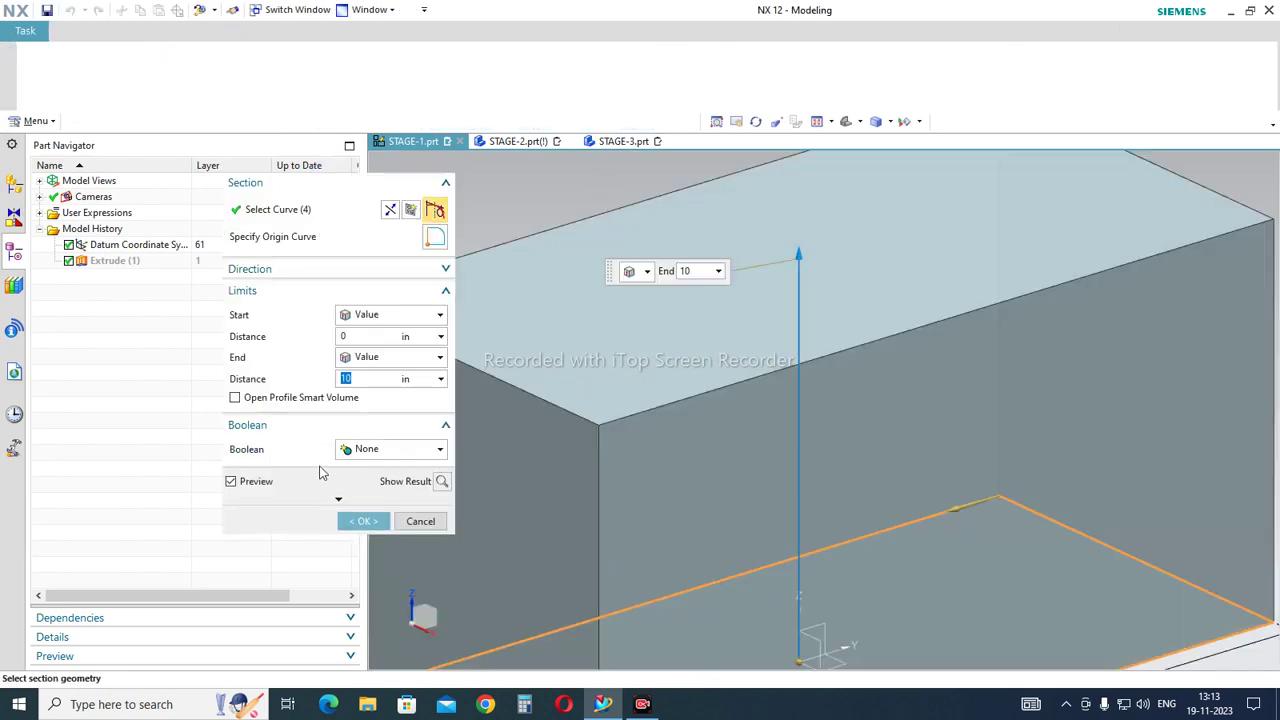
click(363, 520)
scroll(727, 292, down, 4)
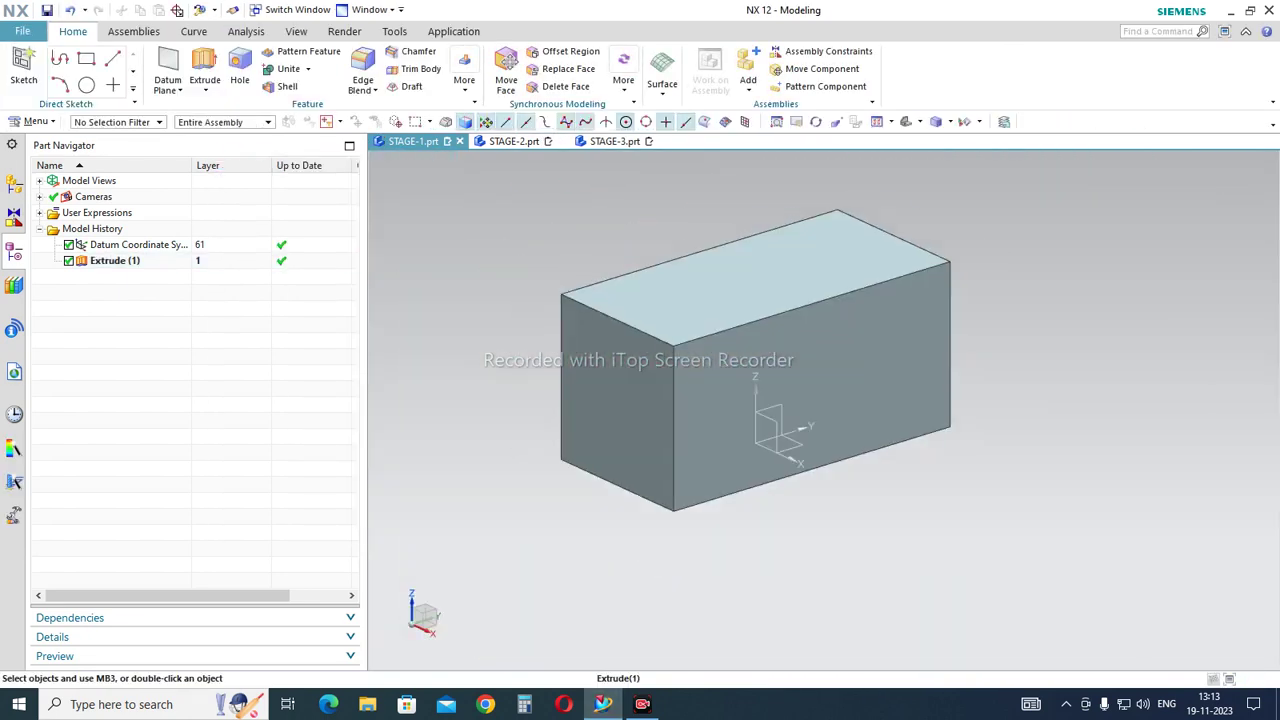
scroll(761, 230, up, 1)
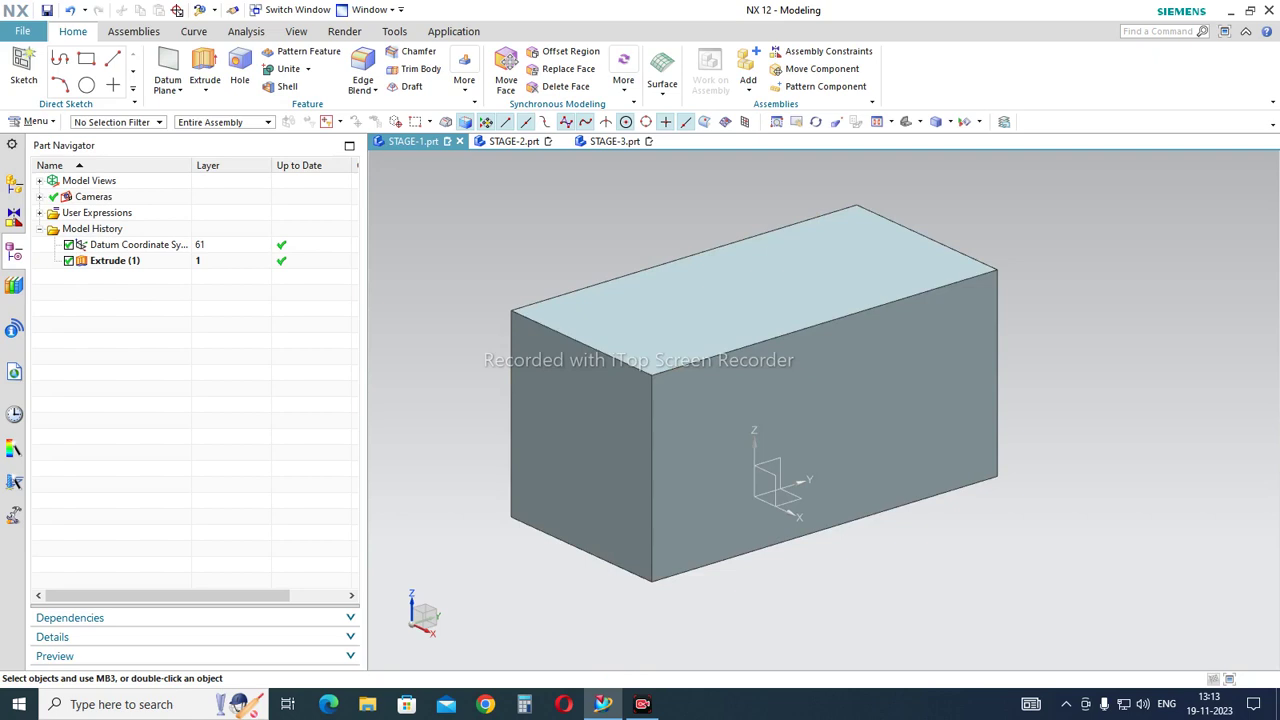
Inspect the linked bodies in STAGE-2 and STAGE-3 for the effect of the changed STAGE-1 block
click(513, 141)
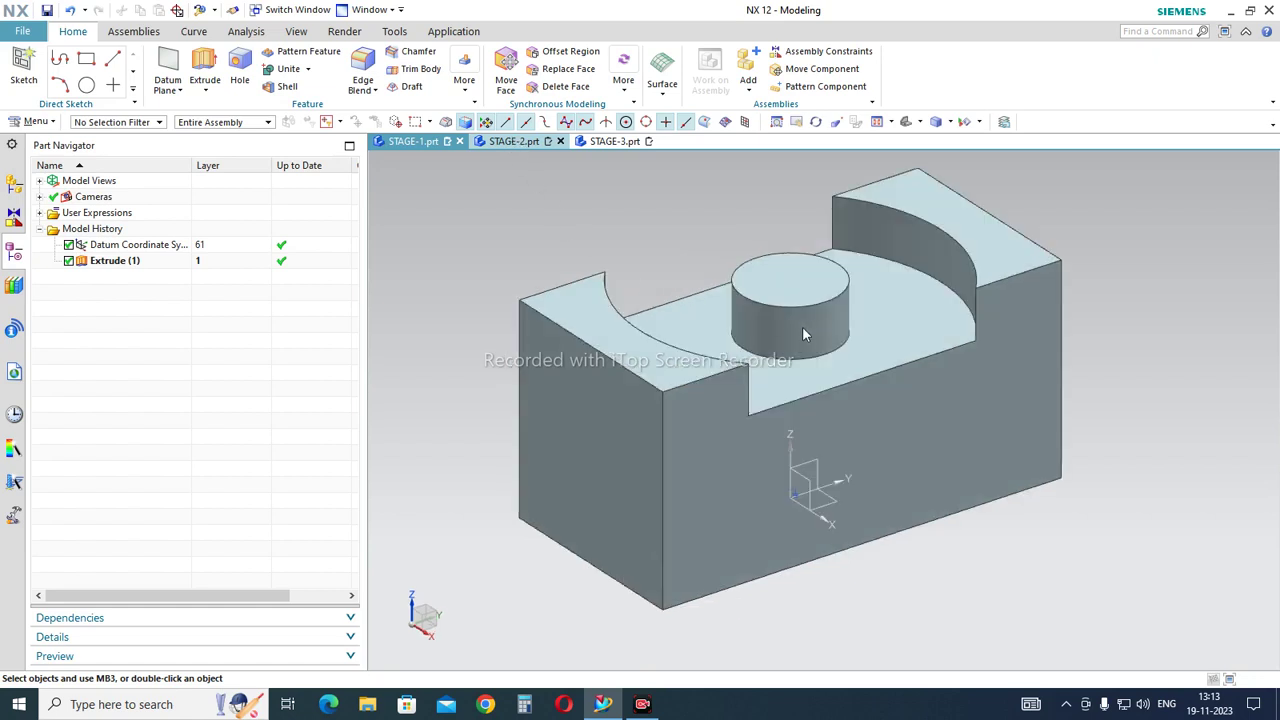
middle_drag(806, 377, 638, 333)
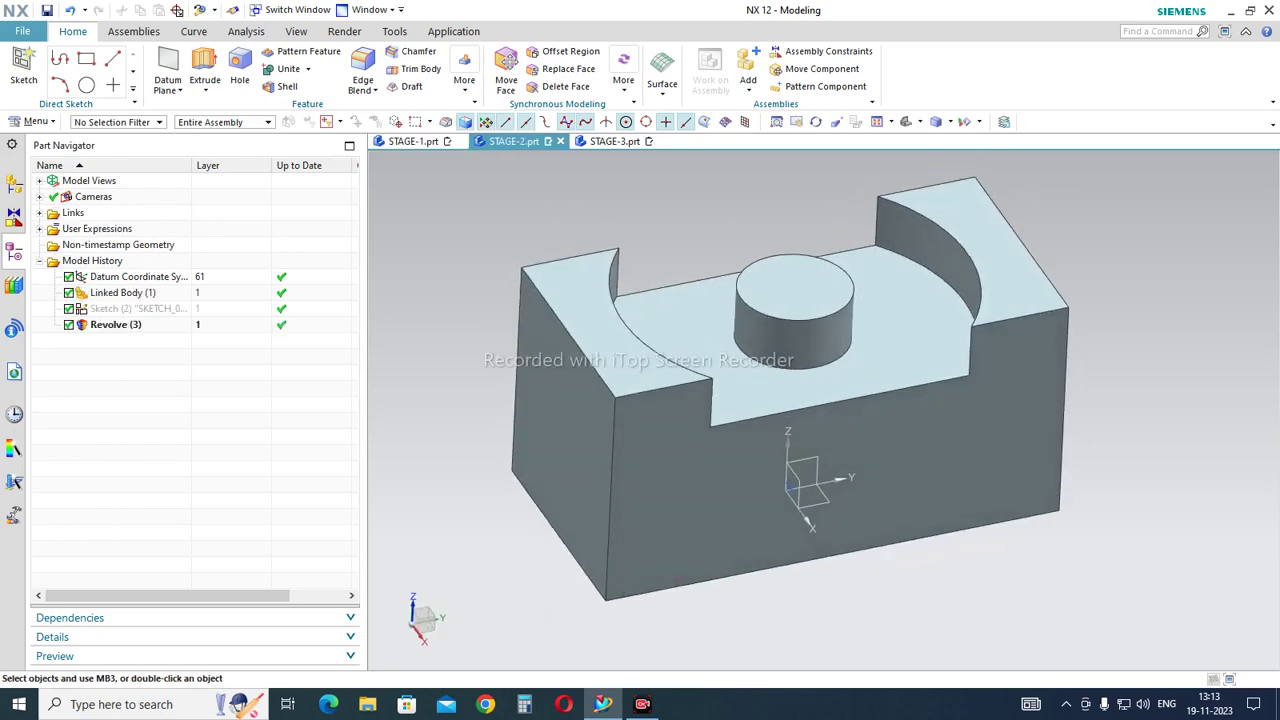
click(605, 141)
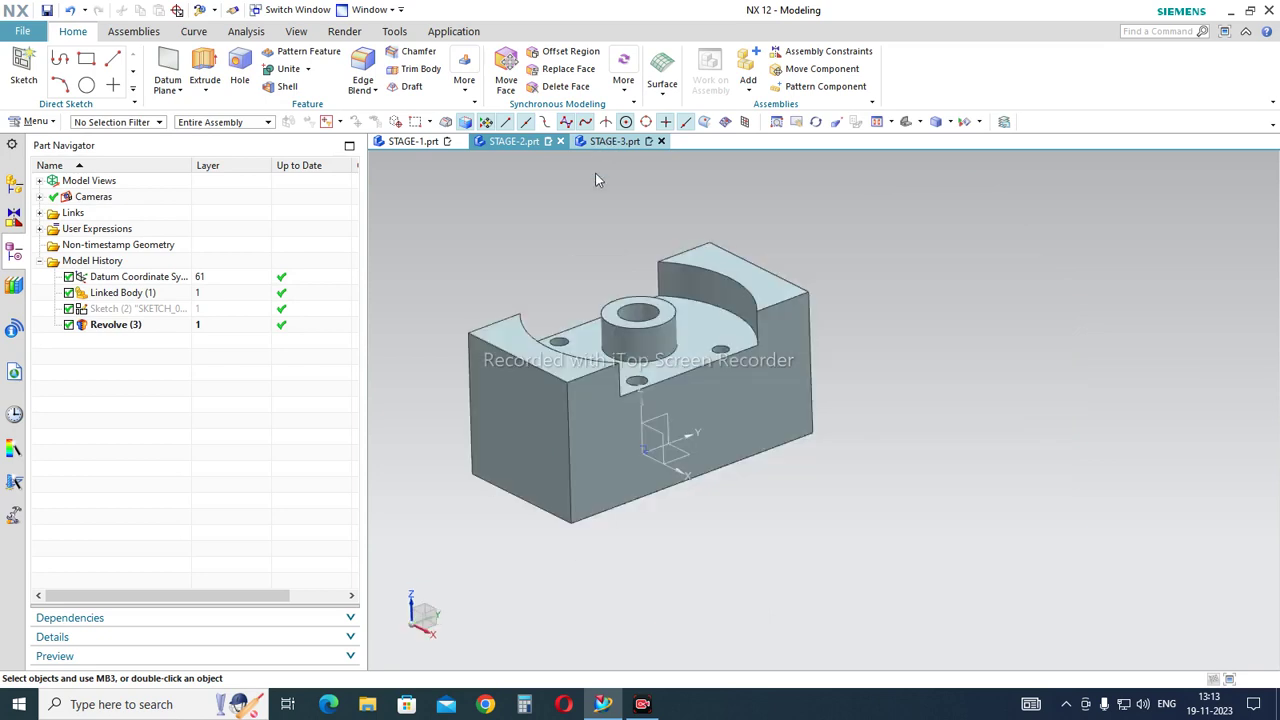